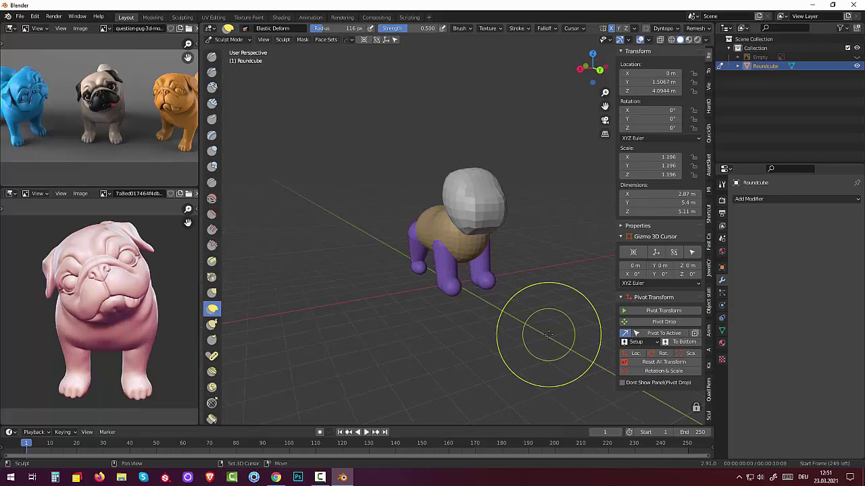
Voxel-remesh the pug blockout at 0.025 m so head, body and legs fuse into one grey mesh.
{"action": "key", "text": "r"}
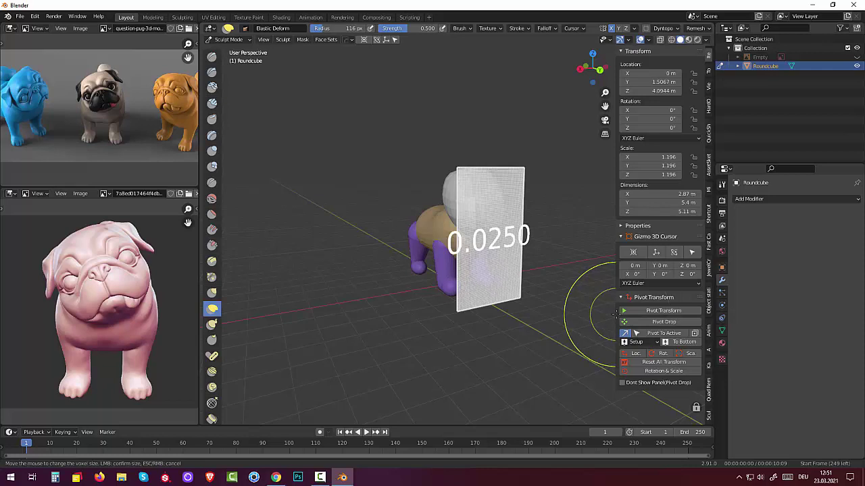
{"action": "right_click", "coordinate": [614, 313]}
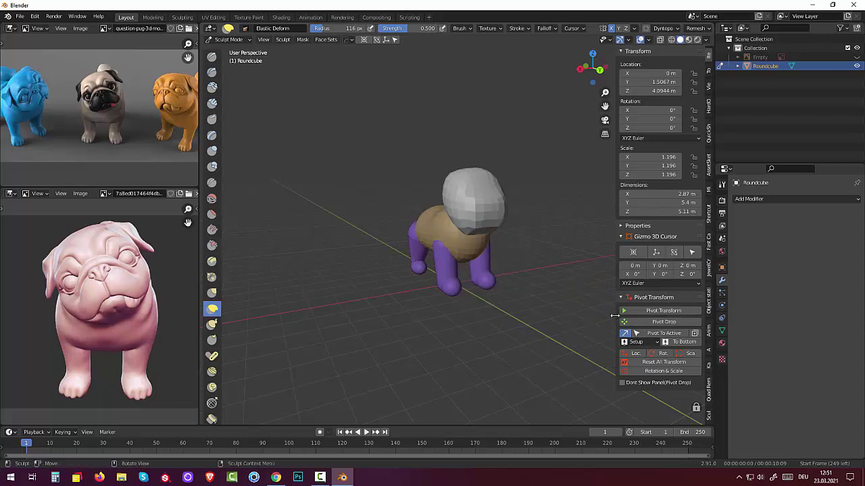
{"action": "left_click", "coordinate": [696, 28]}
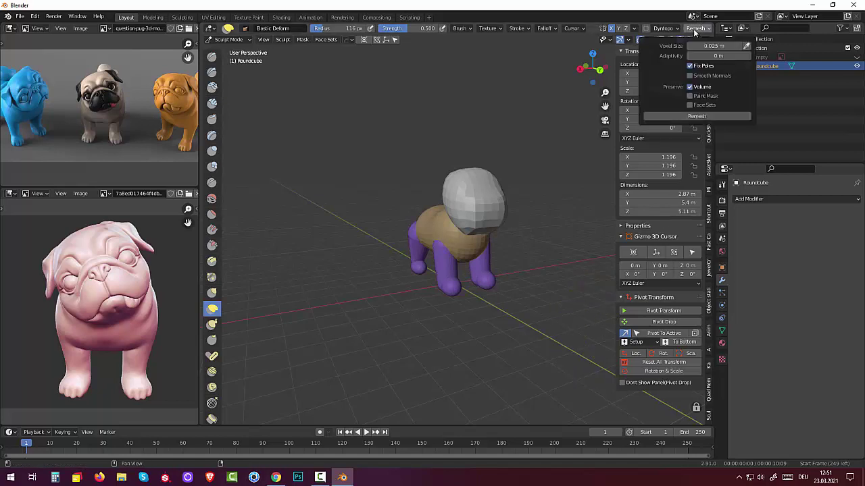
{"action": "left_click", "coordinate": [695, 116]}
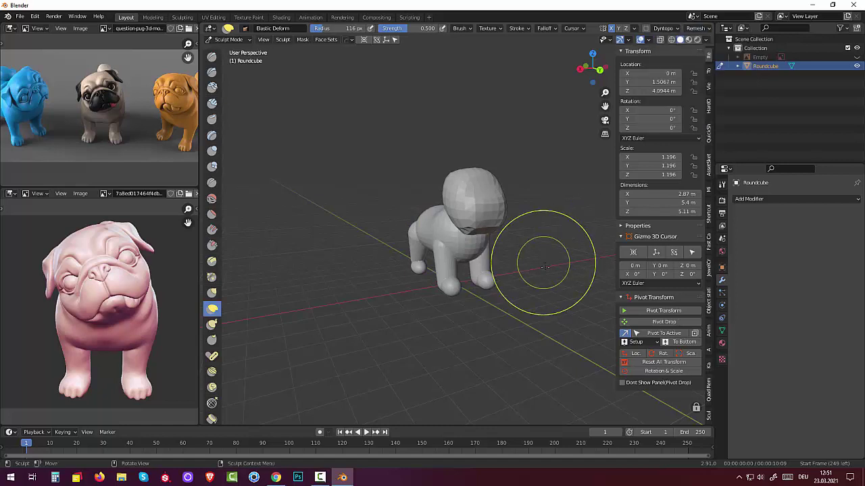
{"action": "middle_click_drag", "start_coordinate": [548, 260], "coordinate": [601, 263]}
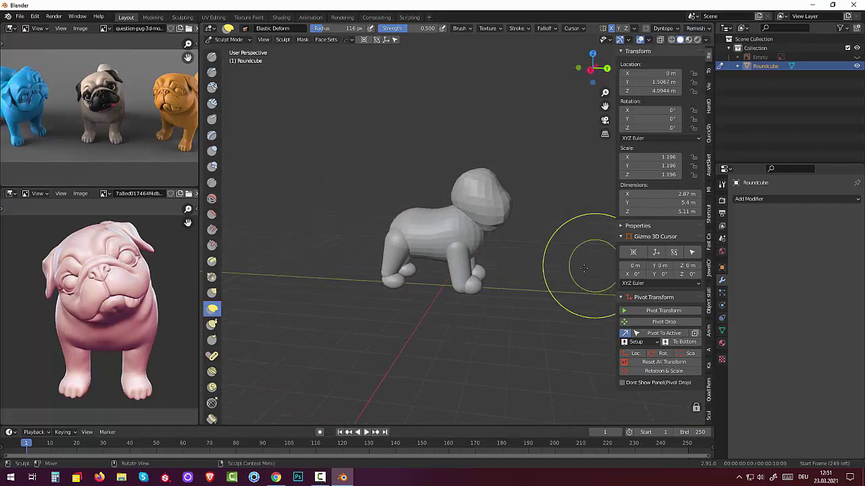
{"action": "scroll", "coordinate": [572, 264], "scroll_direction": "up", "scroll_amount": 2}
{"action": "scroll", "coordinate": [572, 264], "scroll_direction": "up", "scroll_amount": 3}
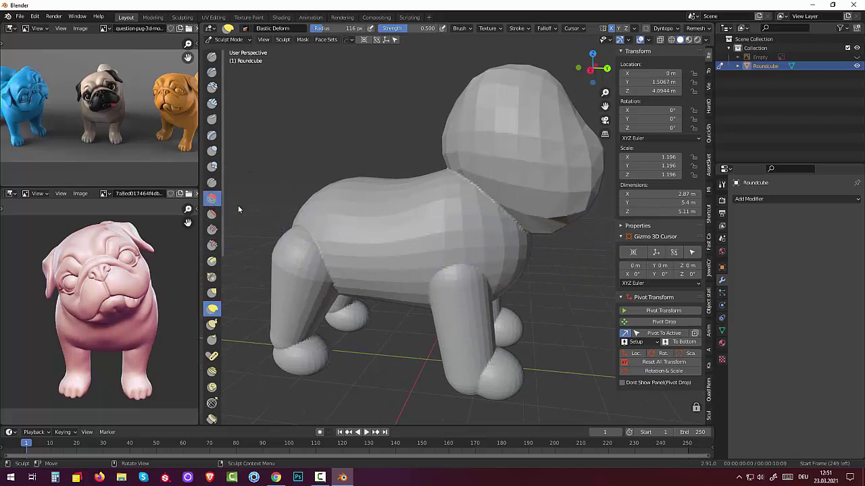
Smooth the body-head join, chest, neck, head, upper chest and inner thighs.
{"action": "left_click_drag", "start_coordinate": [399, 263], "coordinate": [500, 220], "text": "shift"}
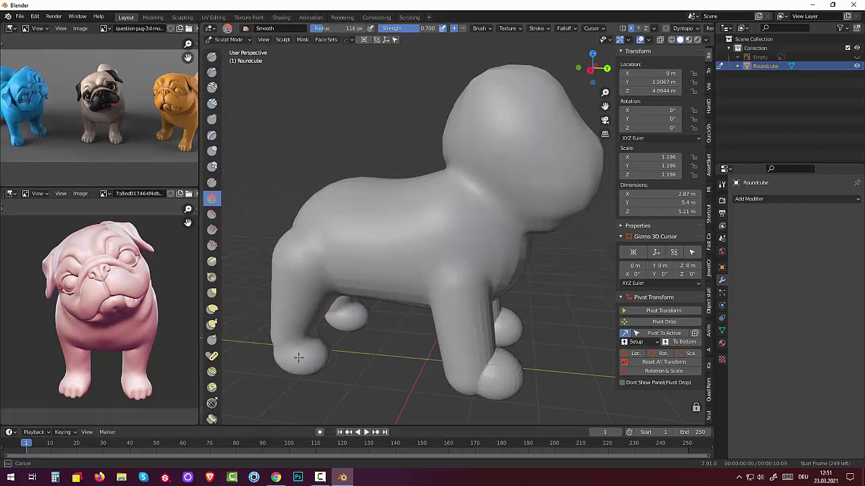
{"action": "middle_click_drag", "start_coordinate": [475, 392], "coordinate": [506, 332]}
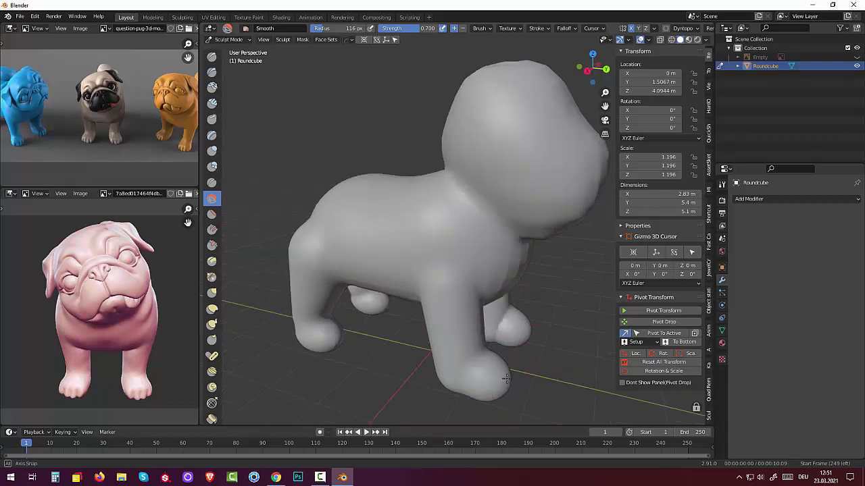
{"action": "mouse_move", "coordinate": [510, 297]}
{"action": "left_mouse_down"}
{"action": "mouse_move", "coordinate": [434, 251]}
{"action": "mouse_move", "coordinate": [427, 160]}
{"action": "left_mouse_up"}
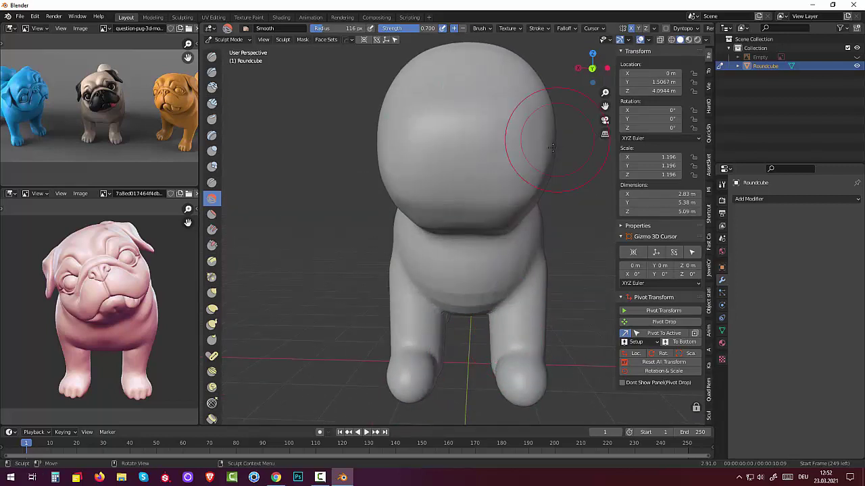
{"action": "mouse_move", "coordinate": [541, 145]}
{"action": "middle_mouse_down"}
{"action": "mouse_move", "coordinate": [404, 147]}
{"action": "mouse_move", "coordinate": [389, 164]}
{"action": "middle_mouse_up"}
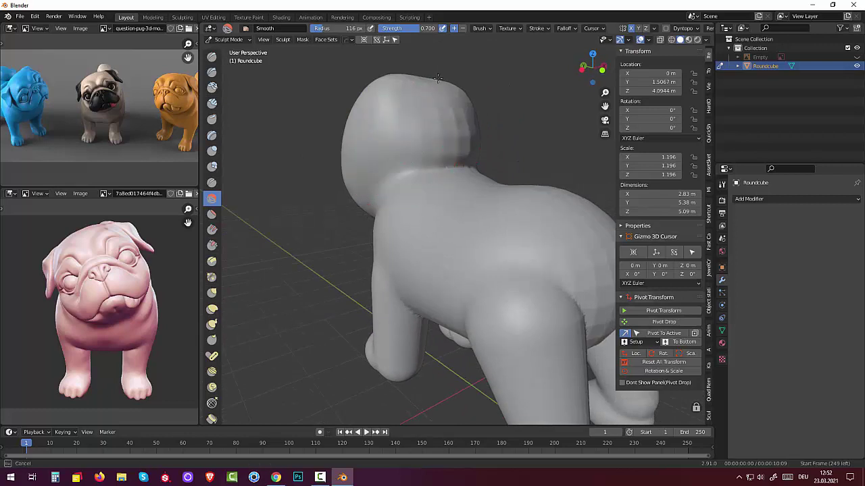
{"action": "middle_click_drag", "start_coordinate": [557, 215], "coordinate": [460, 256]}
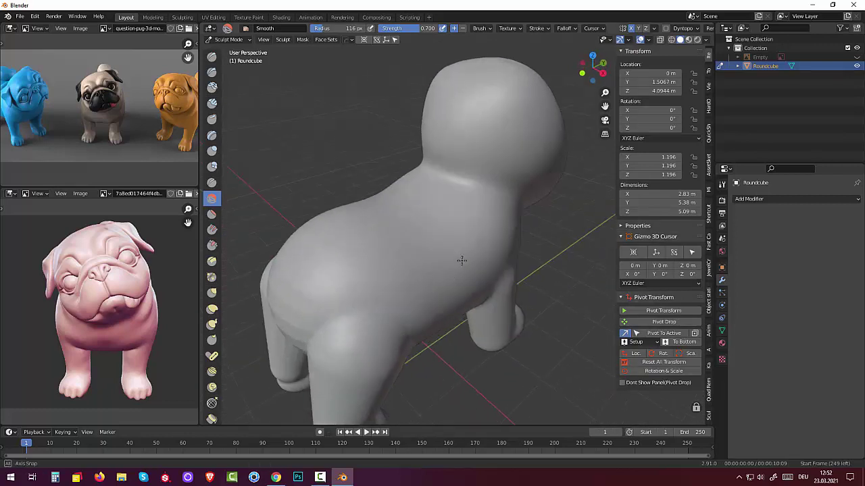
{"action": "middle_click_drag", "start_coordinate": [295, 354], "coordinate": [387, 264]}
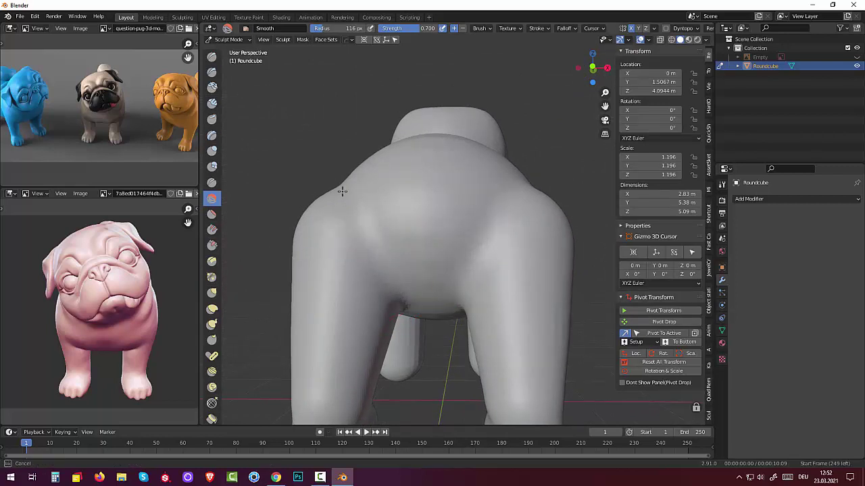
{"action": "middle_click_drag", "start_coordinate": [342, 189], "coordinate": [399, 193]}
{"action": "left_click_drag", "start_coordinate": [434, 74], "coordinate": [398, 109]}
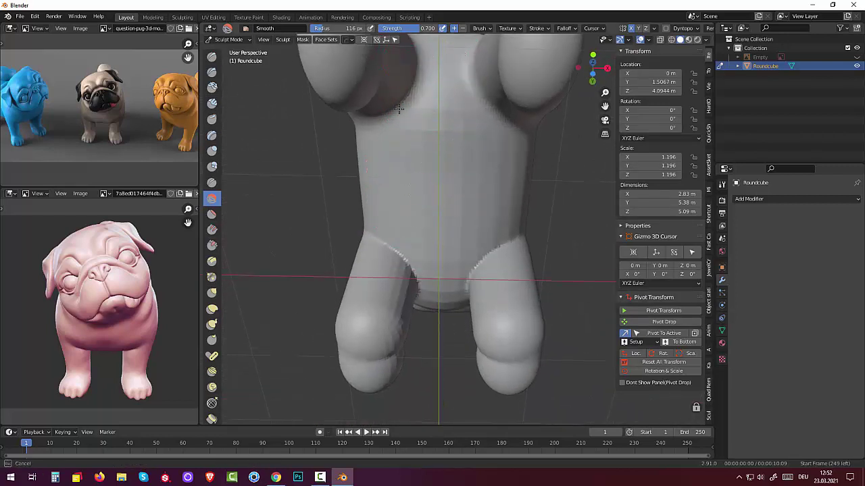
{"action": "left_click_drag", "start_coordinate": [379, 263], "coordinate": [449, 310]}
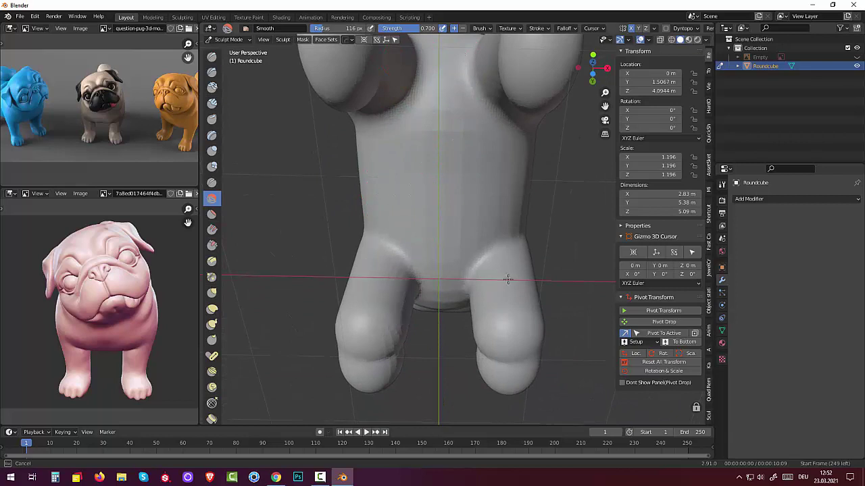
Smooth the hind legs, then the dog's body seen from the front.
{"action": "left_click_drag", "start_coordinate": [361, 348], "coordinate": [368, 341]}
{"action": "middle_click_drag", "start_coordinate": [368, 341], "coordinate": [513, 369]}
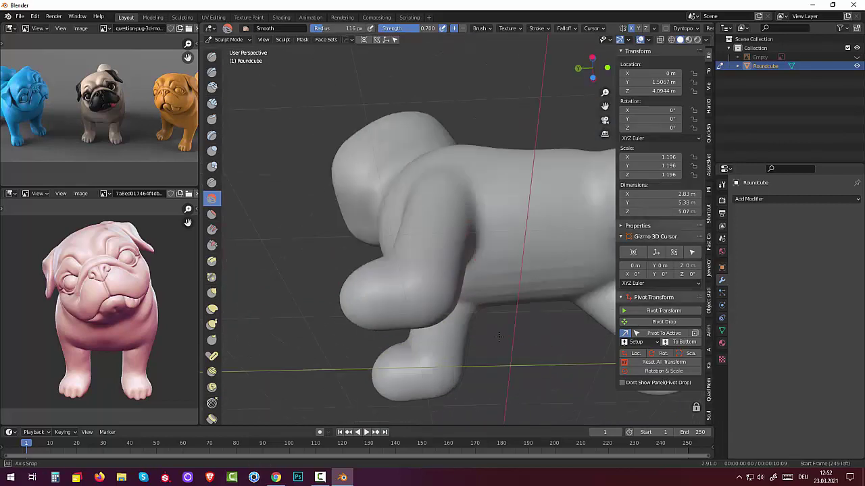
{"action": "scroll", "coordinate": [529, 373], "scroll_direction": "down", "scroll_amount": 3}
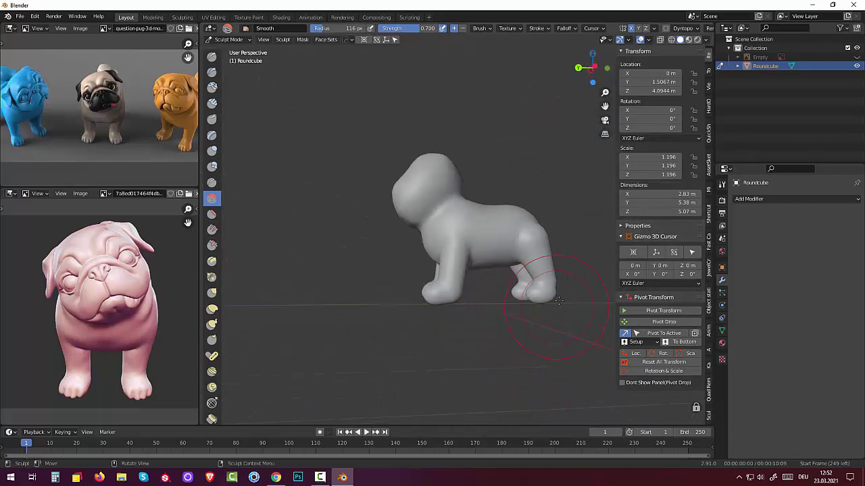
{"action": "mouse_move", "coordinate": [559, 301]}
{"action": "left_mouse_down"}
{"action": "mouse_move", "coordinate": [552, 289]}
{"action": "mouse_move", "coordinate": [533, 290]}
{"action": "left_mouse_up"}
{"action": "mouse_move", "coordinate": [435, 218]}
{"action": "left_mouse_down"}
{"action": "mouse_move", "coordinate": [415, 223]}
{"action": "mouse_move", "coordinate": [454, 183]}
{"action": "mouse_move", "coordinate": [514, 205]}
{"action": "left_mouse_up"}
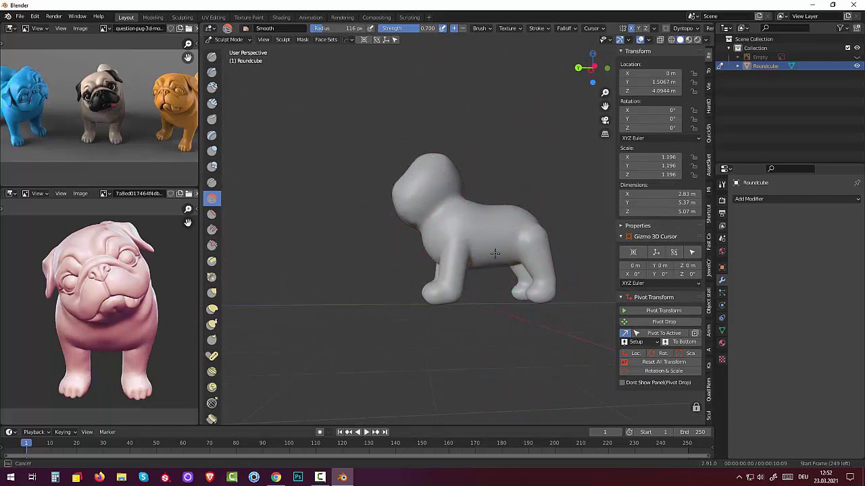
{"action": "left_click_drag", "start_coordinate": [495, 253], "coordinate": [477, 261]}
{"action": "mouse_move", "coordinate": [477, 261]}
{"action": "middle_mouse_down"}
{"action": "mouse_move", "coordinate": [586, 284]}
{"action": "mouse_move", "coordinate": [568, 263]}
{"action": "middle_mouse_up"}
{"action": "mouse_move", "coordinate": [473, 244]}
{"action": "left_mouse_down"}
{"action": "mouse_move", "coordinate": [458, 261]}
{"action": "mouse_move", "coordinate": [427, 247]}
{"action": "left_mouse_up"}
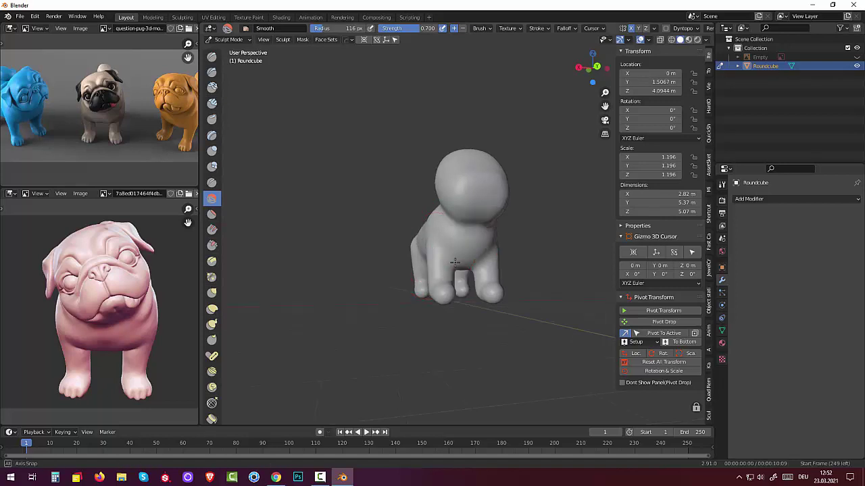
{"action": "middle_click_drag", "start_coordinate": [427, 247], "coordinate": [622, 273]}
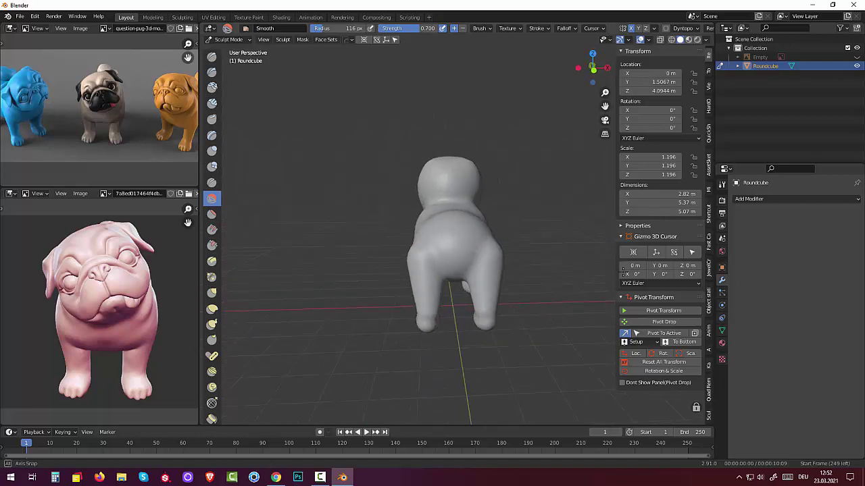
Reshape the dog's back and hind legs with the Elastic Deform brush.
{"action": "left_click", "coordinate": [211, 311]}
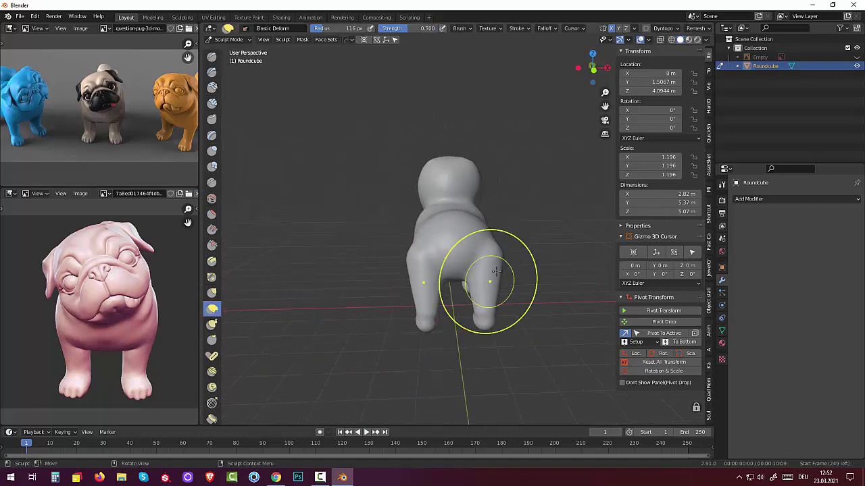
{"action": "left_click_drag", "start_coordinate": [500, 249], "coordinate": [466, 247]}
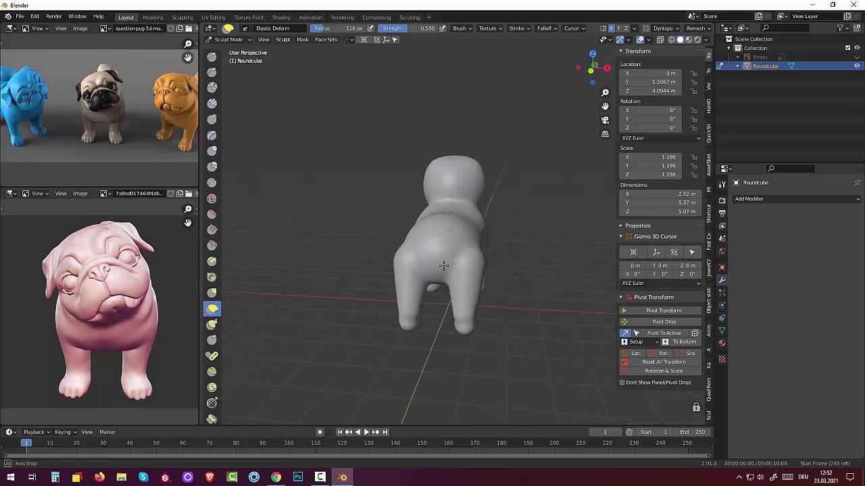
{"action": "mouse_move", "coordinate": [466, 247]}
{"action": "middle_mouse_down"}
{"action": "mouse_move", "coordinate": [394, 263]}
{"action": "mouse_move", "coordinate": [415, 248]}
{"action": "middle_mouse_up"}
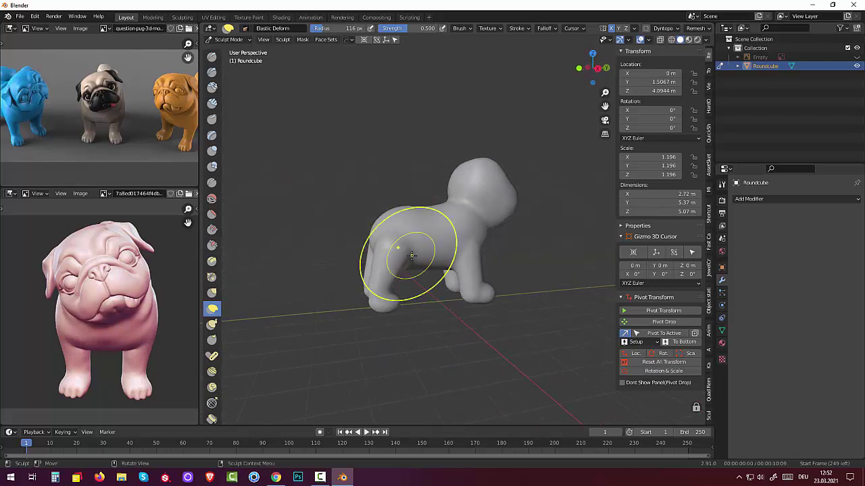
Smooth the front leg, body and back, ending on a side three-quarter view.
{"action": "left_click", "coordinate": [212, 201]}
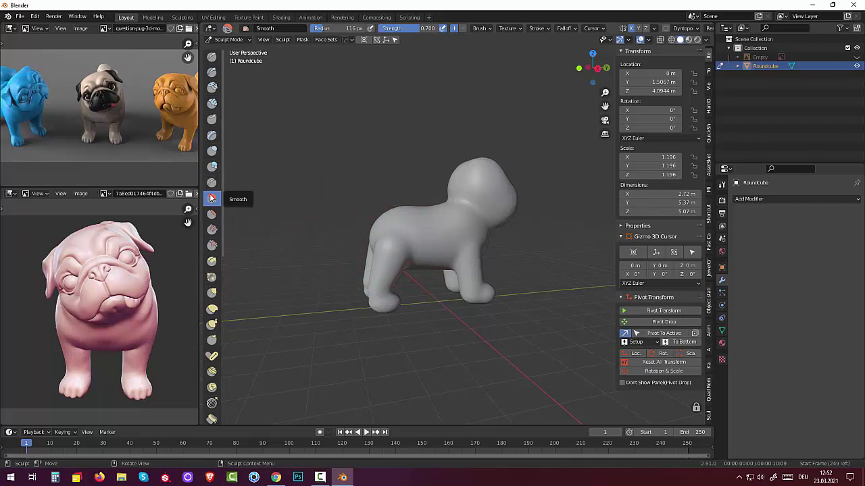
{"action": "left_click_drag", "start_coordinate": [386, 241], "coordinate": [391, 243]}
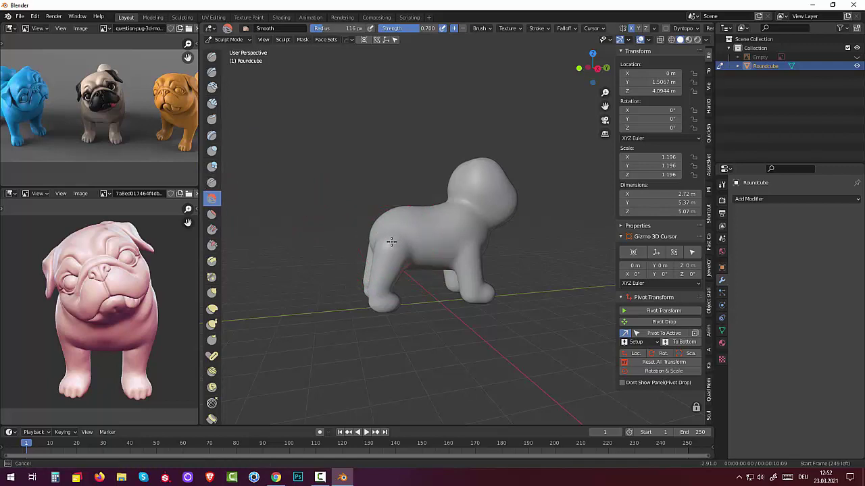
{"action": "left_click_drag", "start_coordinate": [388, 275], "coordinate": [386, 241]}
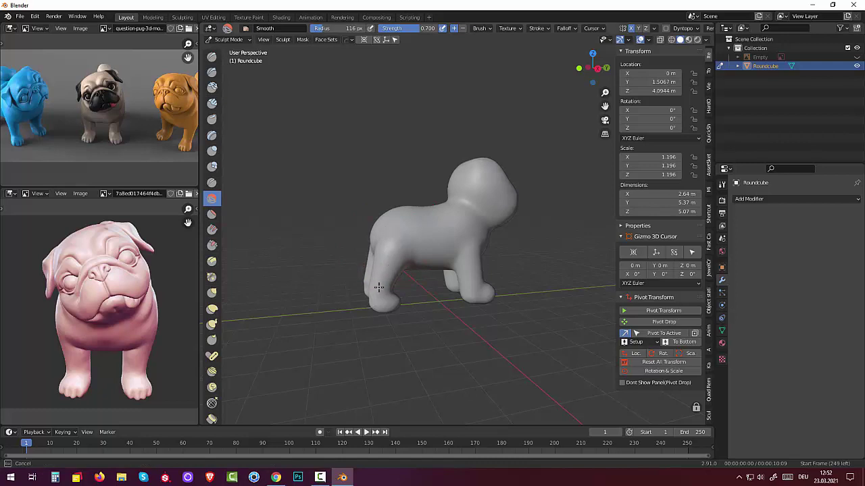
{"action": "left_click_drag", "start_coordinate": [377, 333], "coordinate": [419, 242]}
{"action": "middle_click_drag", "start_coordinate": [473, 223], "coordinate": [471, 279]}
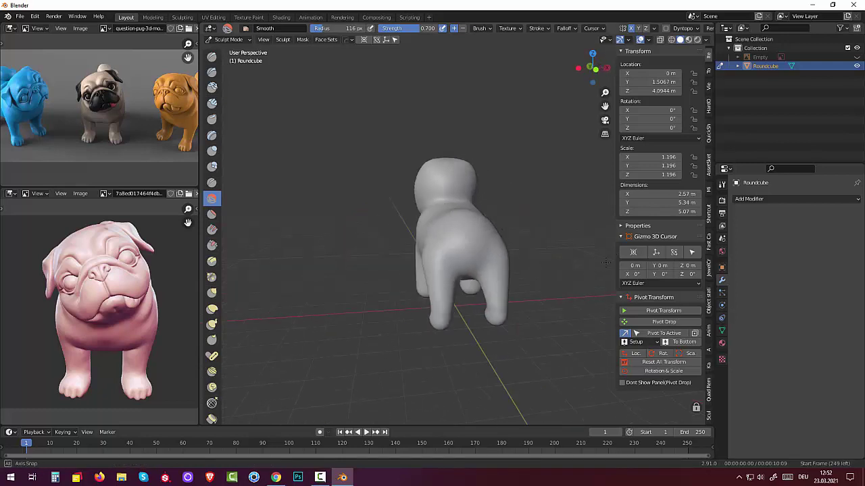
{"action": "left_click_drag", "start_coordinate": [446, 279], "coordinate": [469, 216]}
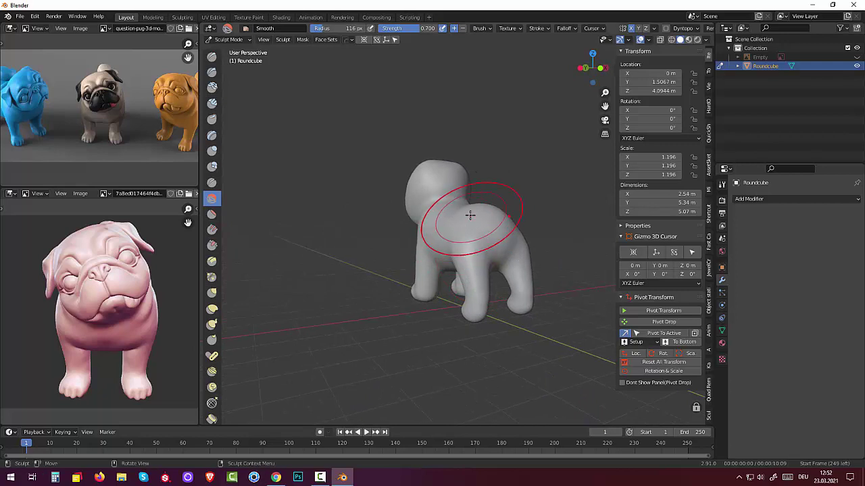
{"action": "mouse_move", "coordinate": [469, 216]}
{"action": "middle_mouse_down"}
{"action": "mouse_move", "coordinate": [434, 208]}
{"action": "mouse_move", "coordinate": [453, 223]}
{"action": "middle_mouse_up"}
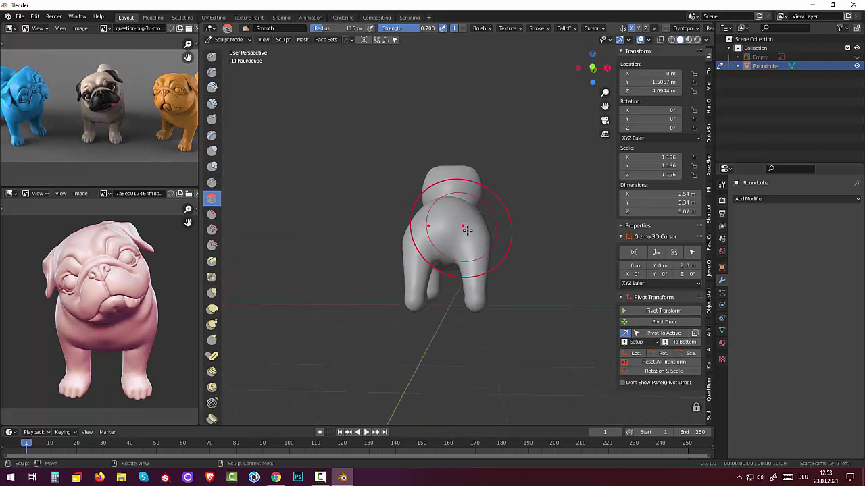
{"action": "mouse_move", "coordinate": [453, 222]}
{"action": "left_mouse_down"}
{"action": "mouse_move", "coordinate": [489, 244]}
{"action": "mouse_move", "coordinate": [463, 164]}
{"action": "mouse_move", "coordinate": [435, 218]}
{"action": "left_mouse_up"}
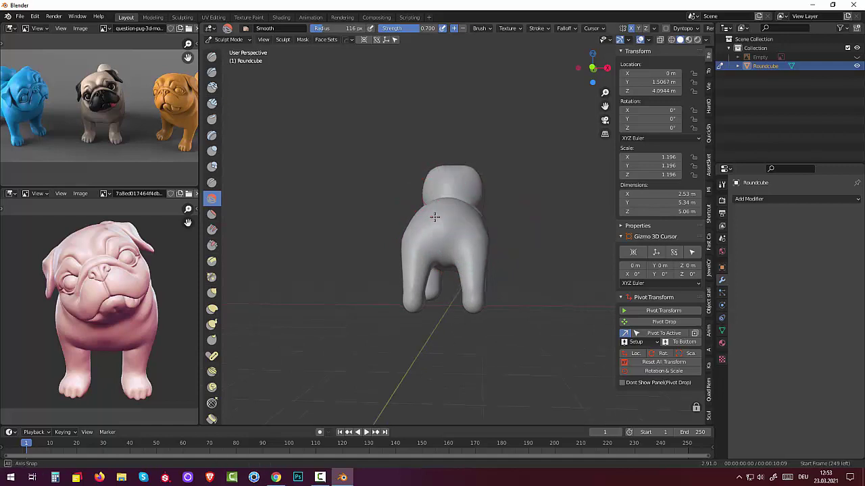
{"action": "mouse_move", "coordinate": [435, 218]}
{"action": "middle_mouse_down"}
{"action": "mouse_move", "coordinate": [262, 199]}
{"action": "mouse_move", "coordinate": [289, 183]}
{"action": "middle_mouse_up"}
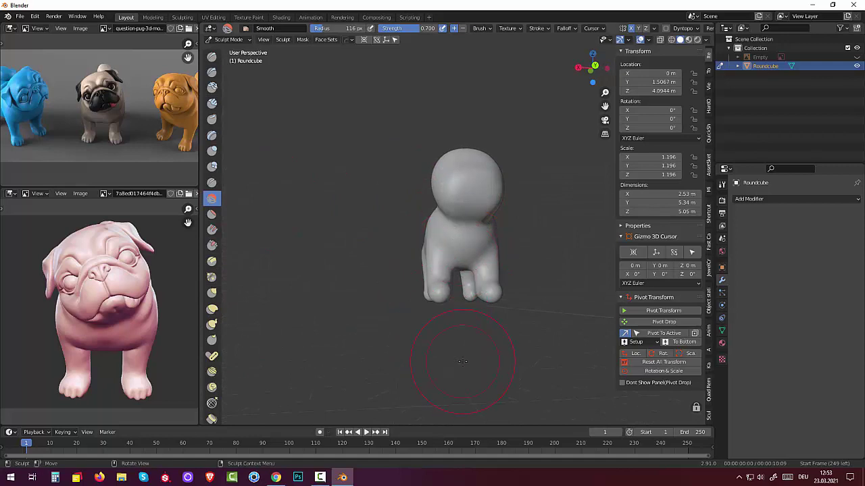
{"action": "middle_click_drag", "start_coordinate": [462, 362], "coordinate": [573, 375]}
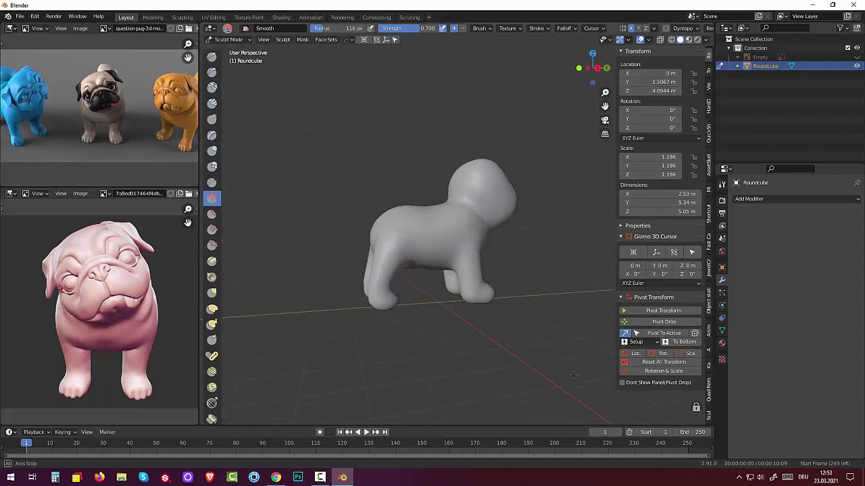
Select Elastic Deform, rescale the model, and shrink the brush radius to 32 px.
{"action": "left_click", "coordinate": [212, 309]}
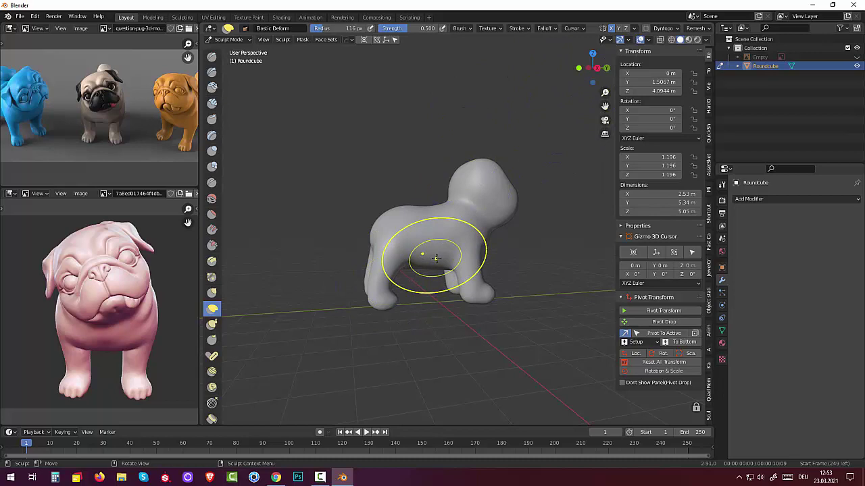
{"action": "key", "text": "s"}
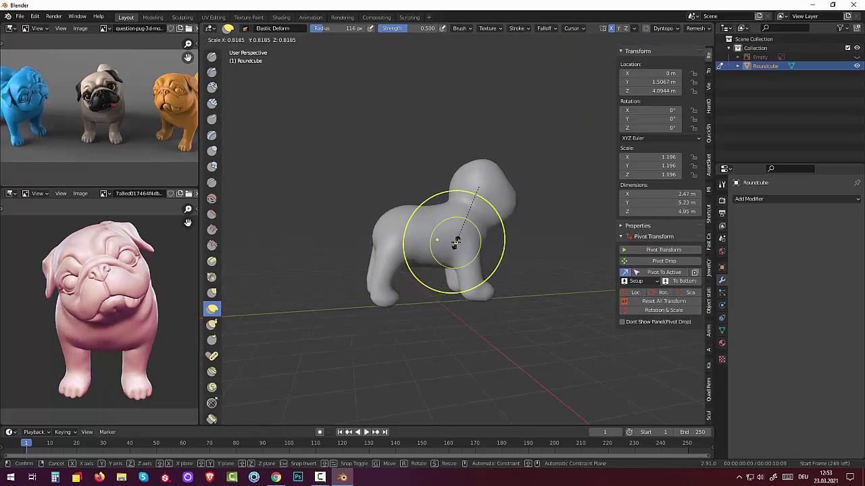
{"action": "left_click", "coordinate": [450, 244]}
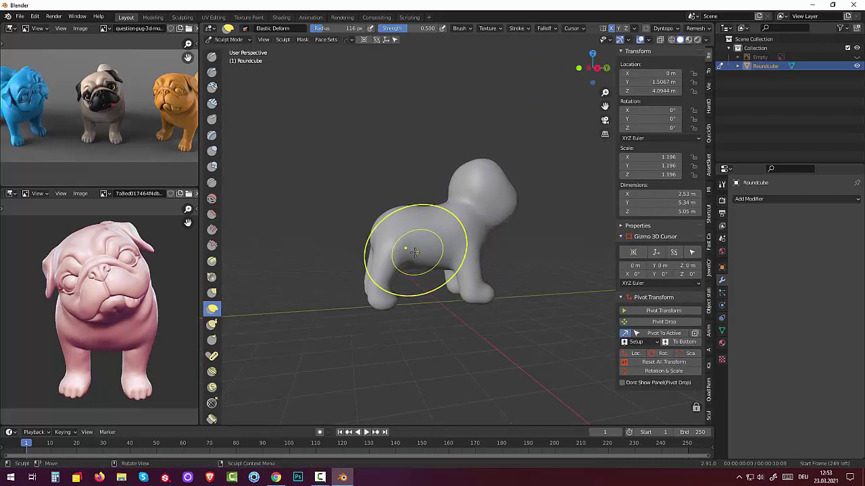
{"action": "key", "text": "f"}
{"action": "left_click", "coordinate": [381, 257]}
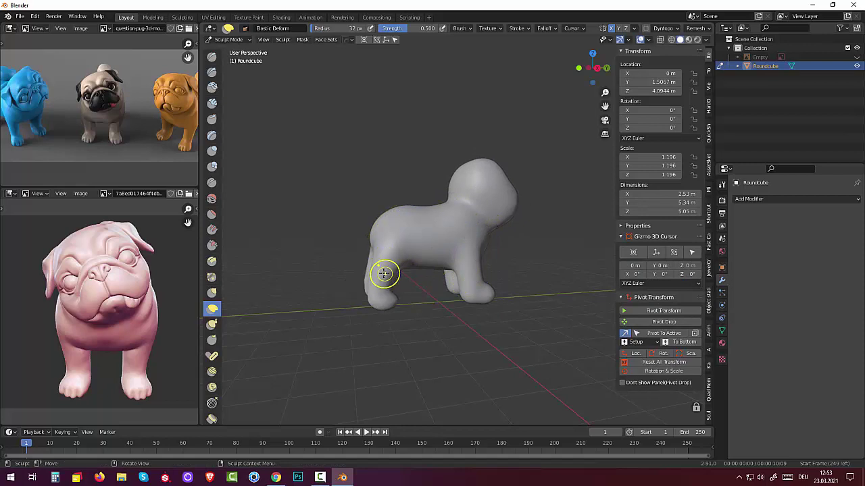
Pull the front leg edge, rear leg, front foot and front leg tip into shape.
{"action": "mouse_move", "coordinate": [383, 273]}
{"action": "left_mouse_down"}
{"action": "mouse_move", "coordinate": [370, 273]}
{"action": "mouse_move", "coordinate": [385, 261]}
{"action": "mouse_move", "coordinate": [387, 276]}
{"action": "left_mouse_up"}
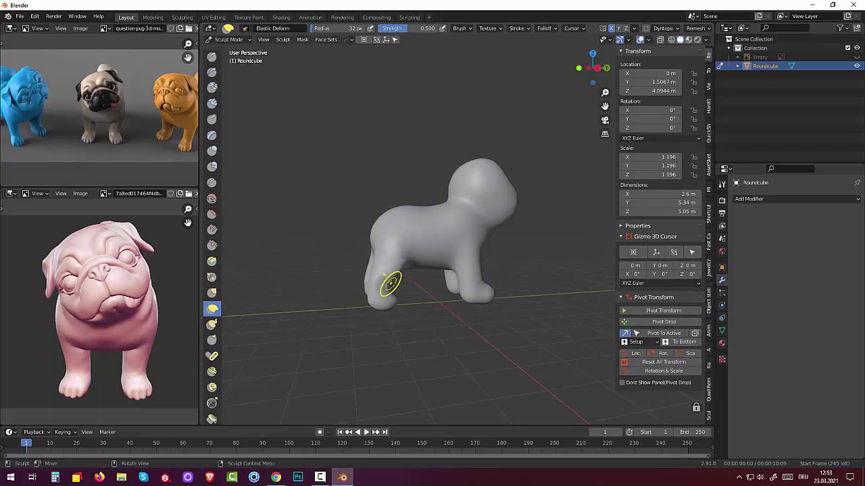
{"action": "middle_click_drag", "start_coordinate": [391, 284], "coordinate": [472, 276]}
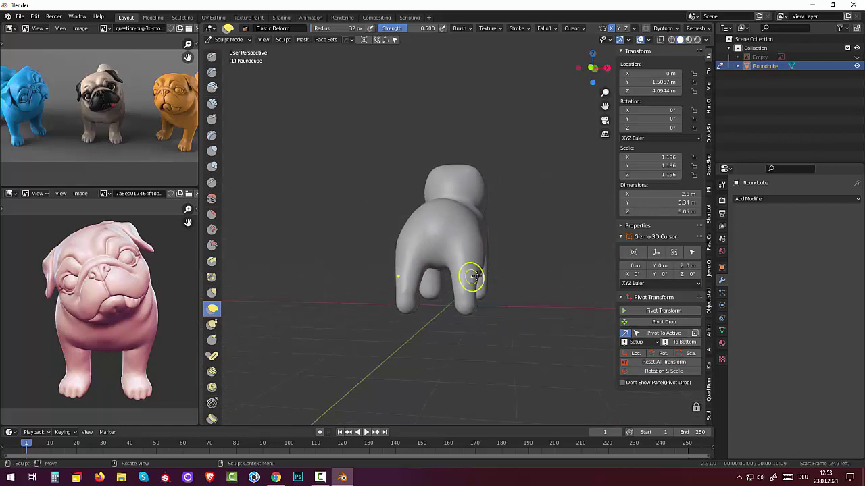
{"action": "left_click_drag", "start_coordinate": [517, 276], "coordinate": [538, 329]}
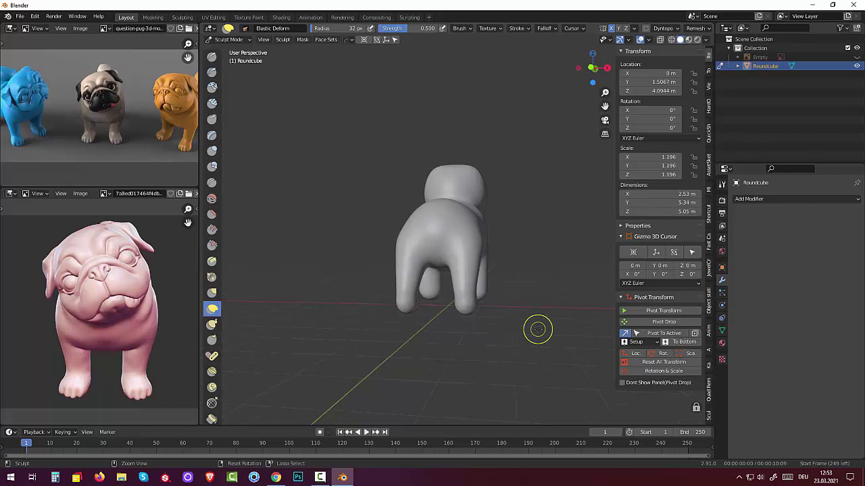
{"action": "mouse_move", "coordinate": [538, 329]}
{"action": "middle_mouse_down"}
{"action": "mouse_move", "coordinate": [419, 331]}
{"action": "mouse_move", "coordinate": [456, 326]}
{"action": "middle_mouse_up"}
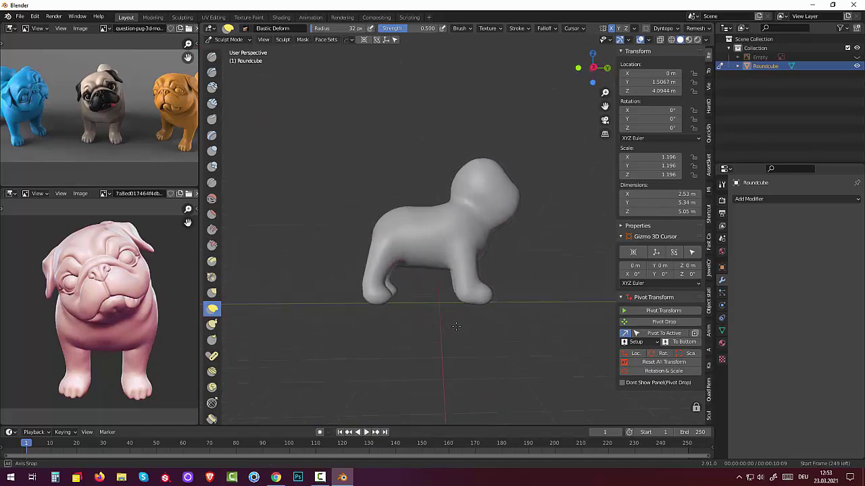
{"action": "mouse_move", "coordinate": [385, 295]}
{"action": "left_mouse_down"}
{"action": "mouse_move", "coordinate": [386, 304]}
{"action": "mouse_move", "coordinate": [422, 308]}
{"action": "left_mouse_up"}
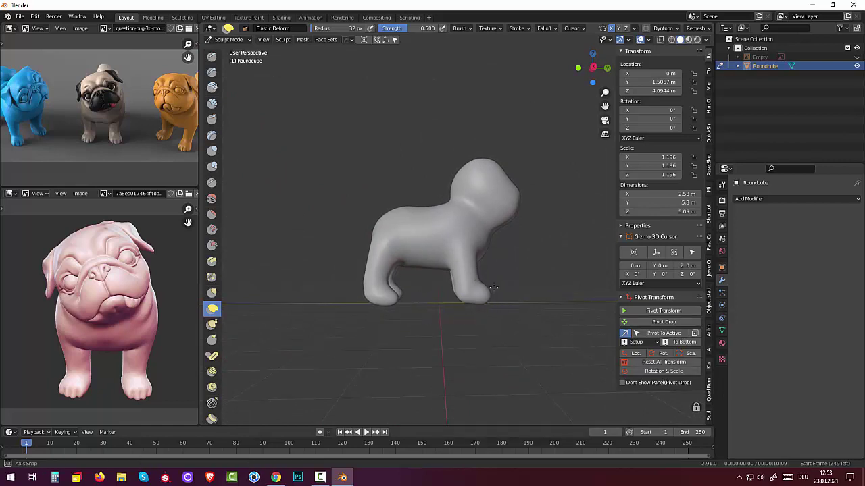
{"action": "middle_click_drag", "start_coordinate": [482, 290], "coordinate": [427, 303]}
{"action": "left_click_drag", "start_coordinate": [414, 281], "coordinate": [397, 279]}
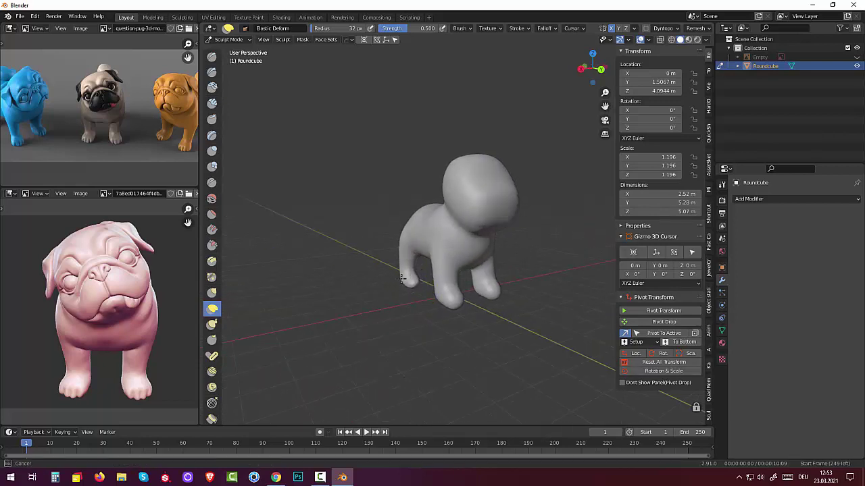
{"action": "mouse_move", "coordinate": [402, 279]}
{"action": "middle_mouse_down"}
{"action": "mouse_move", "coordinate": [574, 286]}
{"action": "mouse_move", "coordinate": [572, 252]}
{"action": "mouse_move", "coordinate": [400, 279]}
{"action": "middle_mouse_up"}
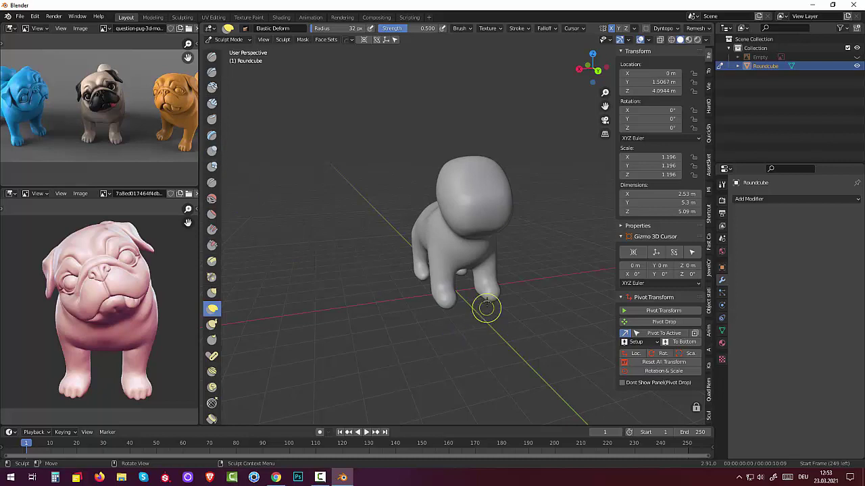
{"action": "left_click", "coordinate": [495, 274]}
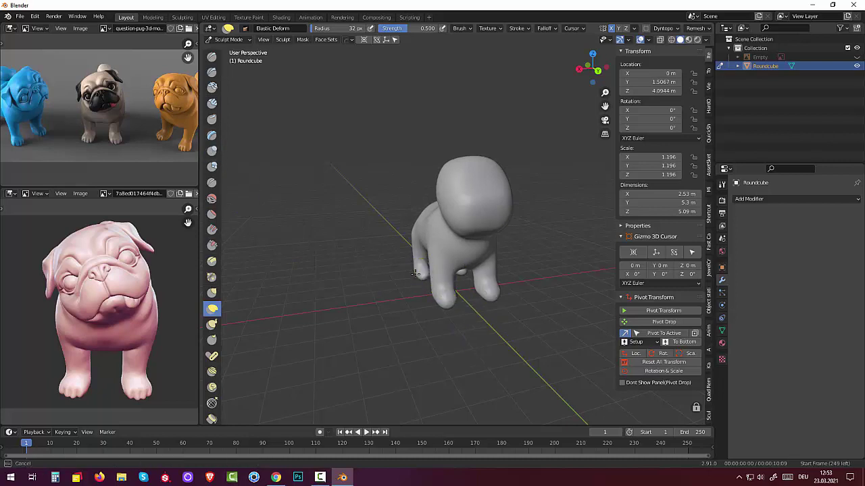
{"action": "middle_click_drag", "start_coordinate": [410, 272], "coordinate": [442, 276]}
Inflate the dog's front leg, undoing the accidental inflation on the body.
{"action": "left_click", "coordinate": [440, 274]}
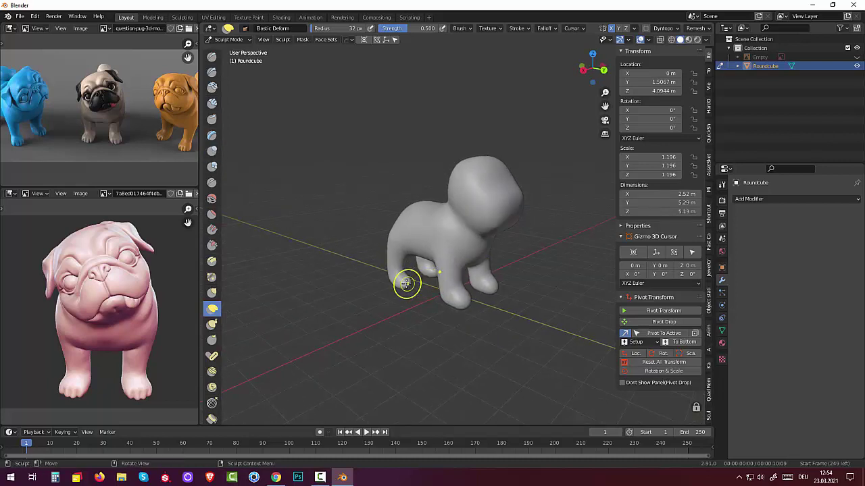
{"action": "left_click", "coordinate": [212, 151]}
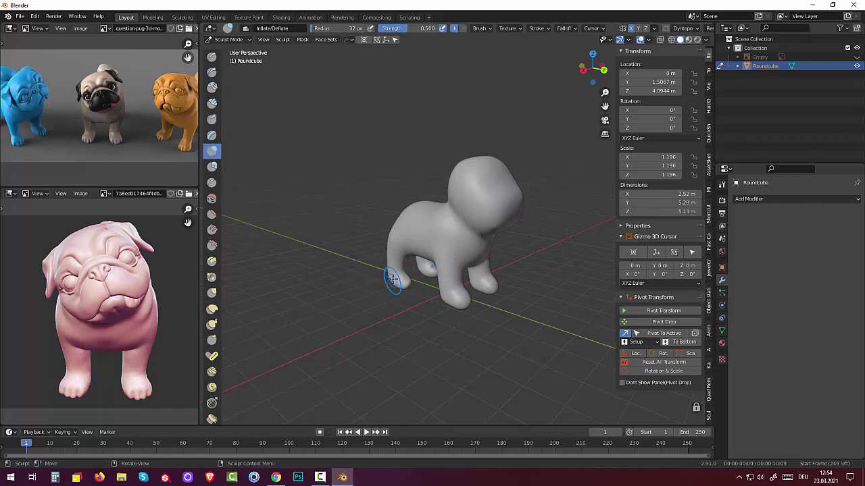
{"action": "left_click_drag", "start_coordinate": [398, 275], "coordinate": [399, 287]}
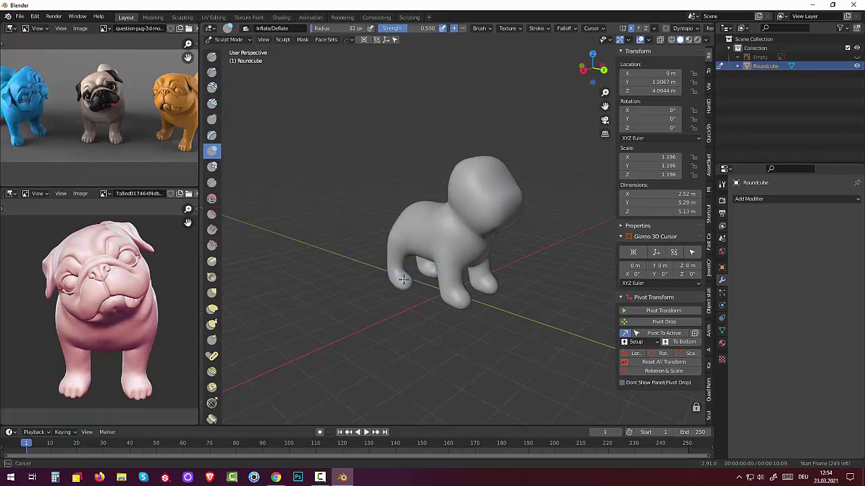
{"action": "middle_click_drag", "start_coordinate": [423, 272], "coordinate": [431, 277]}
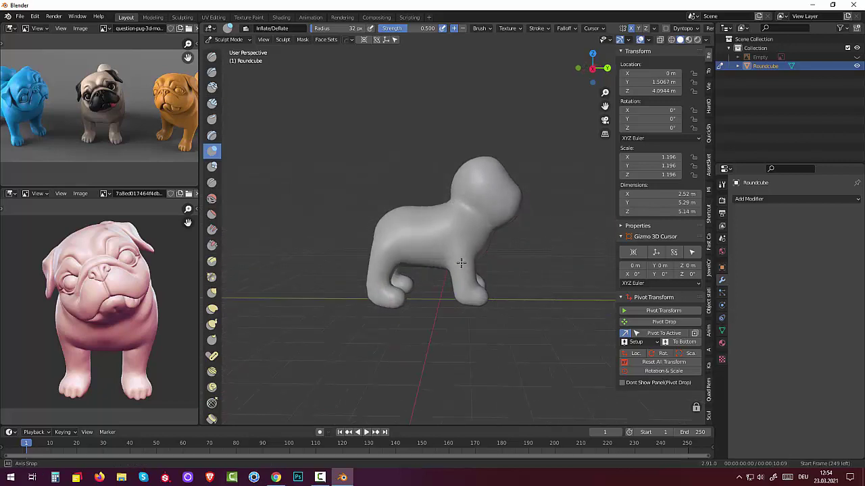
{"action": "mouse_move", "coordinate": [378, 298]}
{"action": "left_mouse_down"}
{"action": "mouse_move", "coordinate": [375, 271]}
{"action": "mouse_move", "coordinate": [403, 241]}
{"action": "left_mouse_up"}
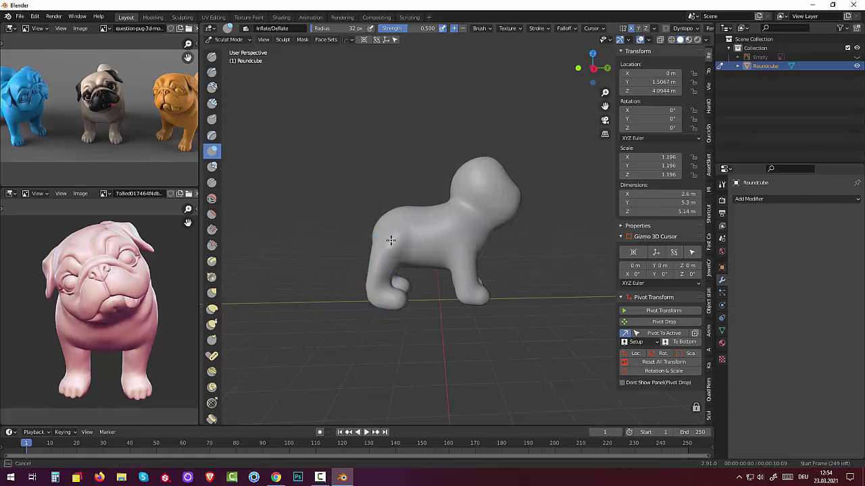
{"action": "left_click_drag", "start_coordinate": [390, 240], "coordinate": [445, 246]}
{"action": "key", "text": "ctrl+z"}
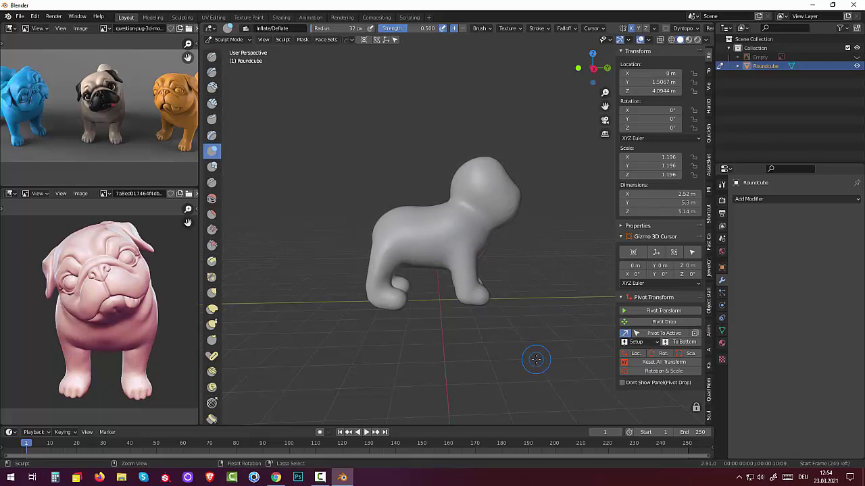
Show the pug zoomed in from the front and adjust the brush settings.
{"action": "middle_click_drag", "start_coordinate": [536, 360], "coordinate": [434, 366]}
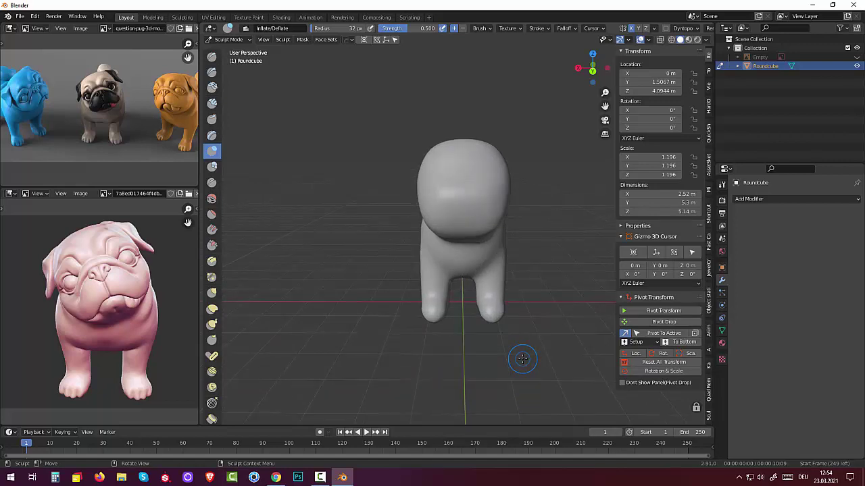
{"action": "scroll", "coordinate": [522, 359], "scroll_direction": "up", "scroll_amount": 1}
{"action": "scroll", "coordinate": [520, 360], "scroll_direction": "up", "scroll_amount": 2}
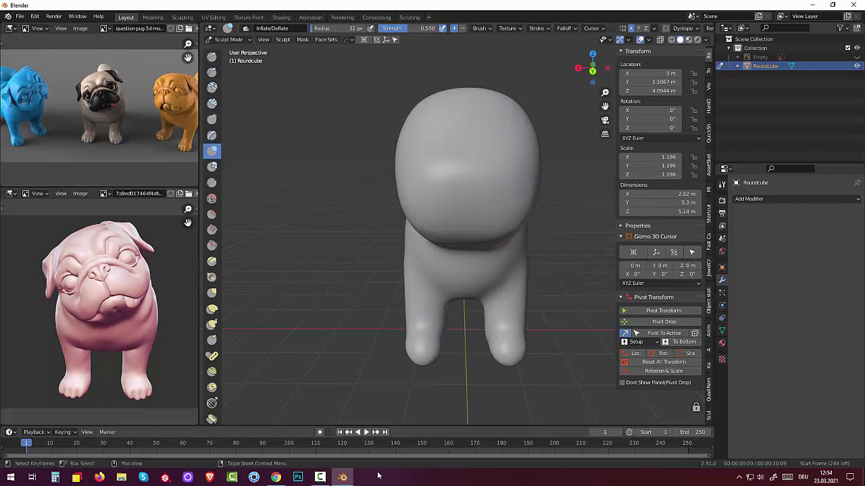
{"action": "left_click", "coordinate": [320, 478]}
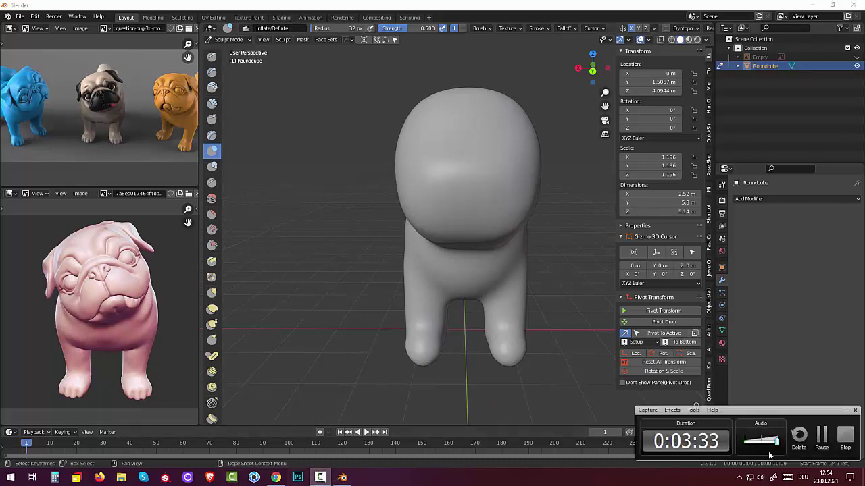
{"action": "left_click", "coordinate": [823, 435]}
Switch to Clay Strips with a 58 px radius and build clay on the lower face.
{"action": "key", "text": "c"}
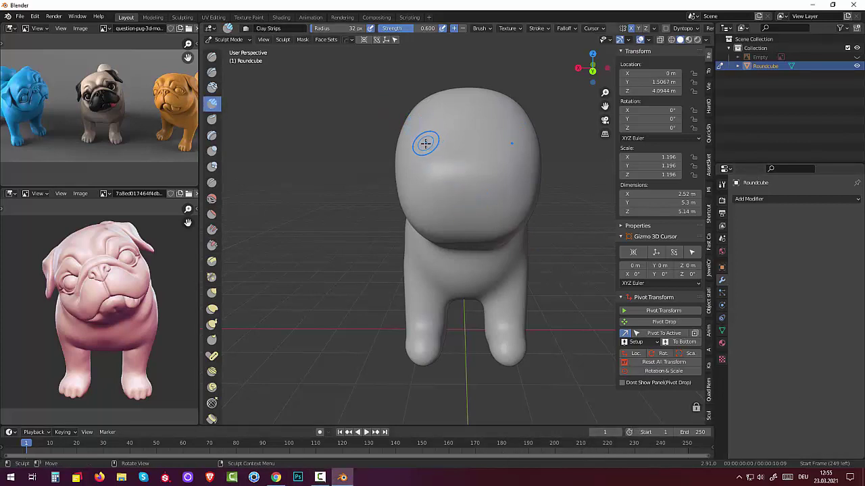
{"action": "key", "text": "f"}
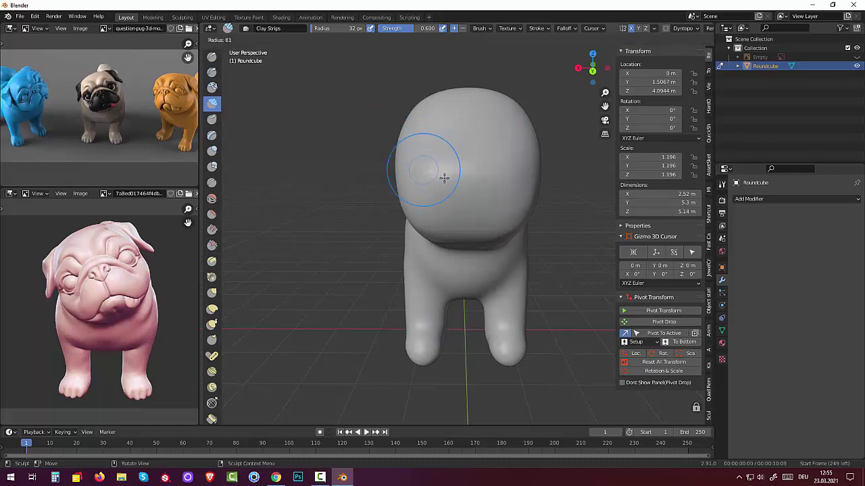
{"action": "left_click", "coordinate": [438, 177]}
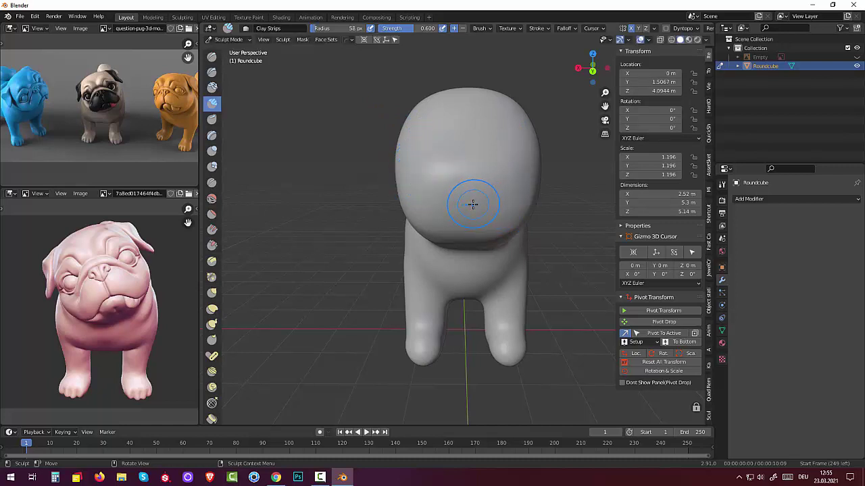
{"action": "mouse_move", "coordinate": [469, 203]}
{"action": "left_mouse_down"}
{"action": "mouse_move", "coordinate": [520, 220]}
{"action": "mouse_move", "coordinate": [484, 224]}
{"action": "mouse_move", "coordinate": [500, 229]}
{"action": "mouse_move", "coordinate": [505, 214]}
{"action": "mouse_move", "coordinate": [514, 218]}
{"action": "mouse_move", "coordinate": [504, 231]}
{"action": "mouse_move", "coordinate": [520, 219]}
{"action": "left_mouse_up"}
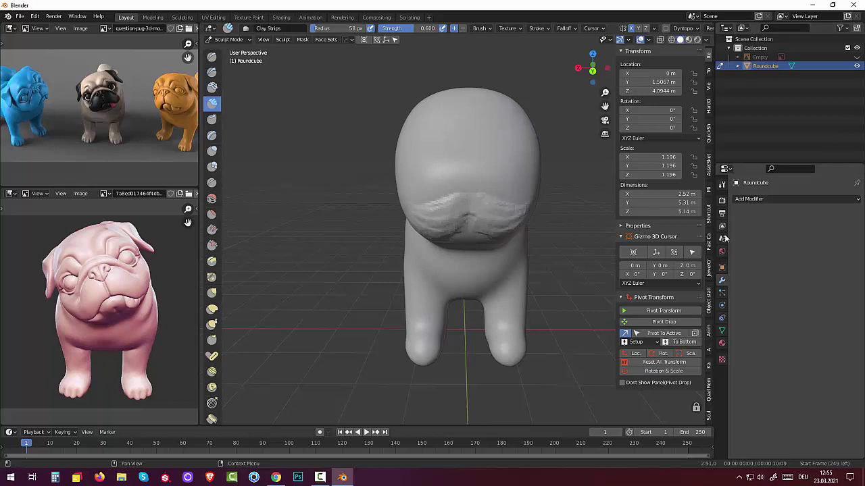
Build up the right and left cheeks and deepen the crease under the left cheek.
{"action": "middle_click_drag", "start_coordinate": [543, 274], "coordinate": [498, 275]}
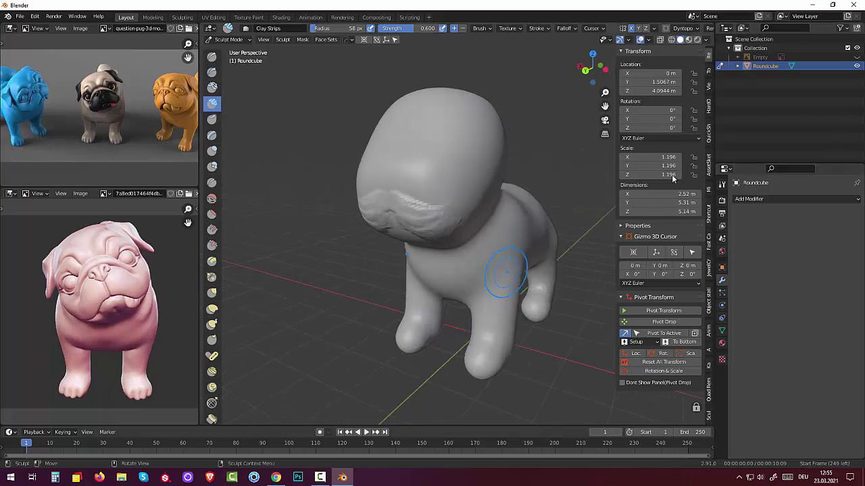
{"action": "mouse_move", "coordinate": [406, 203]}
{"action": "left_mouse_down"}
{"action": "mouse_move", "coordinate": [405, 215]}
{"action": "mouse_move", "coordinate": [403, 204]}
{"action": "mouse_move", "coordinate": [440, 222]}
{"action": "mouse_move", "coordinate": [425, 221]}
{"action": "left_mouse_up"}
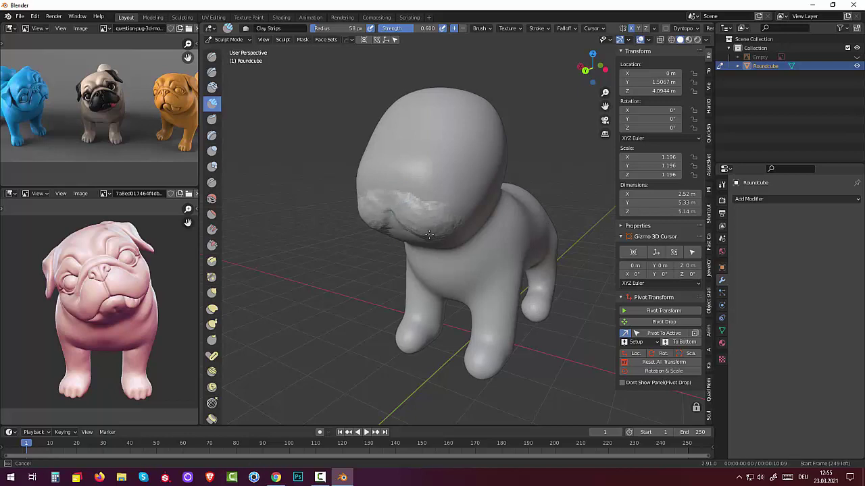
{"action": "mouse_move", "coordinate": [438, 229]}
{"action": "left_mouse_down"}
{"action": "mouse_move", "coordinate": [463, 216]}
{"action": "mouse_move", "coordinate": [430, 217]}
{"action": "mouse_move", "coordinate": [413, 201]}
{"action": "mouse_move", "coordinate": [436, 214]}
{"action": "left_mouse_up"}
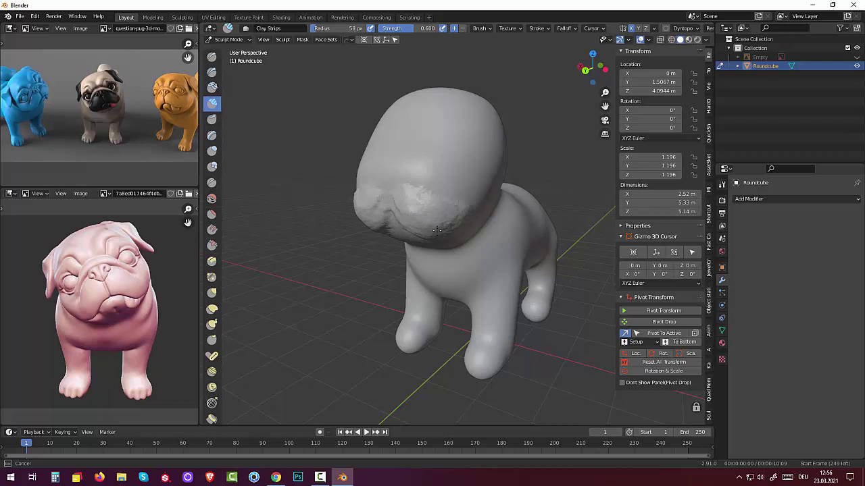
{"action": "mouse_move", "coordinate": [427, 217]}
{"action": "middle_mouse_down"}
{"action": "mouse_move", "coordinate": [473, 206]}
{"action": "mouse_move", "coordinate": [547, 232]}
{"action": "mouse_move", "coordinate": [511, 231]}
{"action": "middle_mouse_up"}
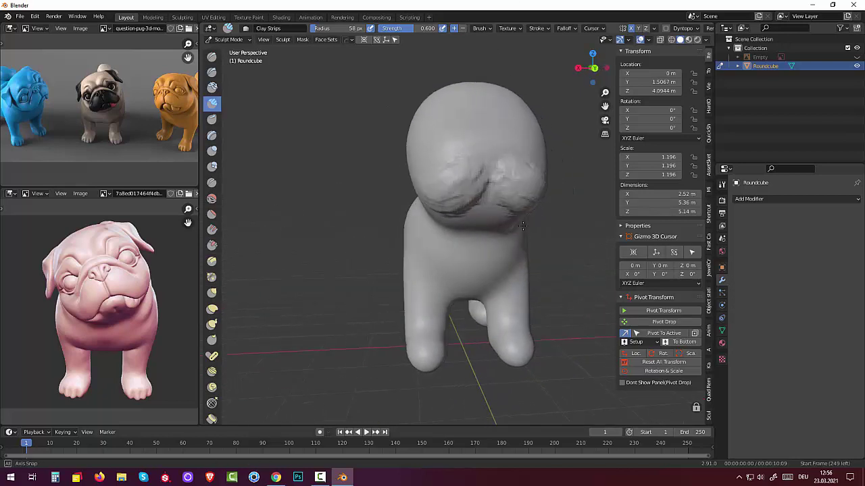
{"action": "mouse_move", "coordinate": [510, 231]}
{"action": "left_mouse_down"}
{"action": "mouse_move", "coordinate": [502, 223]}
{"action": "mouse_move", "coordinate": [516, 194]}
{"action": "left_mouse_up"}
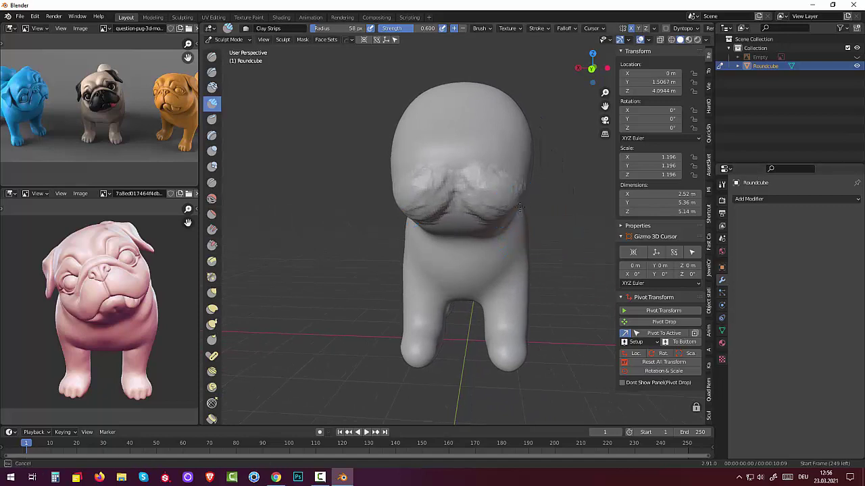
{"action": "left_click_drag", "start_coordinate": [436, 179], "coordinate": [396, 183]}
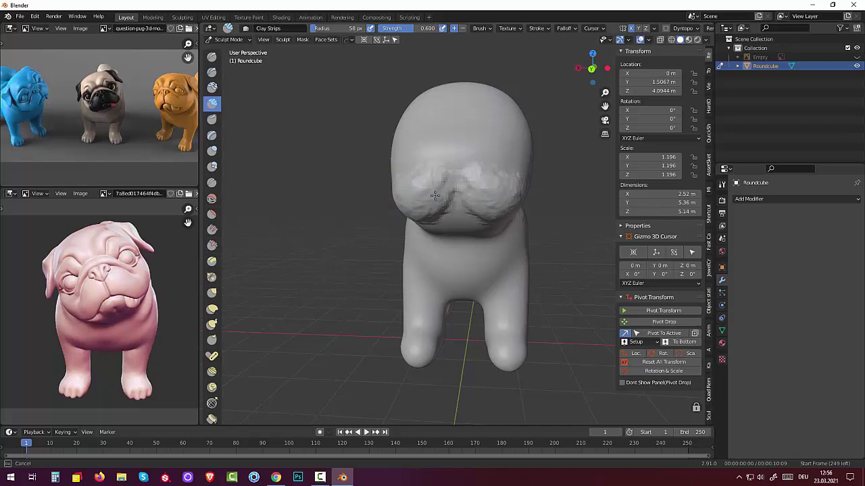
{"action": "mouse_move", "coordinate": [435, 195]}
{"action": "left_mouse_down"}
{"action": "mouse_move", "coordinate": [439, 182]}
{"action": "mouse_move", "coordinate": [412, 188]}
{"action": "left_mouse_up"}
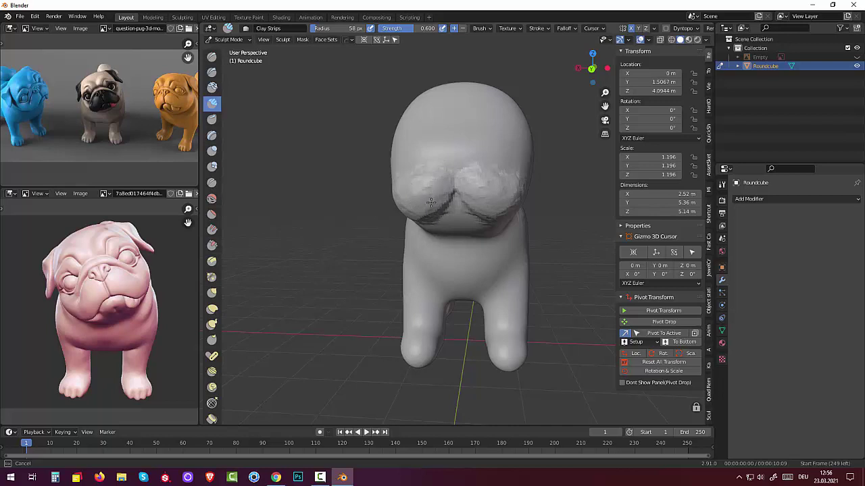
{"action": "mouse_move", "coordinate": [426, 217]}
{"action": "left_mouse_down"}
{"action": "mouse_move", "coordinate": [416, 220]}
{"action": "mouse_move", "coordinate": [423, 213]}
{"action": "left_mouse_up"}
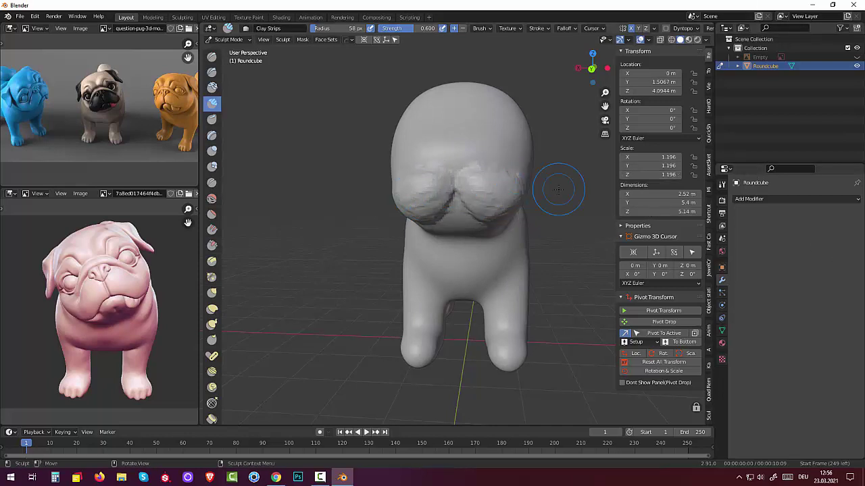
Add clay to the front and side of the muzzle from a three-quarter view.
{"action": "middle_click_drag", "start_coordinate": [560, 187], "coordinate": [483, 199]}
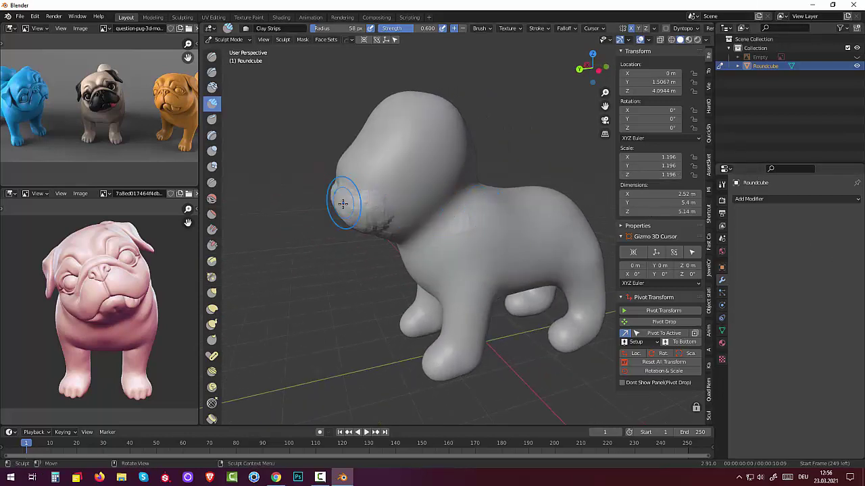
{"action": "mouse_move", "coordinate": [343, 199]}
{"action": "left_mouse_down"}
{"action": "mouse_move", "coordinate": [380, 209]}
{"action": "mouse_move", "coordinate": [390, 224]}
{"action": "mouse_move", "coordinate": [398, 205]}
{"action": "left_mouse_up"}
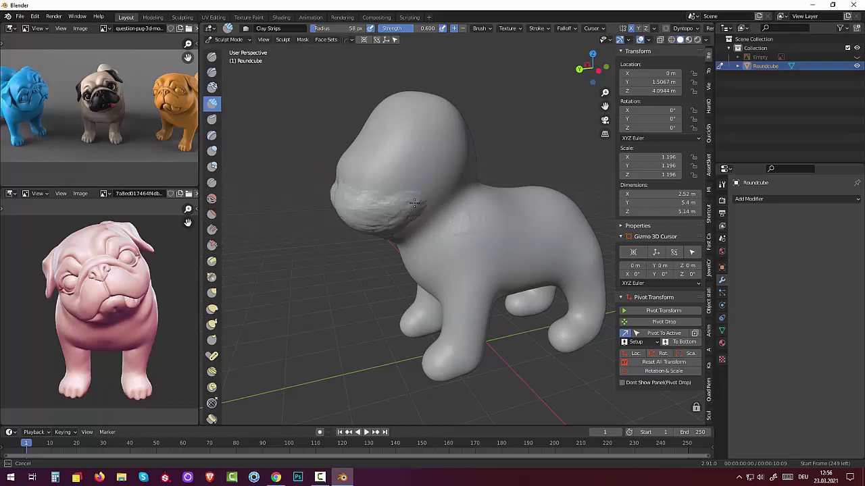
{"action": "mouse_move", "coordinate": [414, 204]}
{"action": "left_mouse_down"}
{"action": "mouse_move", "coordinate": [403, 198]}
{"action": "mouse_move", "coordinate": [368, 228]}
{"action": "left_mouse_up"}
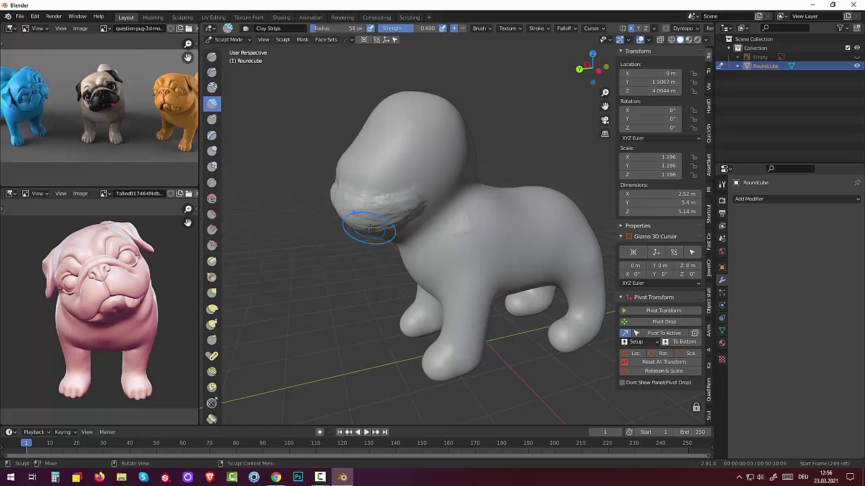
From the front, add clay to the right muzzle and across the top of the head.
{"action": "middle_click_drag", "start_coordinate": [552, 262], "coordinate": [588, 251]}
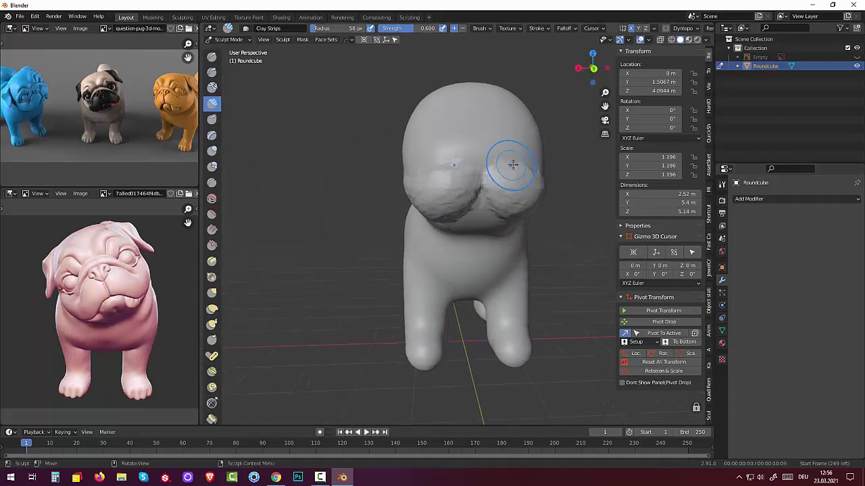
{"action": "left_click_drag", "start_coordinate": [512, 169], "coordinate": [511, 164]}
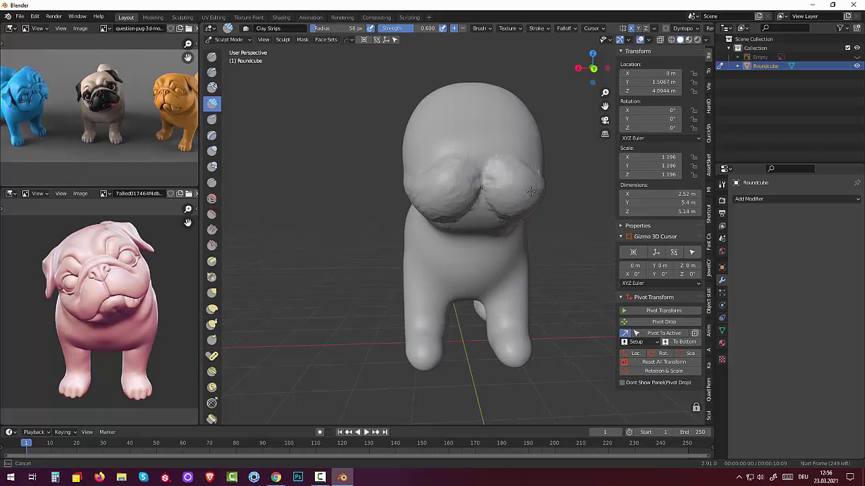
{"action": "left_click_drag", "start_coordinate": [530, 192], "coordinate": [541, 189]}
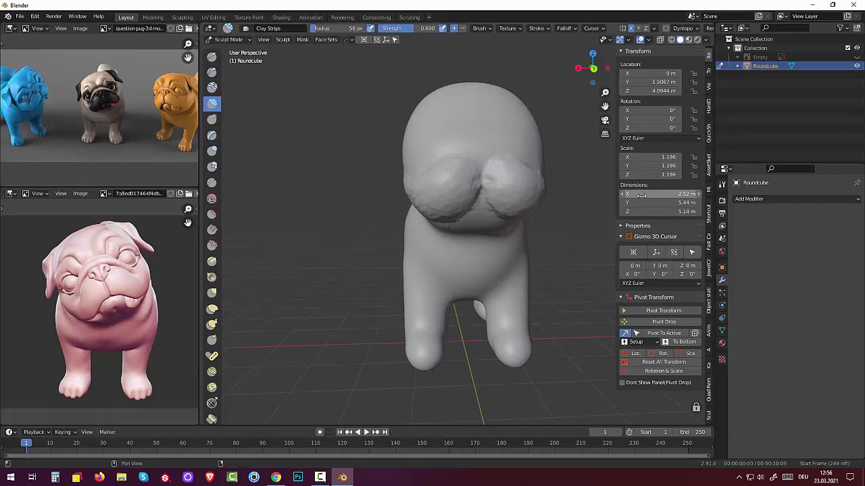
{"action": "left_click_drag", "start_coordinate": [429, 158], "coordinate": [432, 155]}
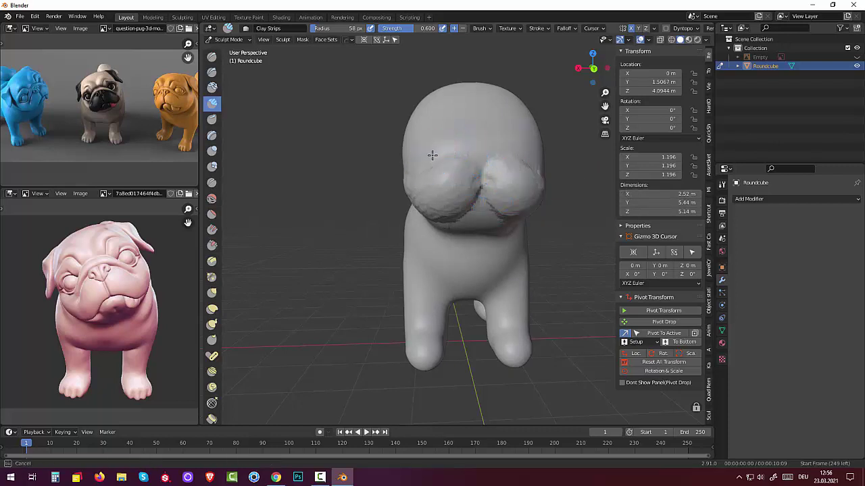
{"action": "left_click_drag", "start_coordinate": [486, 138], "coordinate": [516, 150]}
{"action": "mouse_move", "coordinate": [448, 149]}
{"action": "left_mouse_down"}
{"action": "mouse_move", "coordinate": [488, 141]}
{"action": "mouse_move", "coordinate": [448, 144]}
{"action": "mouse_move", "coordinate": [434, 157]}
{"action": "mouse_move", "coordinate": [504, 141]}
{"action": "mouse_move", "coordinate": [457, 141]}
{"action": "mouse_move", "coordinate": [480, 142]}
{"action": "left_mouse_up"}
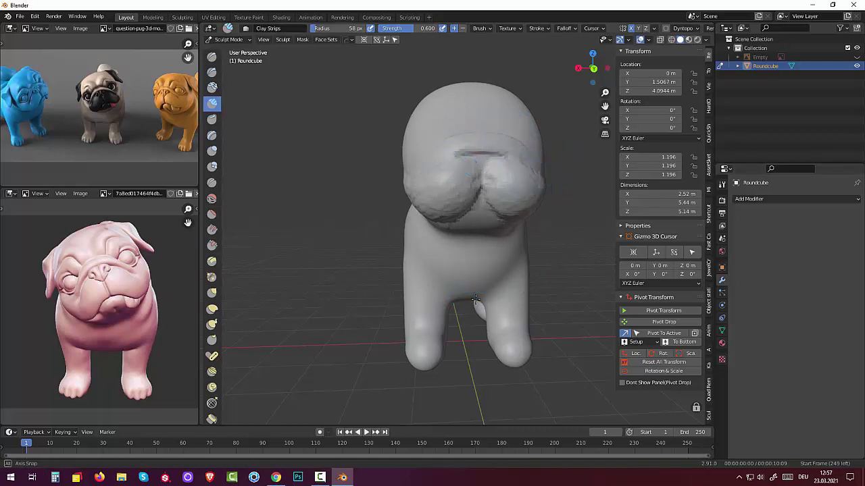
Carve a brow band above the muzzle, extending it to the left.
{"action": "middle_click_drag", "start_coordinate": [480, 300], "coordinate": [494, 301]}
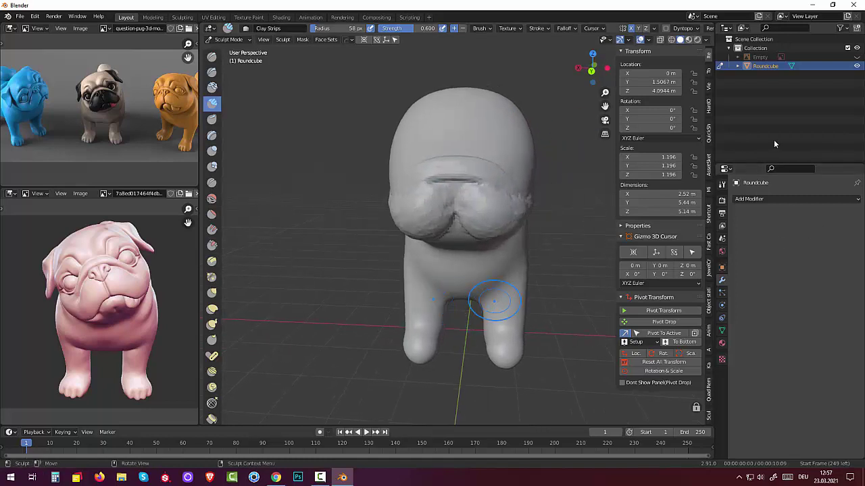
{"action": "mouse_move", "coordinate": [488, 149]}
{"action": "left_mouse_down"}
{"action": "mouse_move", "coordinate": [478, 157]}
{"action": "mouse_move", "coordinate": [488, 142]}
{"action": "left_mouse_up"}
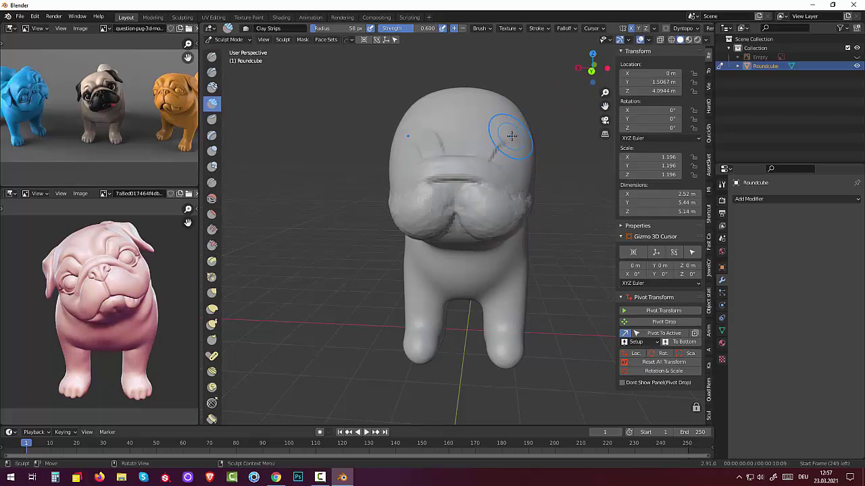
{"action": "mouse_move", "coordinate": [522, 140]}
{"action": "left_mouse_down"}
{"action": "mouse_move", "coordinate": [485, 144]}
{"action": "mouse_move", "coordinate": [498, 131]}
{"action": "mouse_move", "coordinate": [514, 136]}
{"action": "mouse_move", "coordinate": [464, 148]}
{"action": "mouse_move", "coordinate": [477, 126]}
{"action": "mouse_move", "coordinate": [500, 115]}
{"action": "mouse_move", "coordinate": [473, 119]}
{"action": "mouse_move", "coordinate": [469, 142]}
{"action": "mouse_move", "coordinate": [464, 133]}
{"action": "left_mouse_up"}
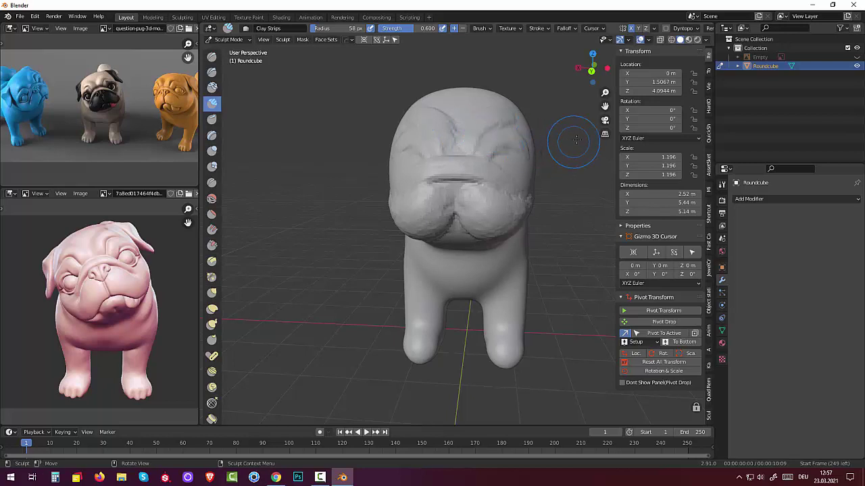
Sculpt stacked forehead wrinkles and add clay along the right cheek and neck.
{"action": "middle_click_drag", "start_coordinate": [599, 251], "coordinate": [560, 292]}
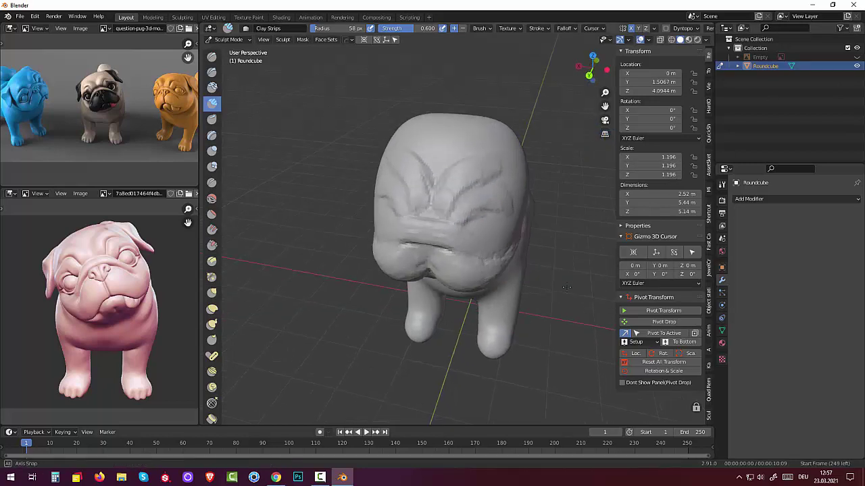
{"action": "mouse_move", "coordinate": [409, 225]}
{"action": "left_mouse_down"}
{"action": "mouse_move", "coordinate": [452, 196]}
{"action": "mouse_move", "coordinate": [498, 194]}
{"action": "left_mouse_up"}
{"action": "mouse_move", "coordinate": [440, 226]}
{"action": "left_mouse_down"}
{"action": "mouse_move", "coordinate": [435, 241]}
{"action": "mouse_move", "coordinate": [469, 226]}
{"action": "left_mouse_up"}
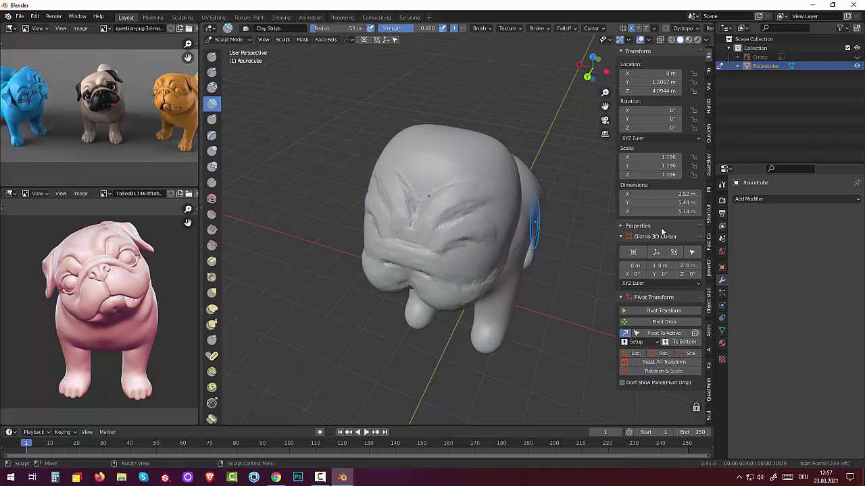
{"action": "middle_click_drag", "start_coordinate": [536, 263], "coordinate": [550, 227]}
{"action": "mouse_move", "coordinate": [527, 227]}
{"action": "left_mouse_down"}
{"action": "mouse_move", "coordinate": [502, 191]}
{"action": "mouse_move", "coordinate": [509, 208]}
{"action": "mouse_move", "coordinate": [488, 193]}
{"action": "left_mouse_up"}
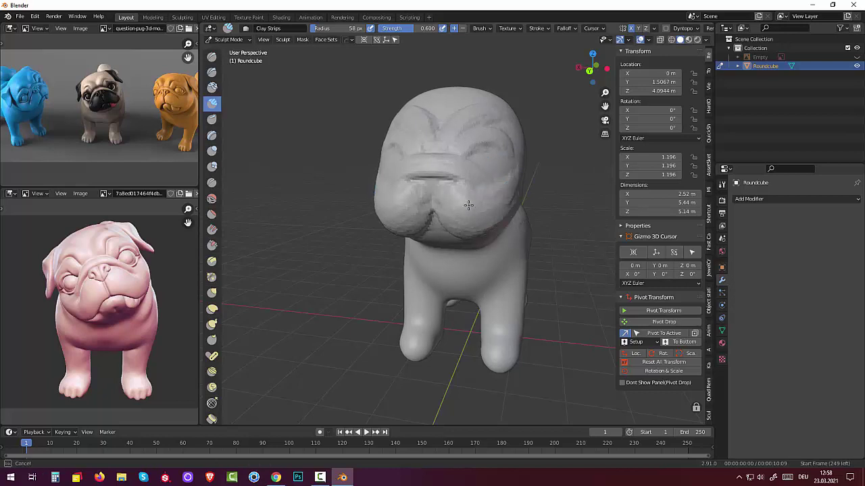
Sculpt folds into the left cheek and wrinkles across the upper head and right eye area.
{"action": "mouse_move", "coordinate": [469, 204]}
{"action": "left_mouse_down"}
{"action": "mouse_move", "coordinate": [408, 194]}
{"action": "mouse_move", "coordinate": [414, 194]}
{"action": "left_mouse_up"}
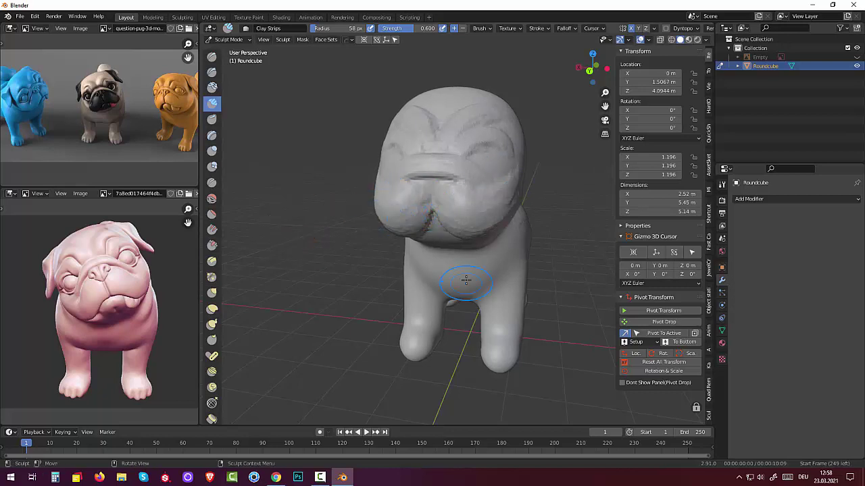
{"action": "middle_click_drag", "start_coordinate": [466, 280], "coordinate": [506, 284]}
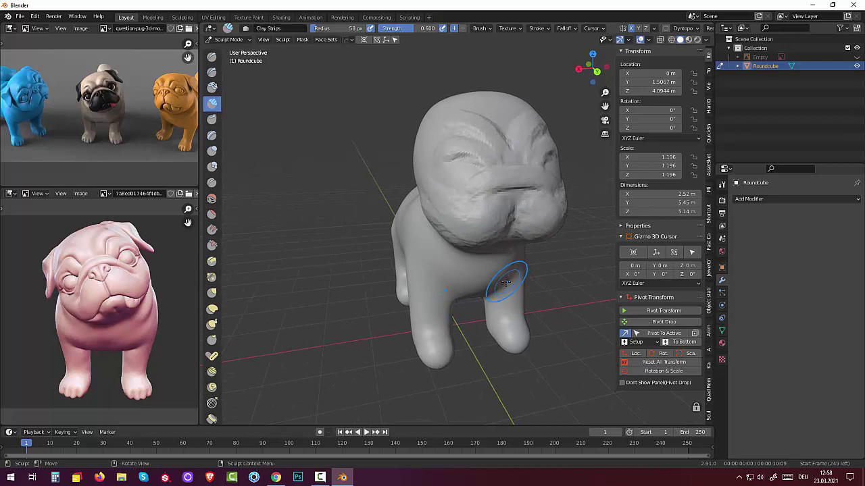
{"action": "mouse_move", "coordinate": [448, 145]}
{"action": "left_mouse_down"}
{"action": "mouse_move", "coordinate": [438, 158]}
{"action": "mouse_move", "coordinate": [451, 142]}
{"action": "mouse_move", "coordinate": [446, 147]}
{"action": "mouse_move", "coordinate": [473, 151]}
{"action": "mouse_move", "coordinate": [448, 141]}
{"action": "mouse_move", "coordinate": [442, 155]}
{"action": "left_mouse_up"}
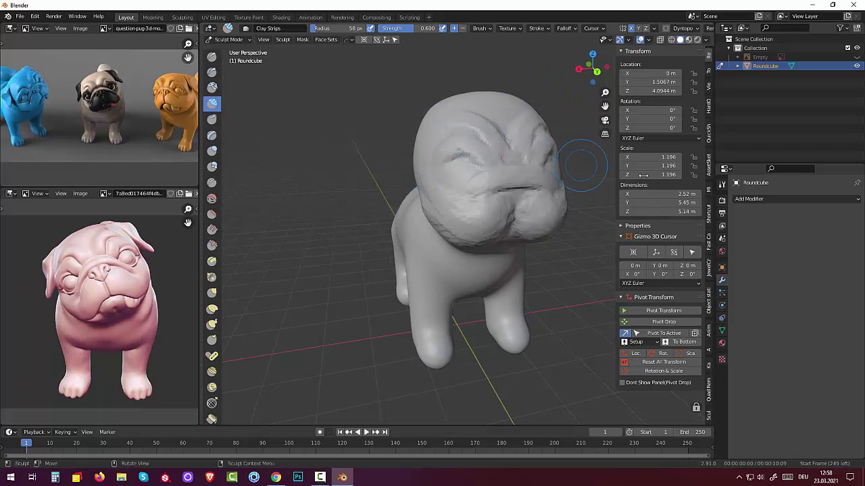
{"action": "middle_click_drag", "start_coordinate": [523, 206], "coordinate": [484, 222]}
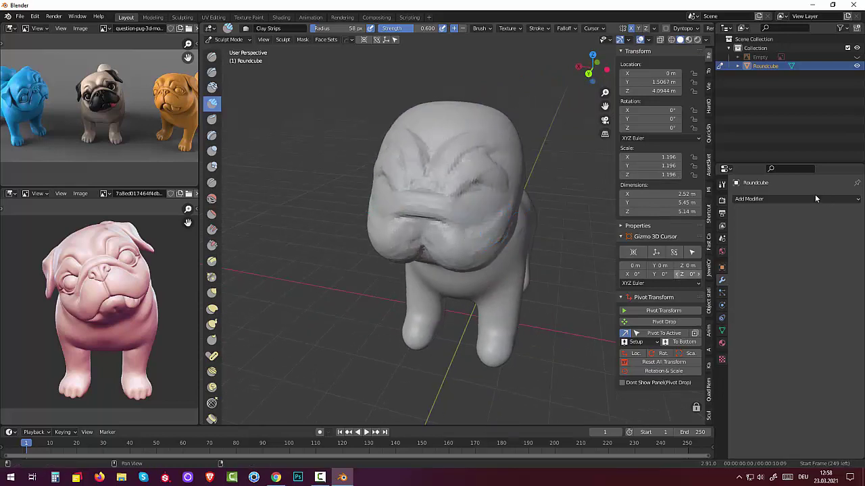
{"action": "mouse_move", "coordinate": [478, 188]}
{"action": "left_mouse_down"}
{"action": "mouse_move", "coordinate": [470, 204]}
{"action": "mouse_move", "coordinate": [464, 170]}
{"action": "mouse_move", "coordinate": [514, 138]}
{"action": "left_mouse_up"}
Start two box masks and cancel both without masking anything.
{"action": "key", "text": "b"}
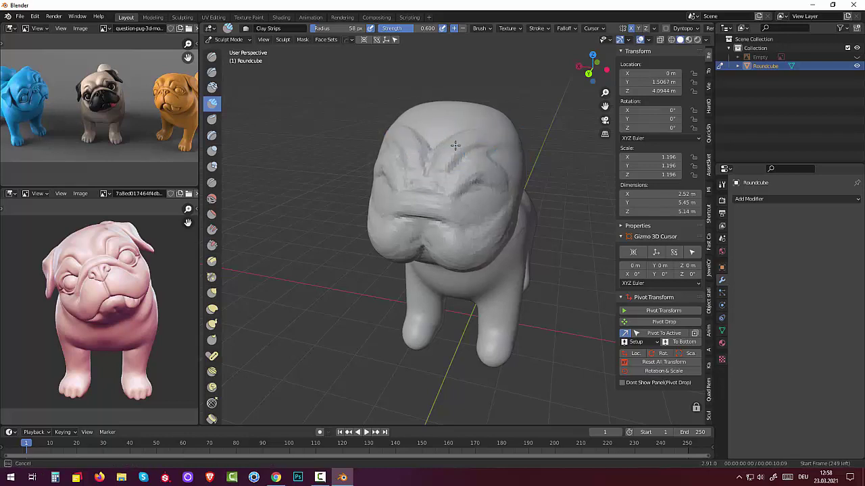
{"action": "key", "text": "Escape"}
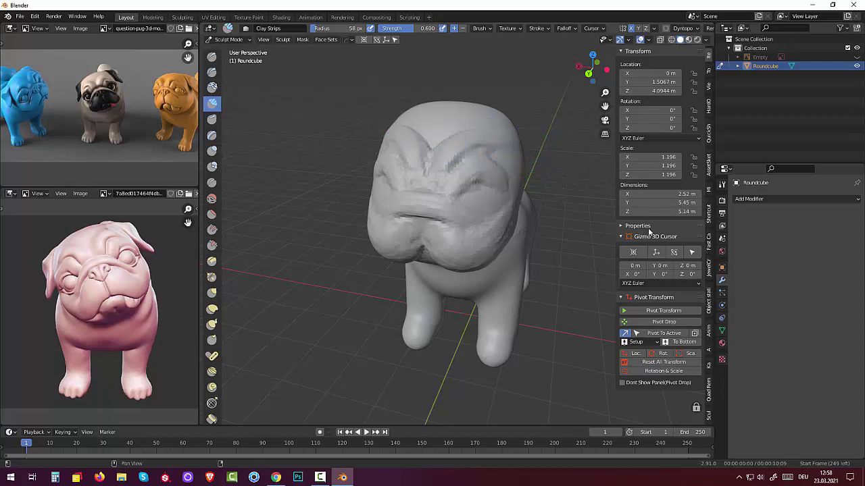
{"action": "key", "text": "b"}
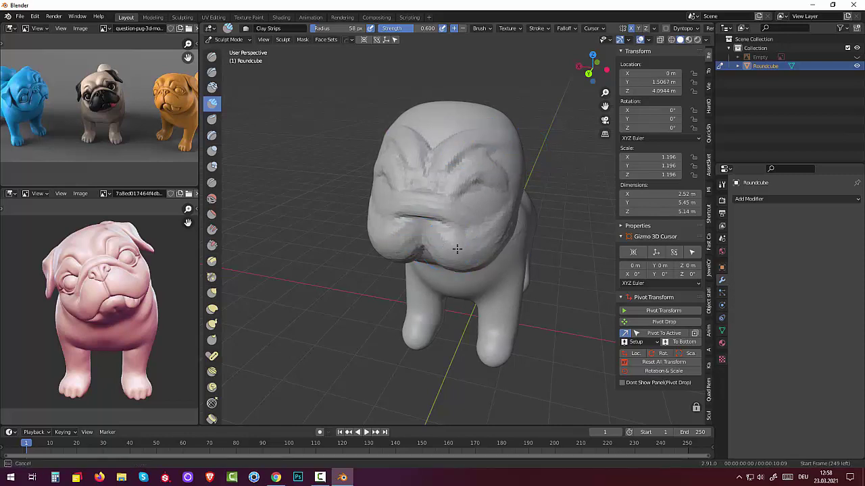
{"action": "key", "text": "Escape"}
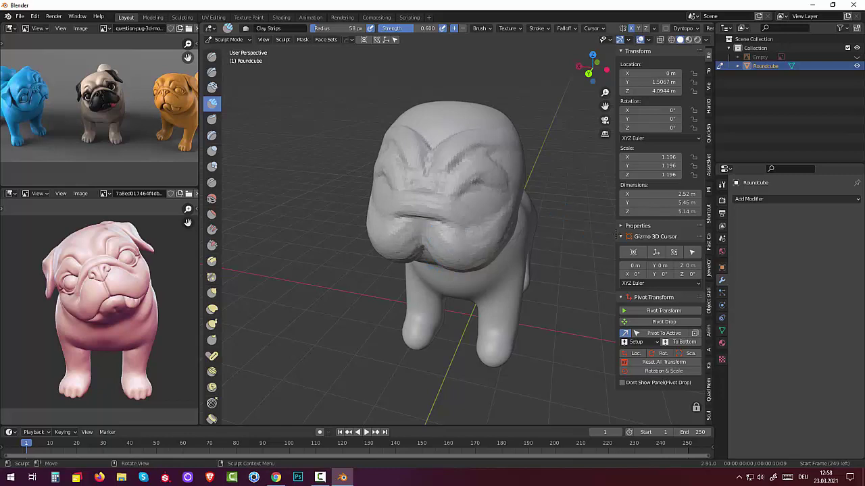
Deepen the groove between the eyes, reshape the left cheek, and build up the muzzle.
{"action": "mouse_move", "coordinate": [498, 386]}
{"action": "middle_mouse_down"}
{"action": "mouse_move", "coordinate": [527, 336]}
{"action": "mouse_move", "coordinate": [500, 340]}
{"action": "middle_mouse_up"}
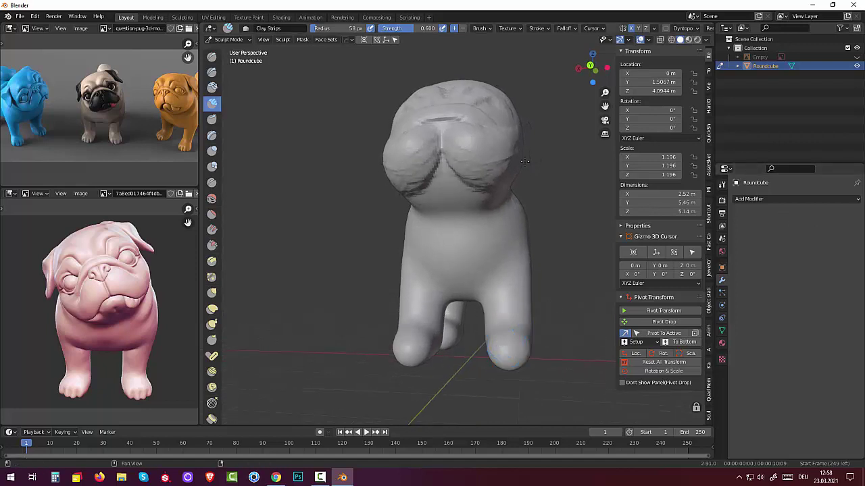
{"action": "left_click_drag", "start_coordinate": [444, 175], "coordinate": [447, 184]}
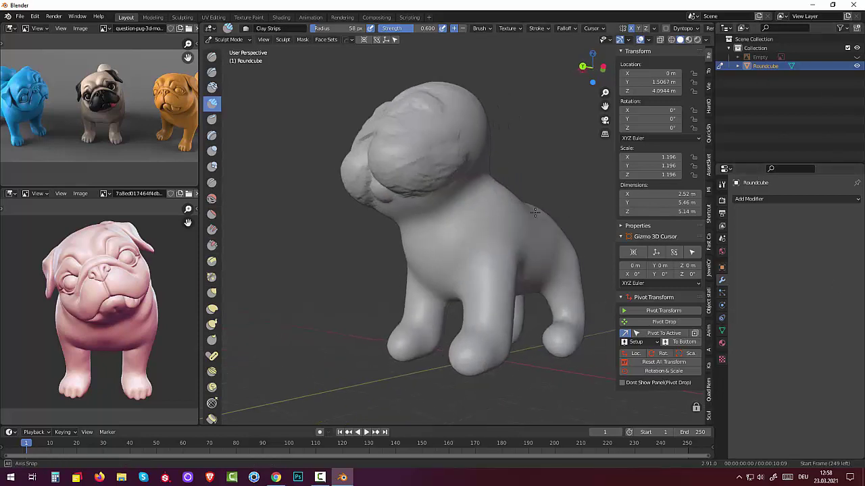
{"action": "middle_click_drag", "start_coordinate": [473, 223], "coordinate": [333, 215]}
{"action": "left_click_drag", "start_coordinate": [356, 185], "coordinate": [398, 214]}
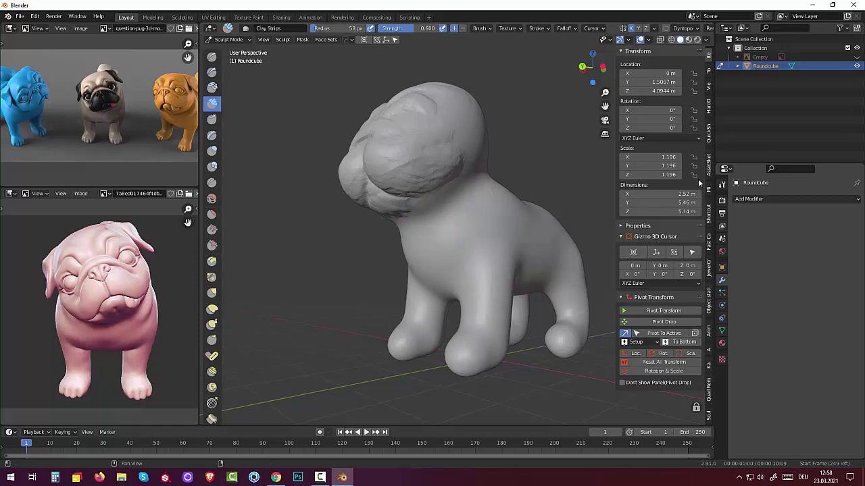
{"action": "mouse_move", "coordinate": [319, 88]}
{"action": "middle_mouse_down"}
{"action": "mouse_move", "coordinate": [389, 83]}
{"action": "mouse_move", "coordinate": [367, 97]}
{"action": "middle_mouse_up"}
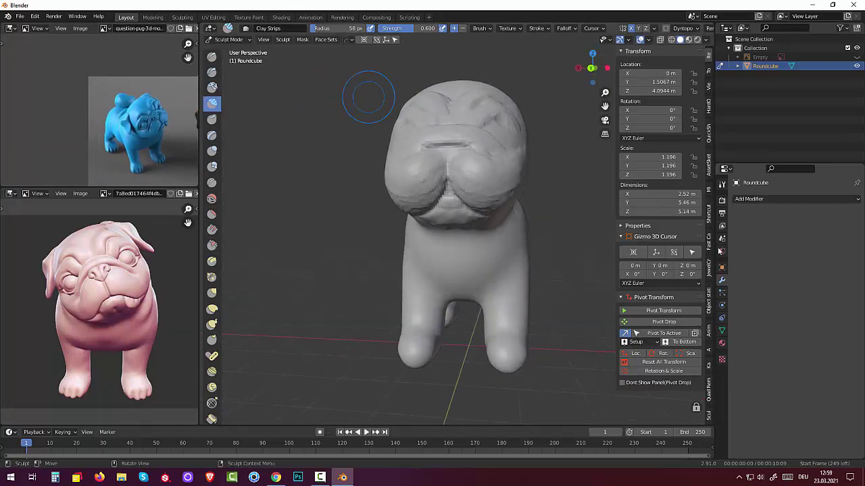
{"action": "left_click_drag", "start_coordinate": [462, 204], "coordinate": [455, 208]}
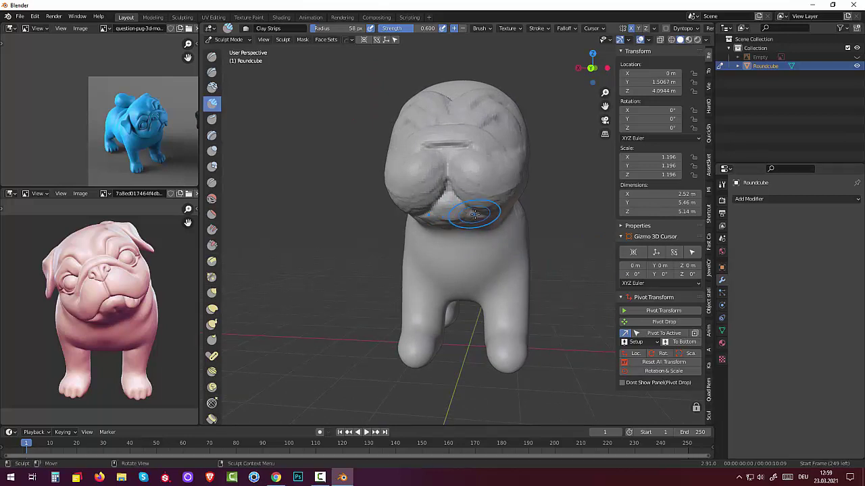
{"action": "mouse_move", "coordinate": [456, 215]}
{"action": "left_mouse_down"}
{"action": "mouse_move", "coordinate": [451, 199]}
{"action": "mouse_move", "coordinate": [455, 208]}
{"action": "left_mouse_up"}
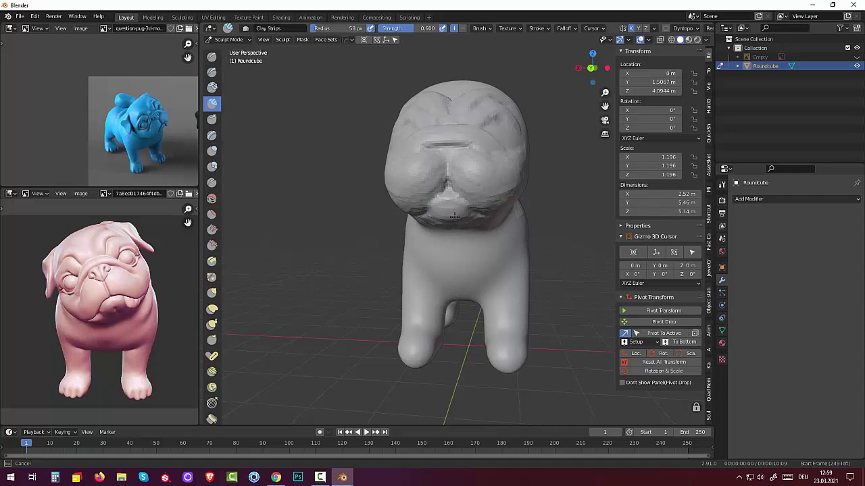
Add clay to the chin, muzzle and cheeks, and reshape the forehead and brow.
{"action": "mouse_move", "coordinate": [511, 67]}
{"action": "middle_mouse_down"}
{"action": "mouse_move", "coordinate": [339, 206]}
{"action": "mouse_move", "coordinate": [434, 265]}
{"action": "middle_mouse_up"}
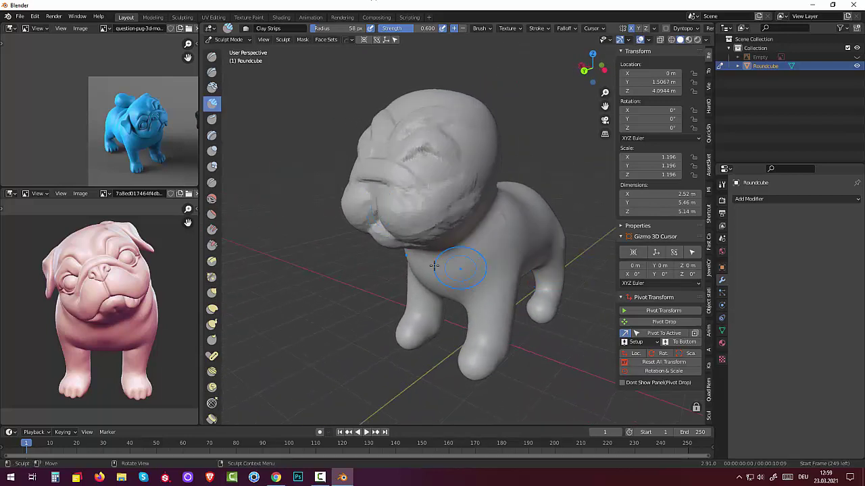
{"action": "mouse_move", "coordinate": [434, 265]}
{"action": "left_mouse_down"}
{"action": "mouse_move", "coordinate": [379, 236]}
{"action": "mouse_move", "coordinate": [407, 217]}
{"action": "left_mouse_up"}
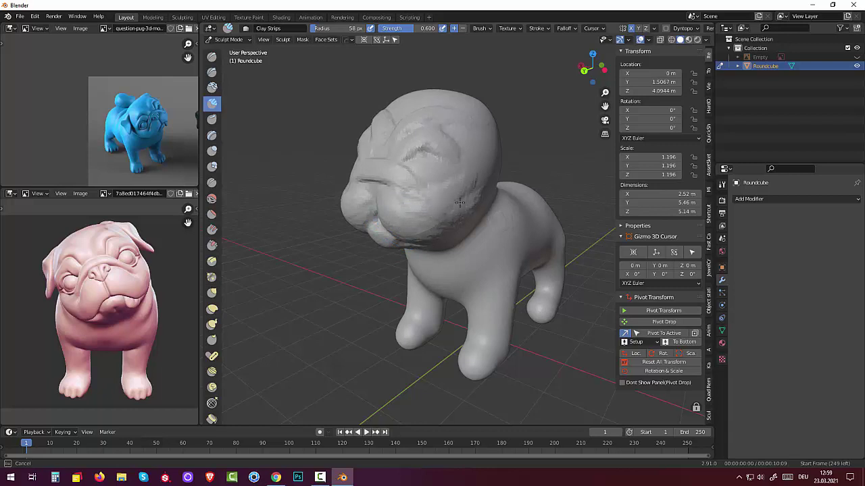
{"action": "left_click_drag", "start_coordinate": [460, 202], "coordinate": [469, 193]}
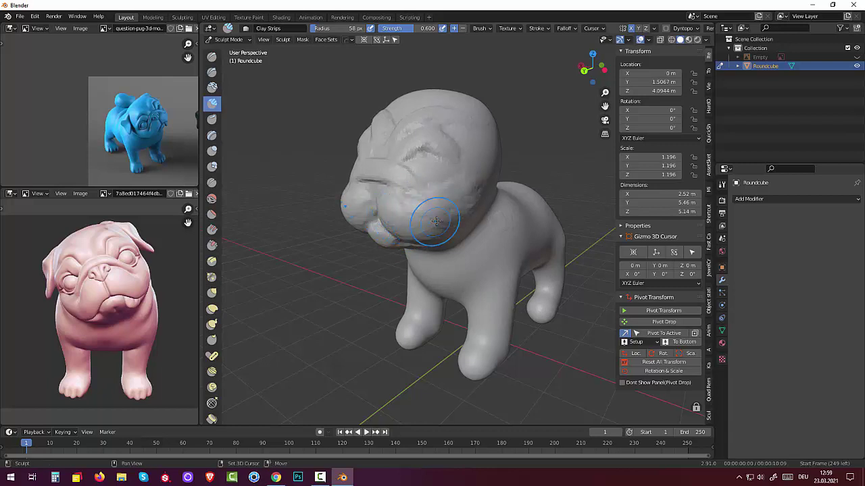
{"action": "left_click_drag", "start_coordinate": [444, 222], "coordinate": [463, 193]}
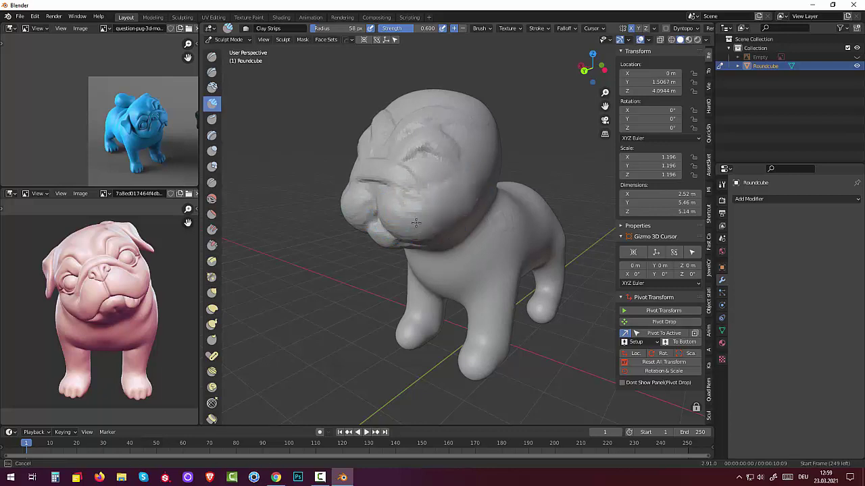
{"action": "mouse_move", "coordinate": [416, 223]}
{"action": "left_mouse_down"}
{"action": "mouse_move", "coordinate": [429, 193]}
{"action": "mouse_move", "coordinate": [376, 168]}
{"action": "left_mouse_up"}
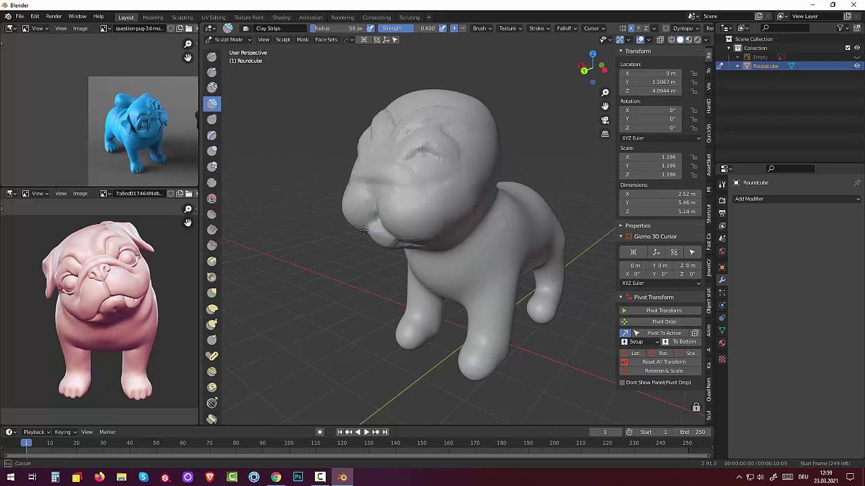
{"action": "mouse_move", "coordinate": [363, 231]}
{"action": "left_mouse_down"}
{"action": "mouse_move", "coordinate": [466, 123]}
{"action": "mouse_move", "coordinate": [367, 121]}
{"action": "mouse_move", "coordinate": [463, 170]}
{"action": "left_mouse_up"}
{"action": "mouse_move", "coordinate": [463, 170]}
{"action": "middle_mouse_down"}
{"action": "mouse_move", "coordinate": [479, 101]}
{"action": "mouse_move", "coordinate": [451, 179]}
{"action": "mouse_move", "coordinate": [484, 184]}
{"action": "mouse_move", "coordinate": [475, 184]}
{"action": "middle_mouse_up"}
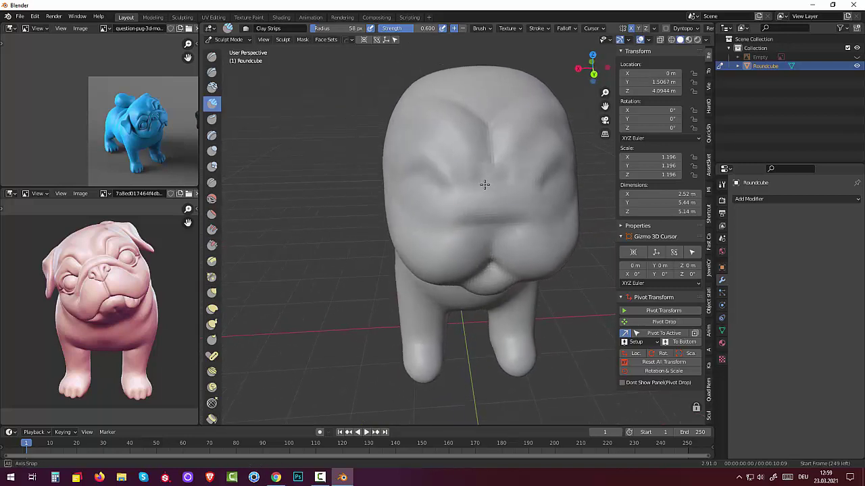
Add clay across the mid-face and brow, deepen the chin crease, and reshape the left cheek.
{"action": "left_click_drag", "start_coordinate": [505, 213], "coordinate": [516, 267]}
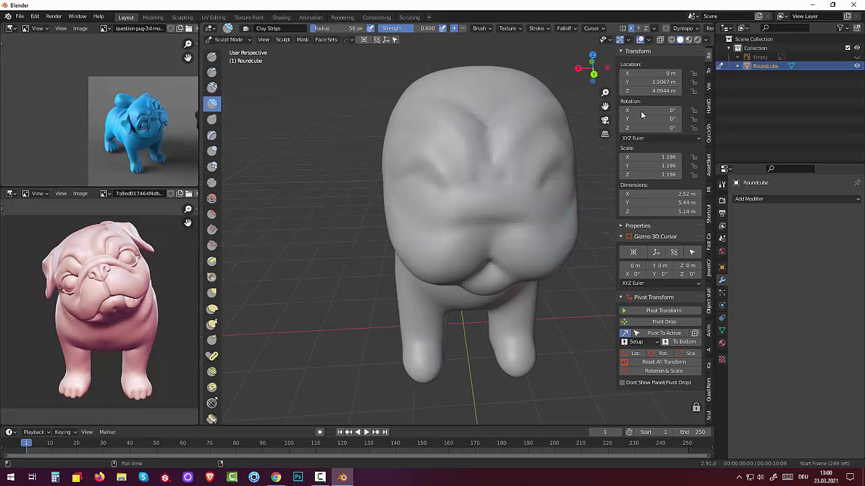
{"action": "mouse_move", "coordinate": [531, 203]}
{"action": "middle_mouse_down"}
{"action": "mouse_move", "coordinate": [515, 219]}
{"action": "mouse_move", "coordinate": [463, 229]}
{"action": "middle_mouse_up"}
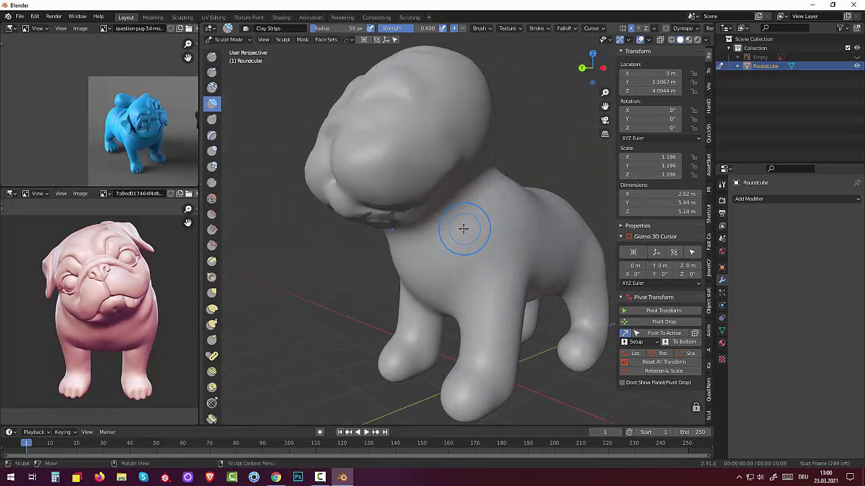
{"action": "mouse_move", "coordinate": [380, 210]}
{"action": "left_mouse_down"}
{"action": "mouse_move", "coordinate": [357, 218]}
{"action": "mouse_move", "coordinate": [411, 208]}
{"action": "mouse_move", "coordinate": [403, 224]}
{"action": "left_mouse_up"}
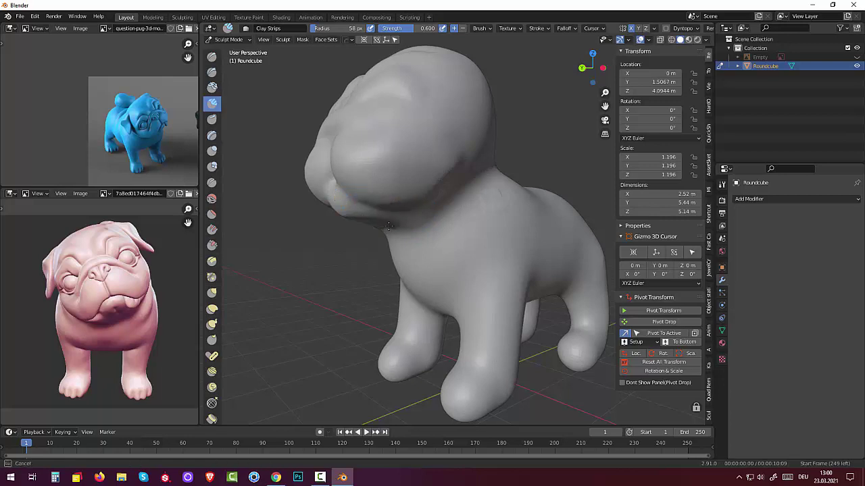
{"action": "mouse_move", "coordinate": [331, 180]}
{"action": "left_mouse_down"}
{"action": "mouse_move", "coordinate": [371, 136]}
{"action": "mouse_move", "coordinate": [408, 176]}
{"action": "mouse_move", "coordinate": [352, 178]}
{"action": "left_mouse_up"}
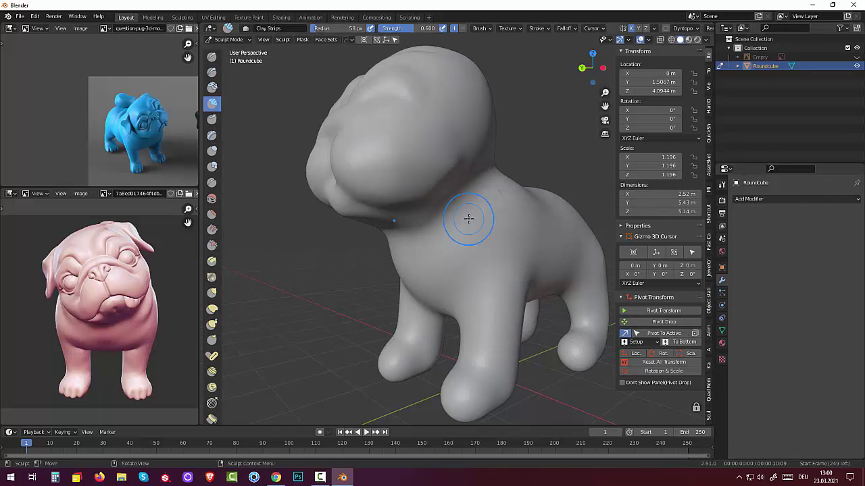
Undo three stray strokes, face the pug head-on, add a small head stroke, and open Save.
{"action": "middle_click_drag", "start_coordinate": [469, 218], "coordinate": [507, 231]}
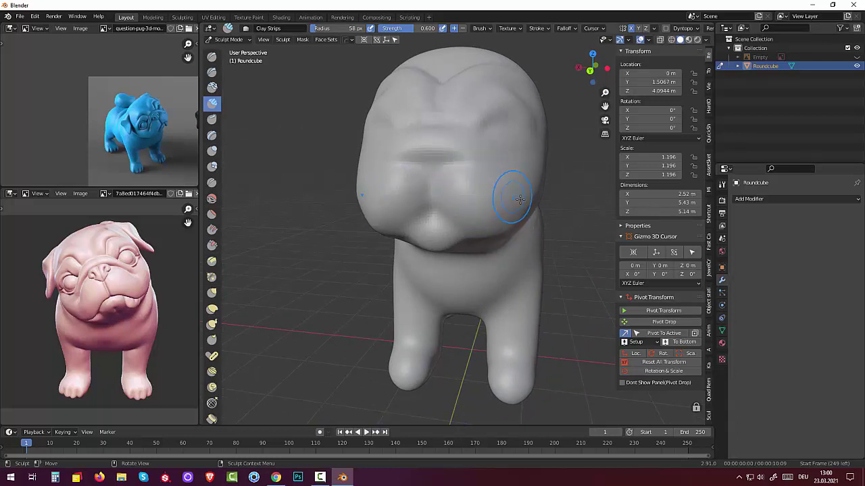
{"action": "middle_click_drag", "start_coordinate": [553, 249], "coordinate": [538, 264]}
{"action": "key", "text": "ctrl+z"}
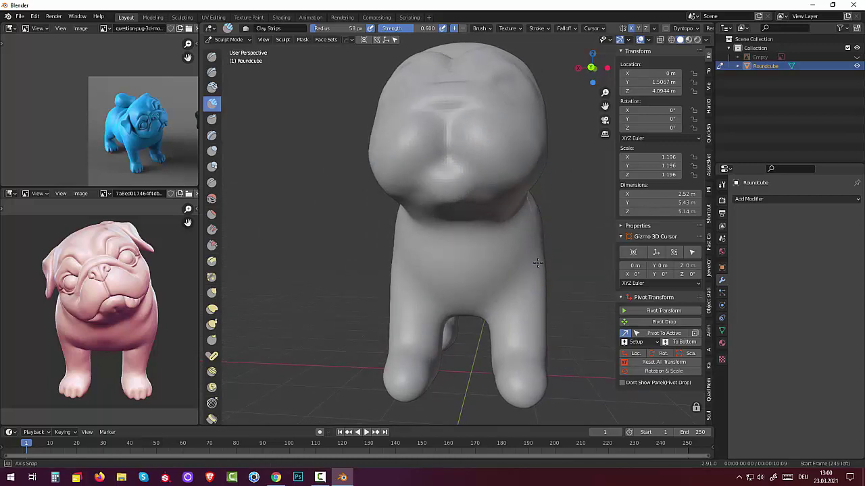
{"action": "key", "text": "ctrl+z"}
{"action": "key", "text": "ctrl+z"}
{"action": "middle_click_drag", "start_coordinate": [482, 251], "coordinate": [495, 265]}
{"action": "key", "text": "ctrl+z"}
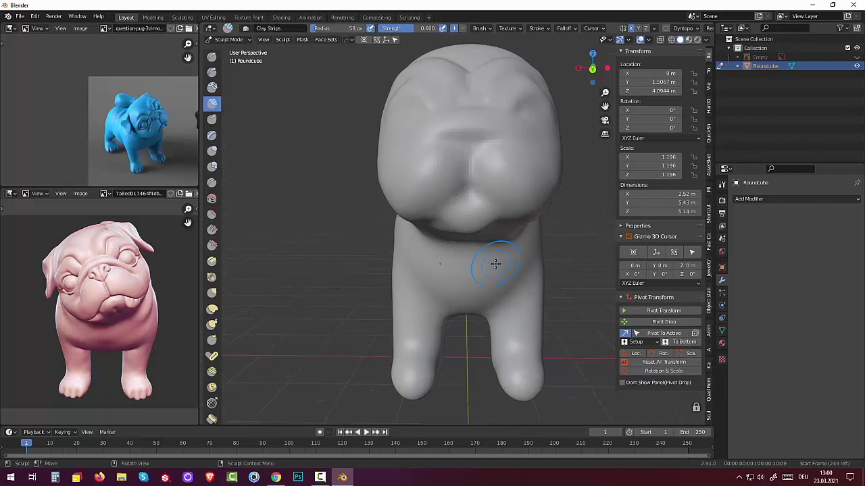
{"action": "scroll", "coordinate": [495, 264], "scroll_direction": "down", "scroll_amount": 1}
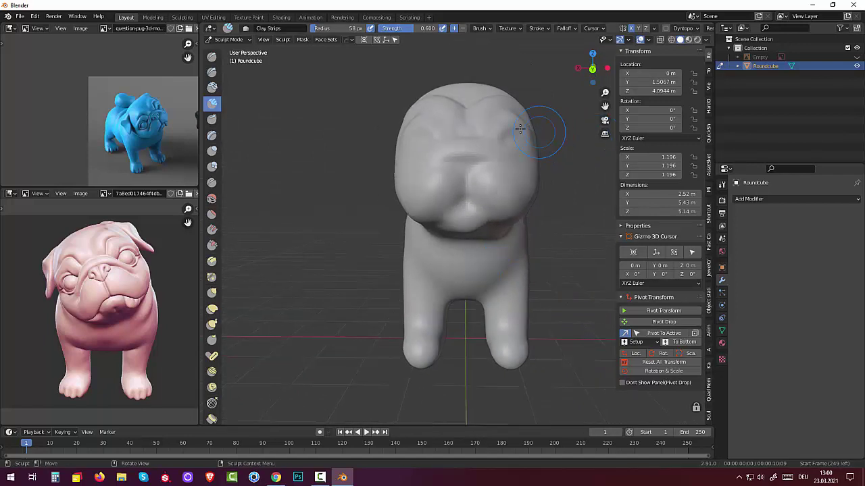
{"action": "left_click_drag", "start_coordinate": [521, 125], "coordinate": [529, 130]}
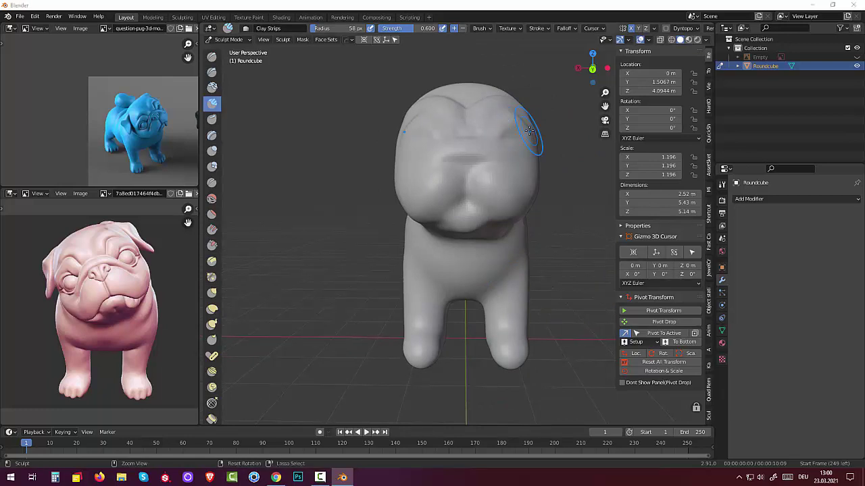
{"action": "key", "text": "ctrl+s"}
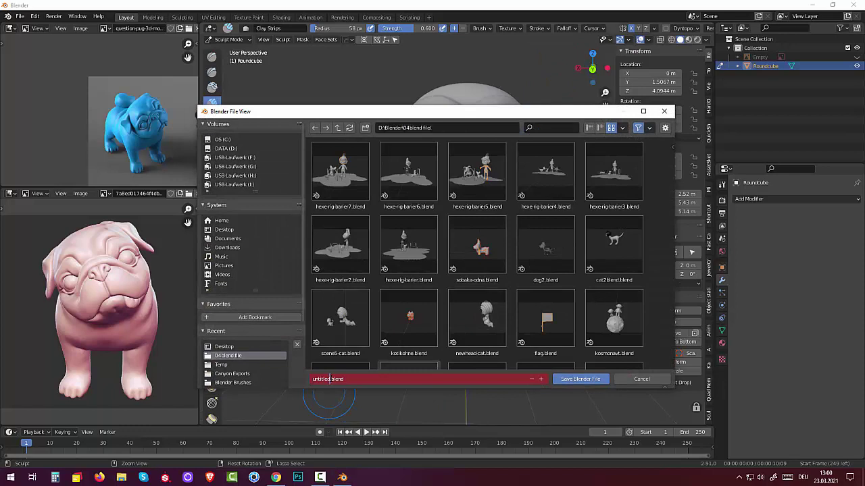
Replace the 'untitled' file name with 'mops' and save it as mops.blend.
{"action": "left_click_drag", "start_coordinate": [329, 379], "coordinate": [294, 382]}
{"action": "type", "text": "mops"}
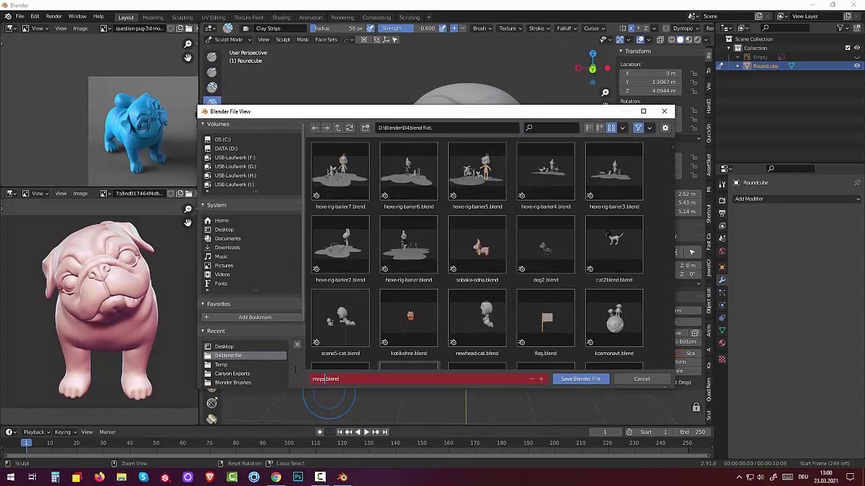
{"action": "key", "text": "Return"}
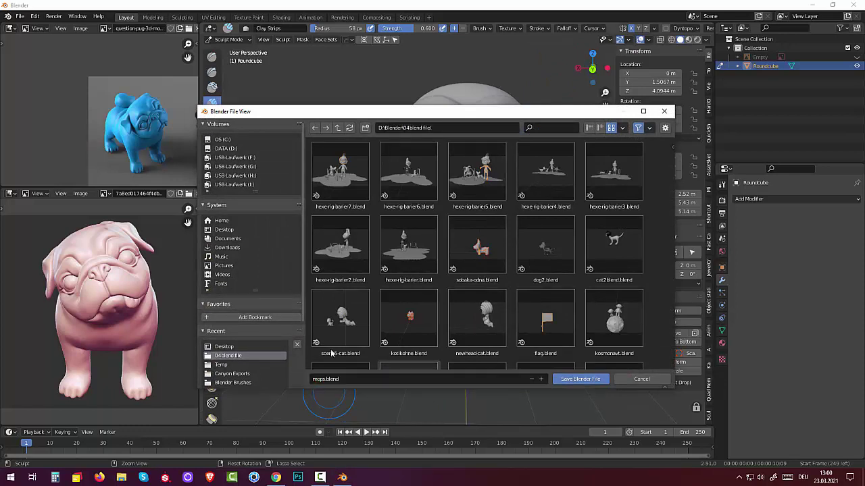
{"action": "left_click", "coordinate": [576, 379]}
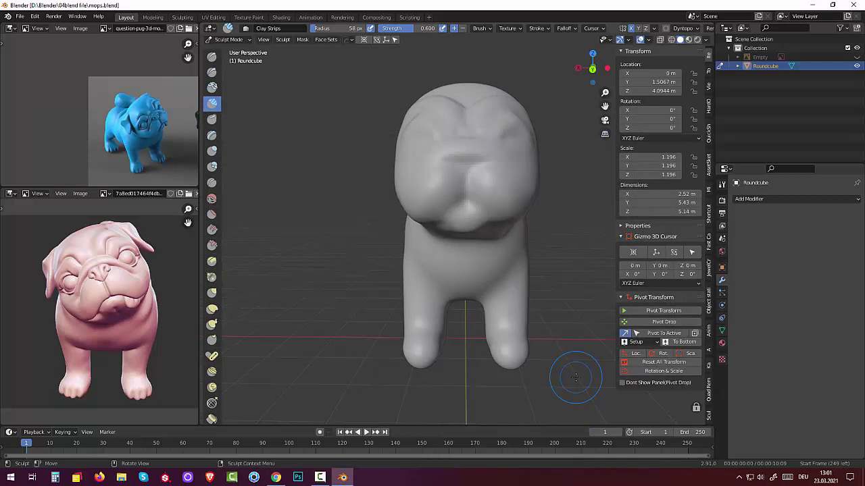
Select the Draw brush and set its radius to 11 px.
{"action": "middle_click_drag", "start_coordinate": [573, 255], "coordinate": [551, 255]}
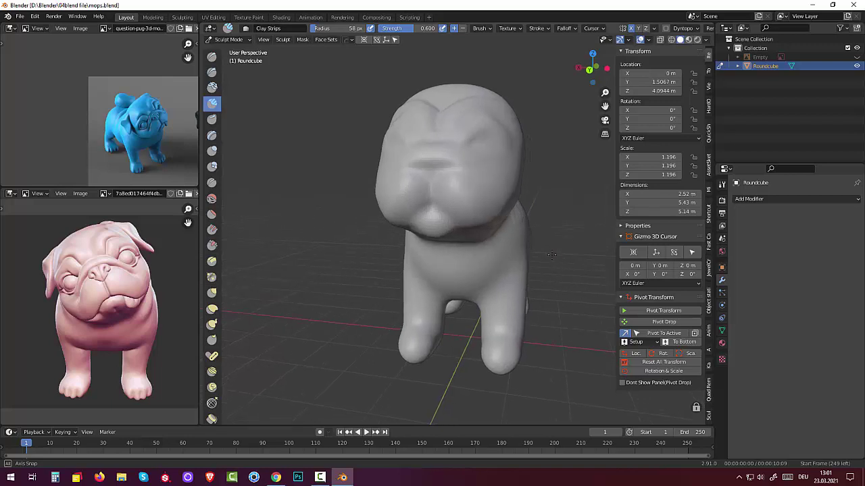
{"action": "left_click", "coordinate": [212, 58]}
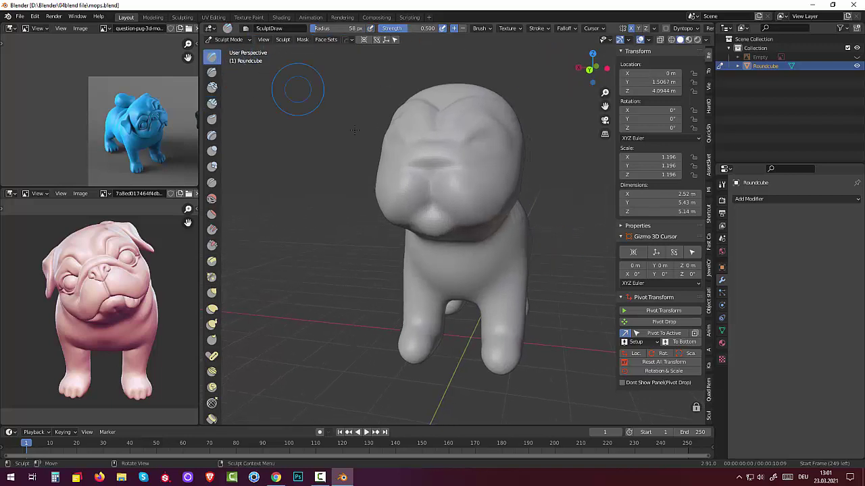
{"action": "key", "text": "f"}
{"action": "left_click", "coordinate": [424, 209]}
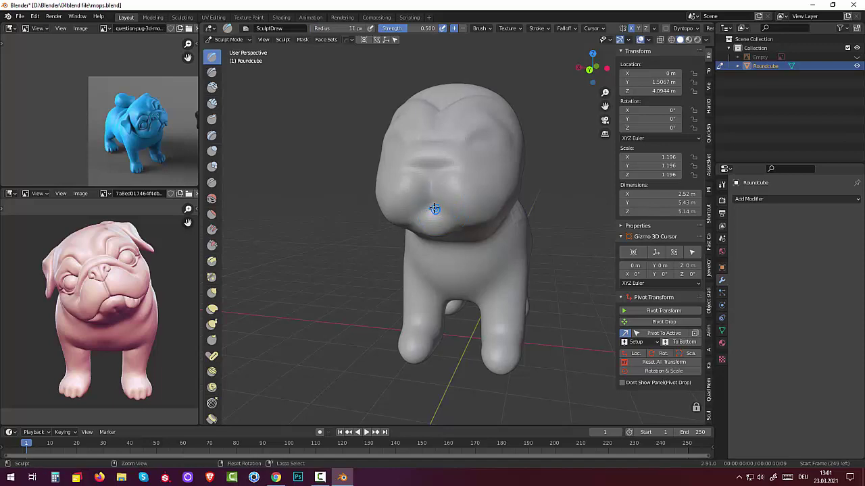
Carve a mouth crease under and along the muzzle, plus a fold across the face.
{"action": "left_click_drag", "start_coordinate": [398, 220], "coordinate": [468, 223], "text": "ctrl"}
{"action": "mouse_move", "coordinate": [433, 208]}
{"action": "left_mouse_down", "text": "ctrl"}
{"action": "mouse_move", "coordinate": [477, 223]}
{"action": "mouse_move", "coordinate": [497, 219]}
{"action": "left_mouse_up", "text": "ctrl"}
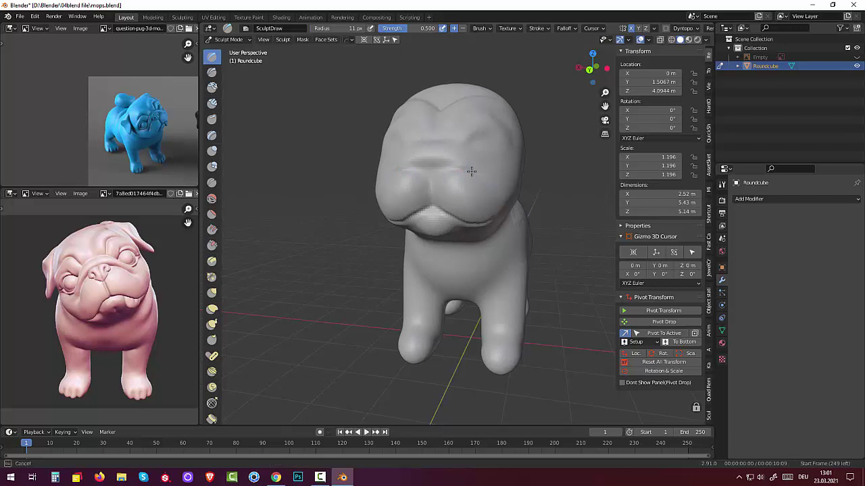
{"action": "mouse_move", "coordinate": [475, 175]}
{"action": "left_mouse_down"}
{"action": "mouse_move", "coordinate": [492, 189]}
{"action": "mouse_move", "coordinate": [459, 171]}
{"action": "mouse_move", "coordinate": [486, 183]}
{"action": "left_mouse_up"}
Etch and soften wrinkles across the brow, then define the fold around the mouth and chin.
{"action": "left_click_drag", "start_coordinate": [467, 113], "coordinate": [505, 121]}
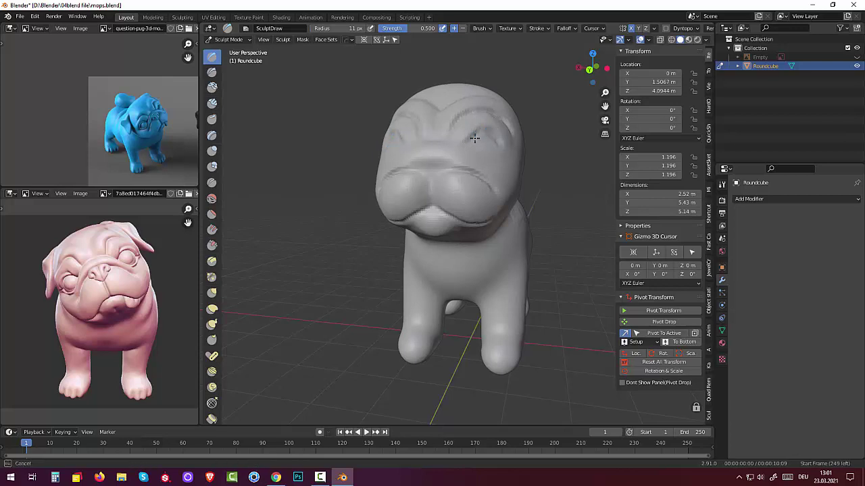
{"action": "left_click_drag", "start_coordinate": [475, 137], "coordinate": [477, 135]}
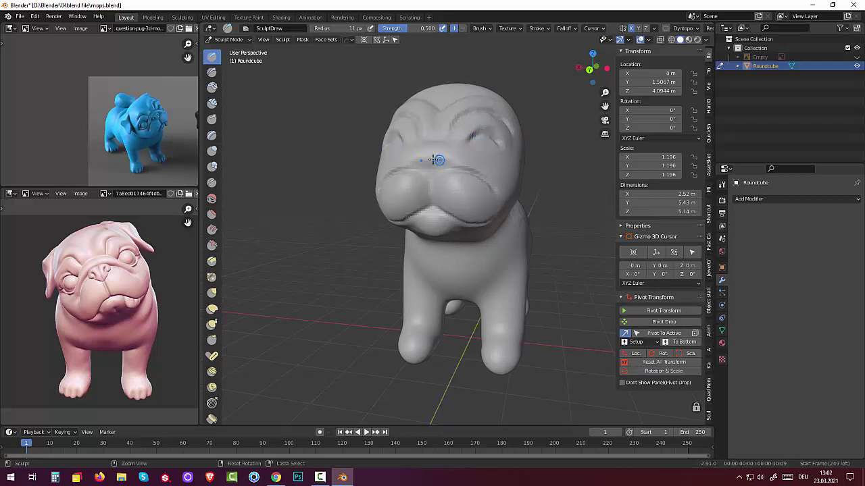
{"action": "mouse_move", "coordinate": [397, 144]}
{"action": "left_mouse_down"}
{"action": "mouse_move", "coordinate": [434, 141]}
{"action": "mouse_move", "coordinate": [494, 156]}
{"action": "mouse_move", "coordinate": [450, 141]}
{"action": "mouse_move", "coordinate": [405, 145]}
{"action": "mouse_move", "coordinate": [482, 155]}
{"action": "left_mouse_up"}
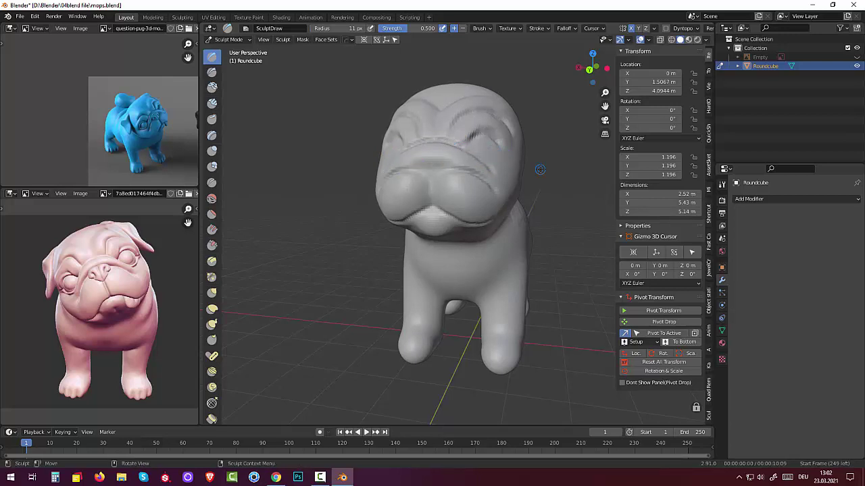
{"action": "mouse_move", "coordinate": [541, 173]}
{"action": "middle_mouse_down"}
{"action": "mouse_move", "coordinate": [597, 200]}
{"action": "mouse_move", "coordinate": [564, 206]}
{"action": "middle_mouse_up"}
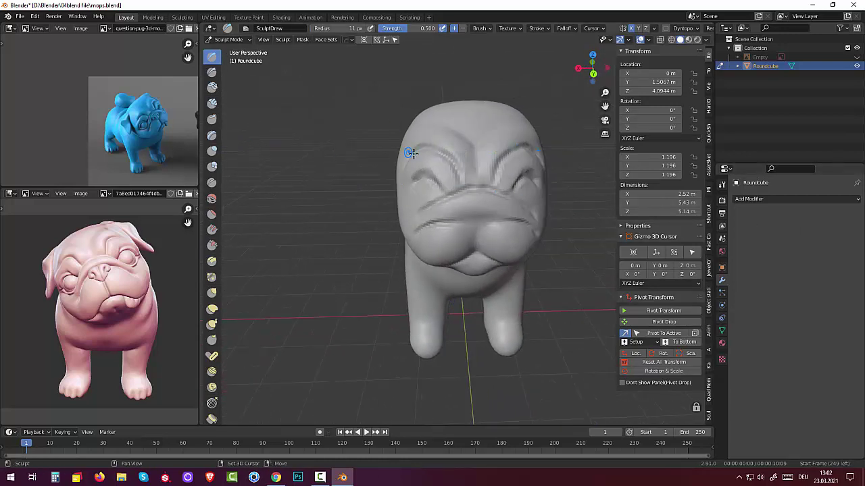
{"action": "mouse_move", "coordinate": [411, 153]}
{"action": "left_mouse_down", "text": "shift"}
{"action": "mouse_move", "coordinate": [453, 157]}
{"action": "mouse_move", "coordinate": [435, 186]}
{"action": "mouse_move", "coordinate": [422, 167]}
{"action": "mouse_move", "coordinate": [419, 215]}
{"action": "mouse_move", "coordinate": [444, 200]}
{"action": "mouse_move", "coordinate": [496, 196]}
{"action": "mouse_move", "coordinate": [486, 170]}
{"action": "mouse_move", "coordinate": [477, 176]}
{"action": "left_mouse_up", "text": "shift"}
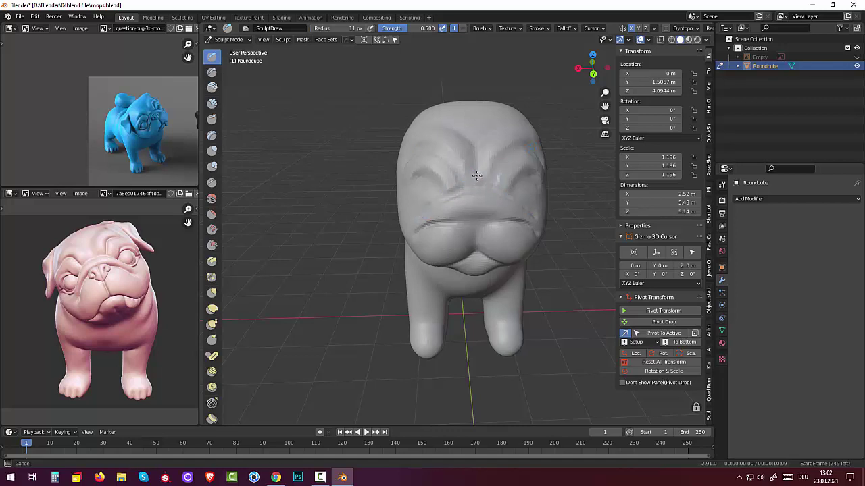
{"action": "mouse_move", "coordinate": [479, 142]}
{"action": "left_mouse_down", "text": "shift"}
{"action": "mouse_move", "coordinate": [487, 174]}
{"action": "mouse_move", "coordinate": [529, 147]}
{"action": "mouse_move", "coordinate": [520, 159]}
{"action": "mouse_move", "coordinate": [543, 165]}
{"action": "mouse_move", "coordinate": [496, 169]}
{"action": "mouse_move", "coordinate": [486, 185]}
{"action": "mouse_move", "coordinate": [513, 202]}
{"action": "mouse_move", "coordinate": [476, 198]}
{"action": "mouse_move", "coordinate": [426, 210]}
{"action": "mouse_move", "coordinate": [463, 194]}
{"action": "left_mouse_up", "text": "shift"}
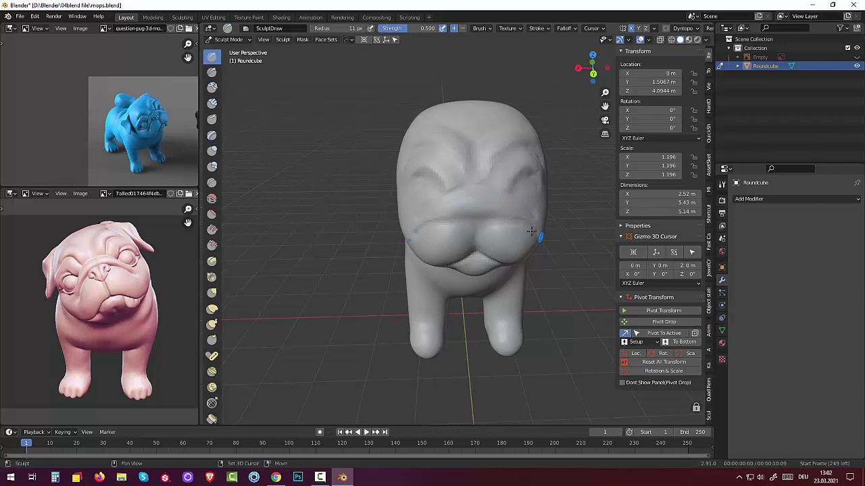
{"action": "mouse_move", "coordinate": [480, 266]}
{"action": "left_mouse_down"}
{"action": "mouse_move", "coordinate": [475, 254]}
{"action": "mouse_move", "coordinate": [507, 264]}
{"action": "mouse_move", "coordinate": [537, 251]}
{"action": "left_mouse_up"}
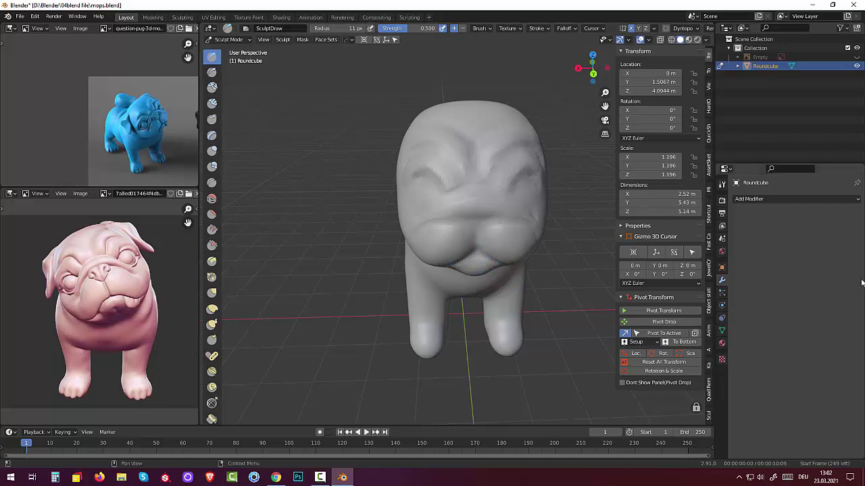
{"action": "middle_click_drag", "start_coordinate": [569, 296], "coordinate": [532, 284]}
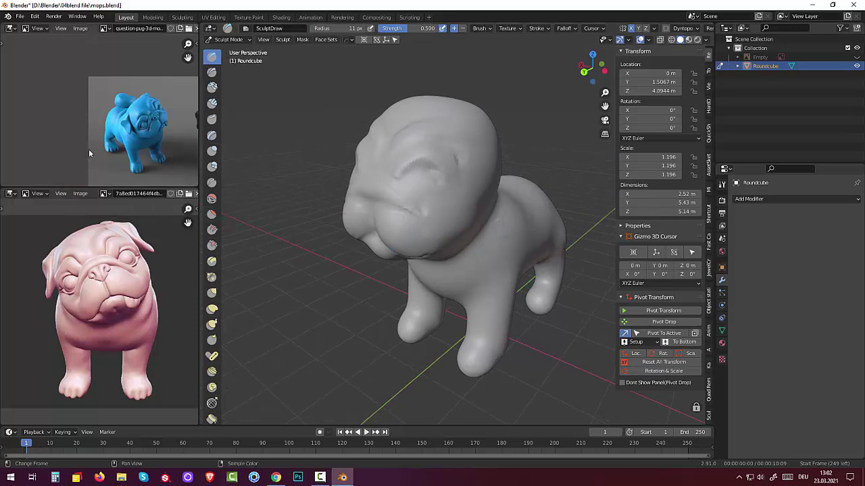
Smooth the pug's face surface and its cheek and mouth folds with the Smooth brush.
{"action": "left_click", "coordinate": [211, 199]}
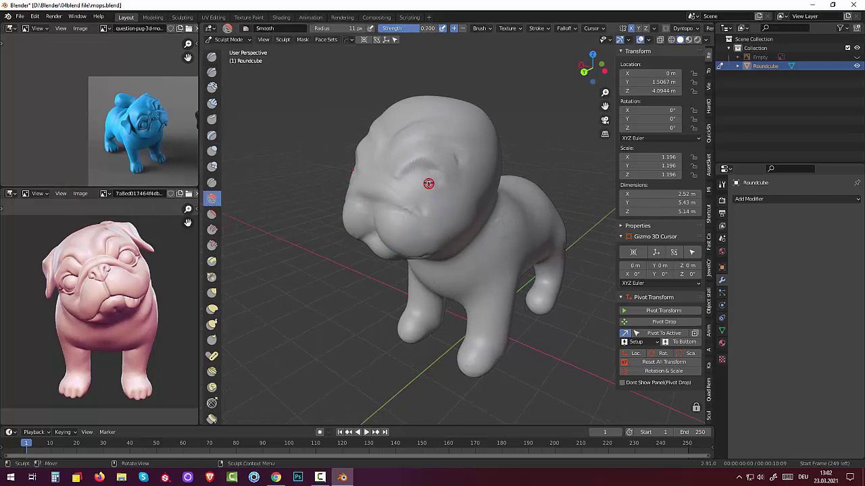
{"action": "left_click_drag", "start_coordinate": [434, 183], "coordinate": [430, 174]}
{"action": "mouse_move", "coordinate": [531, 238]}
{"action": "middle_mouse_down"}
{"action": "mouse_move", "coordinate": [518, 261]}
{"action": "mouse_move", "coordinate": [489, 231]}
{"action": "mouse_move", "coordinate": [468, 230]}
{"action": "mouse_move", "coordinate": [515, 223]}
{"action": "mouse_move", "coordinate": [490, 233]}
{"action": "mouse_move", "coordinate": [499, 244]}
{"action": "mouse_move", "coordinate": [556, 232]}
{"action": "middle_mouse_up"}
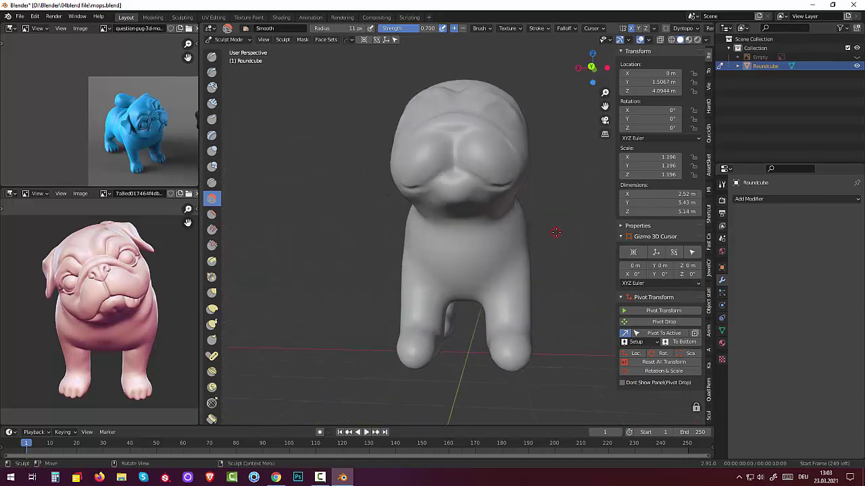
{"action": "mouse_move", "coordinate": [498, 193]}
{"action": "left_mouse_down"}
{"action": "mouse_move", "coordinate": [511, 185]}
{"action": "mouse_move", "coordinate": [501, 189]}
{"action": "left_mouse_up"}
{"action": "middle_click_drag", "start_coordinate": [430, 161], "coordinate": [446, 233]}
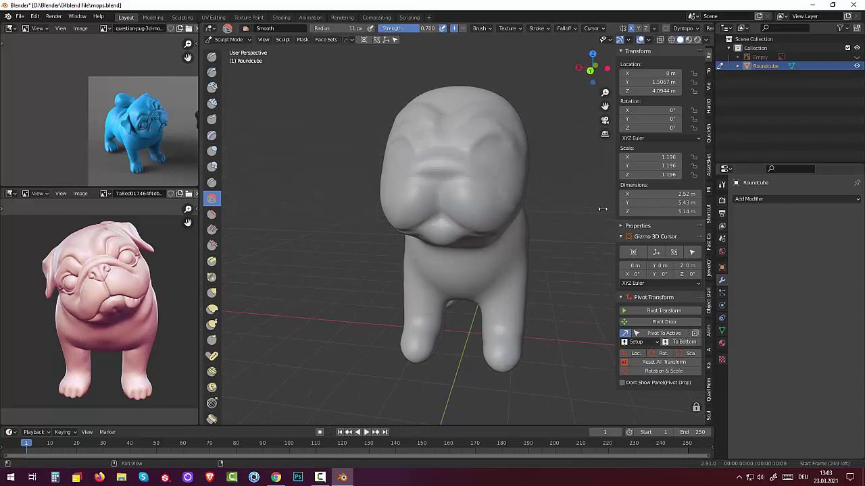
{"action": "left_click", "coordinate": [212, 87]}
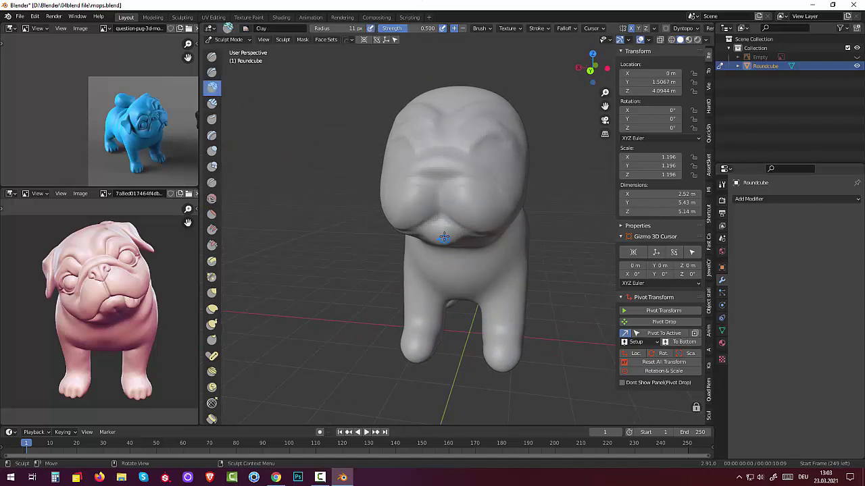
Use Clay Strips at 32 px radius to build up clay under the mouth and neck.
{"action": "left_click_drag", "start_coordinate": [443, 237], "coordinate": [448, 236]}
{"action": "left_click", "coordinate": [212, 103]}
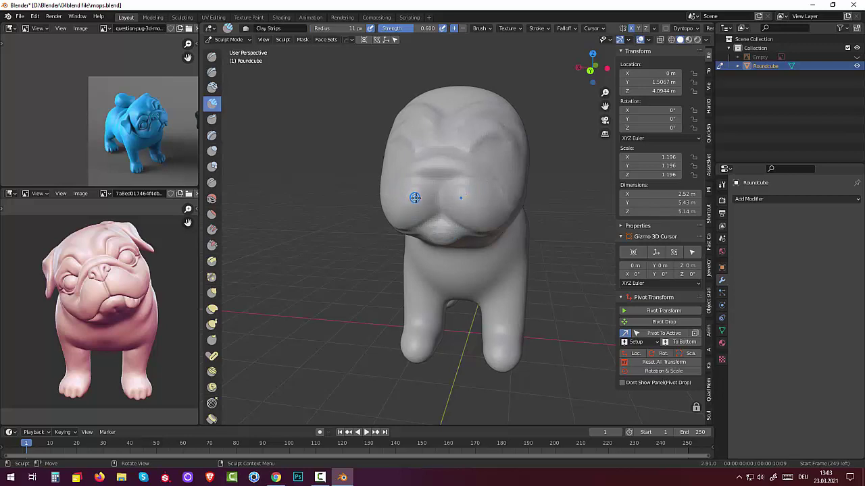
{"action": "key", "text": "f"}
{"action": "left_click", "coordinate": [434, 223]}
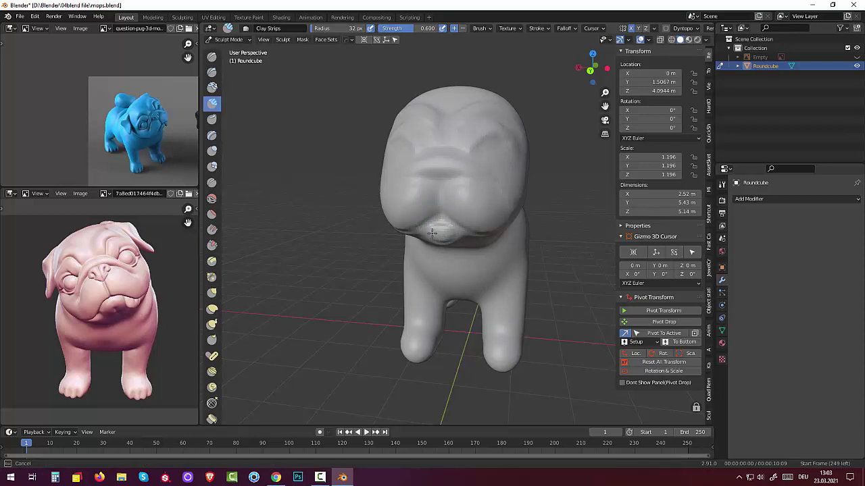
{"action": "mouse_move", "coordinate": [445, 232]}
{"action": "left_mouse_down"}
{"action": "mouse_move", "coordinate": [452, 233]}
{"action": "mouse_move", "coordinate": [448, 228]}
{"action": "left_mouse_up"}
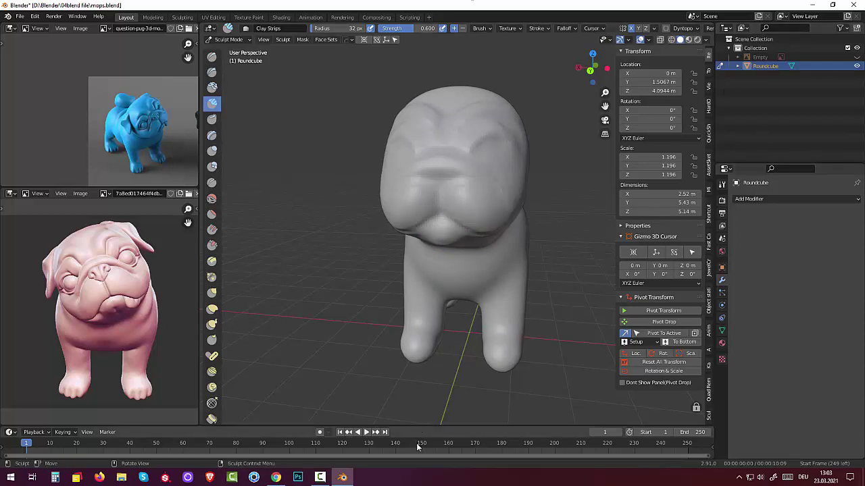
{"action": "mouse_move", "coordinate": [392, 290]}
{"action": "middle_mouse_down"}
{"action": "mouse_move", "coordinate": [432, 286]}
{"action": "mouse_move", "coordinate": [418, 289]}
{"action": "middle_mouse_up"}
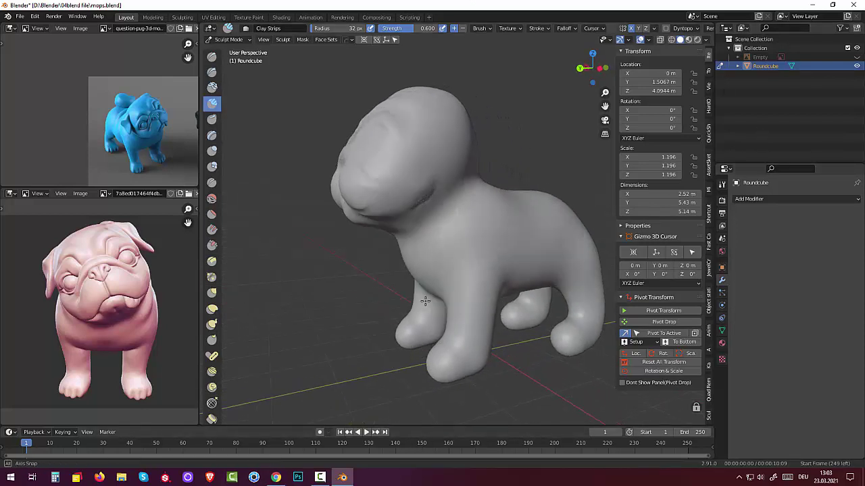
Pull the mouth area into shape with the Grab brush, undoing a pulled-down nose bump.
{"action": "left_click", "coordinate": [212, 292]}
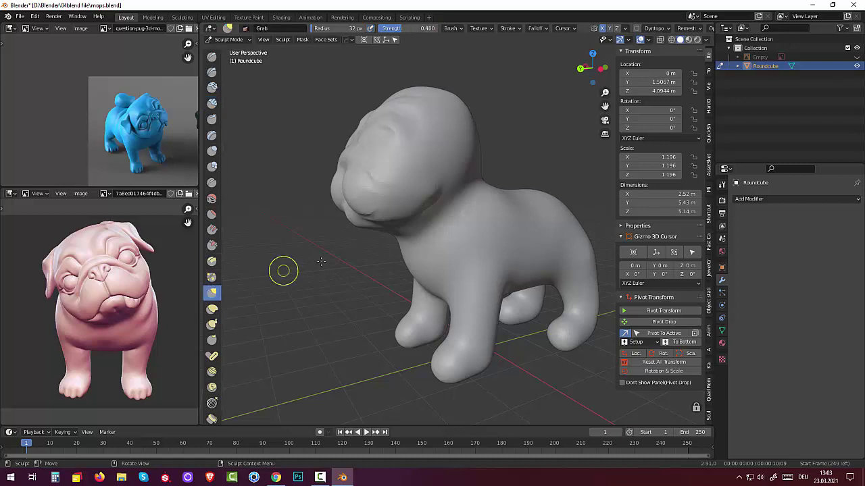
{"action": "mouse_move", "coordinate": [350, 225]}
{"action": "left_mouse_down"}
{"action": "mouse_move", "coordinate": [355, 220]}
{"action": "mouse_move", "coordinate": [353, 228]}
{"action": "left_mouse_up"}
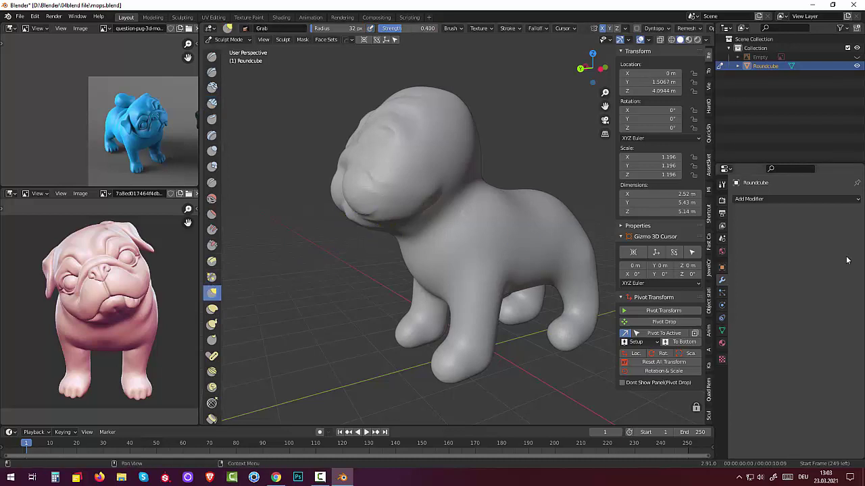
{"action": "left_click_drag", "start_coordinate": [352, 224], "coordinate": [379, 216]}
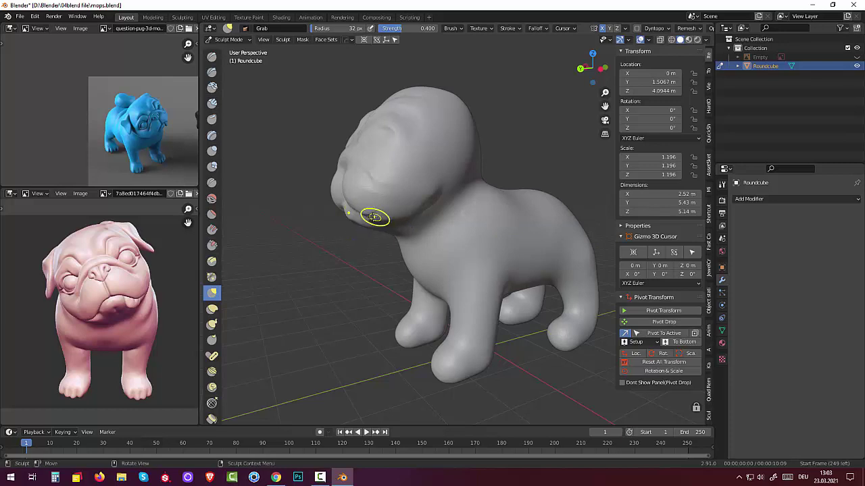
{"action": "mouse_move", "coordinate": [392, 275]}
{"action": "middle_mouse_down"}
{"action": "mouse_move", "coordinate": [467, 261]}
{"action": "mouse_move", "coordinate": [464, 240]}
{"action": "middle_mouse_up"}
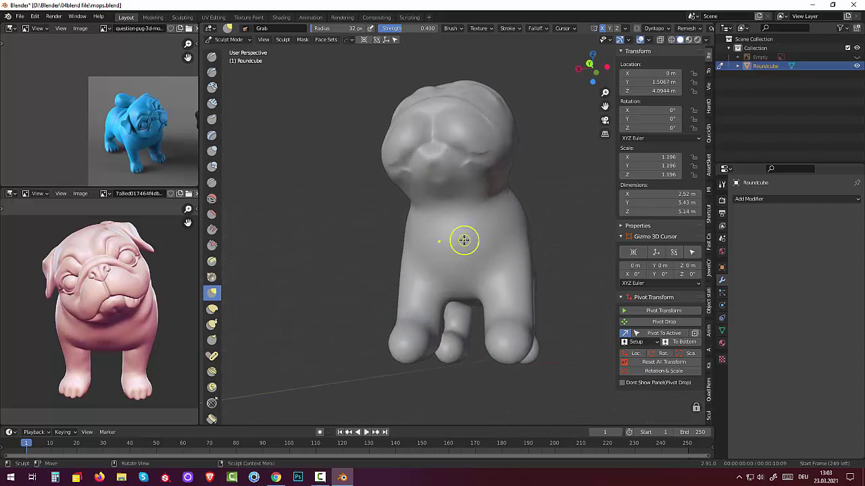
{"action": "left_click_drag", "start_coordinate": [434, 166], "coordinate": [437, 182]}
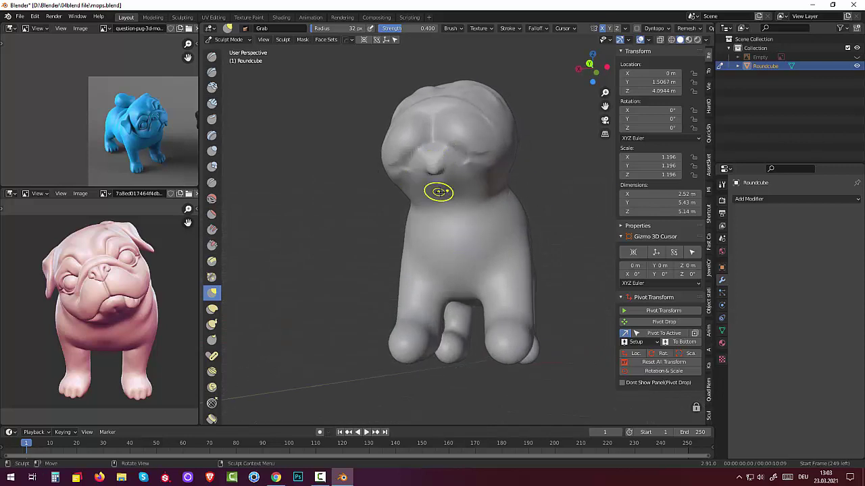
{"action": "key", "text": "ctrl+z"}
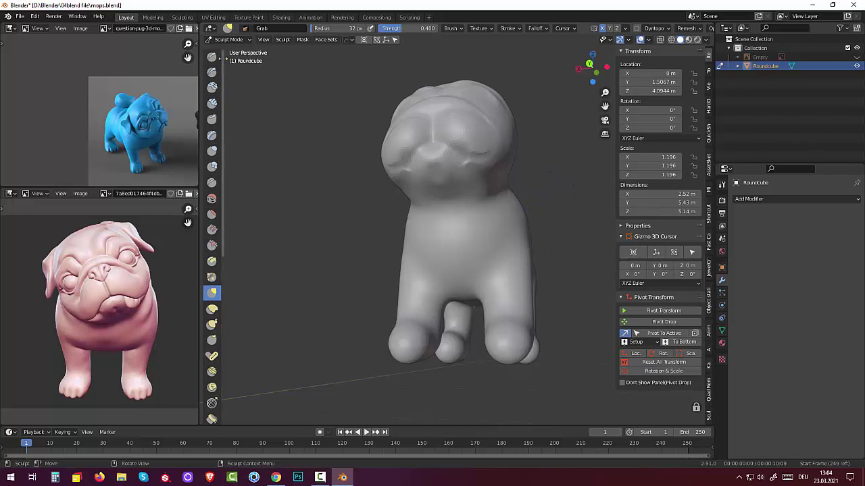
Bulge out the snout with the Draw brush, undoing a trial cheek stroke.
{"action": "left_click", "coordinate": [212, 56]}
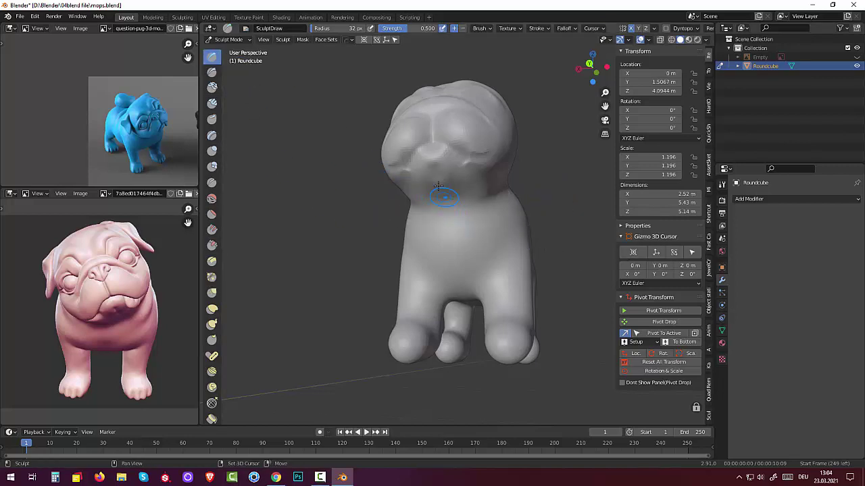
{"action": "mouse_move", "coordinate": [421, 168]}
{"action": "left_mouse_down"}
{"action": "mouse_move", "coordinate": [432, 166]}
{"action": "mouse_move", "coordinate": [435, 180]}
{"action": "left_mouse_up"}
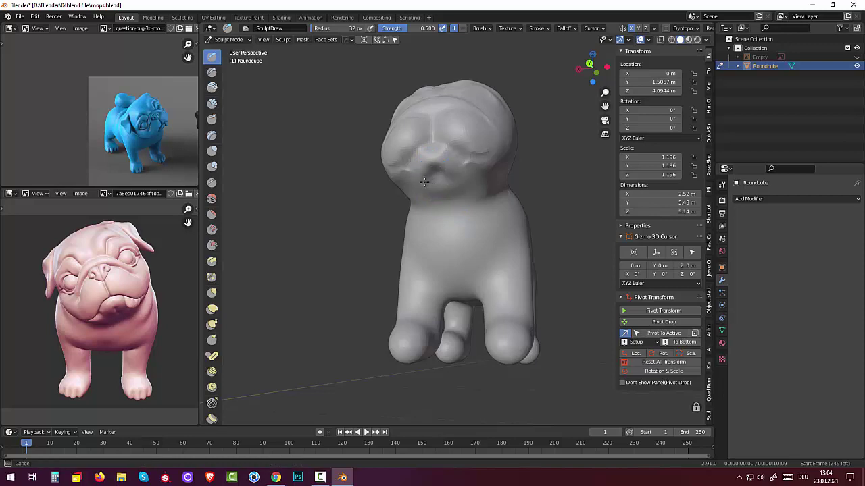
{"action": "left_click_drag", "start_coordinate": [438, 181], "coordinate": [441, 183]}
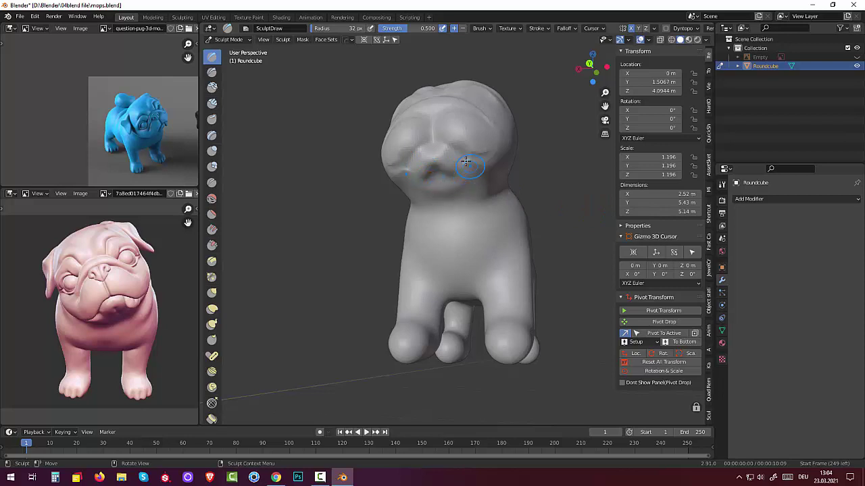
{"action": "middle_click_drag", "start_coordinate": [420, 213], "coordinate": [425, 238]}
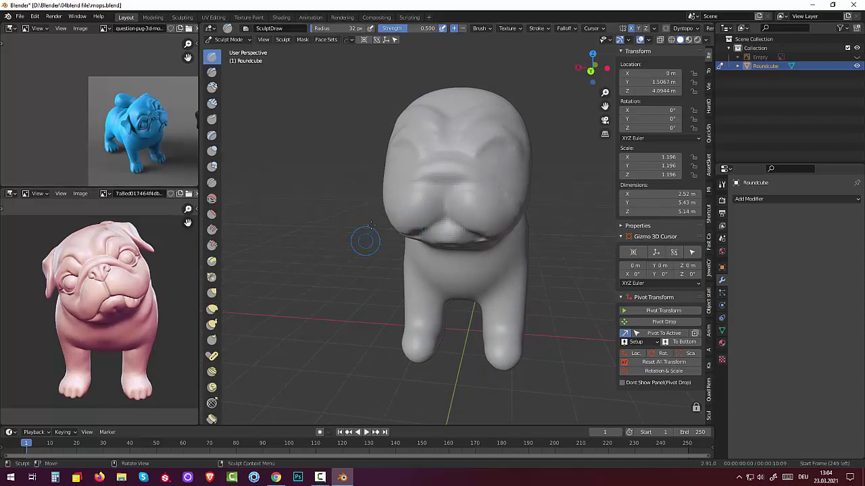
{"action": "left_click_drag", "start_coordinate": [399, 225], "coordinate": [407, 227]}
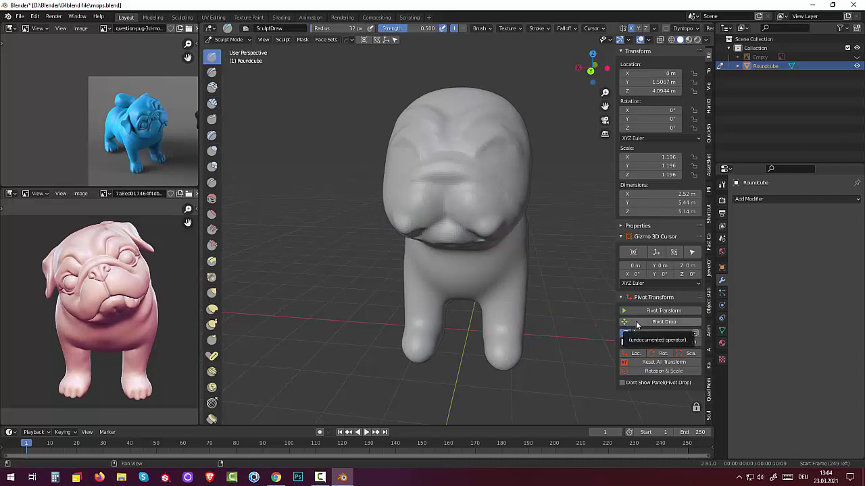
{"action": "key", "text": "ctrl+z"}
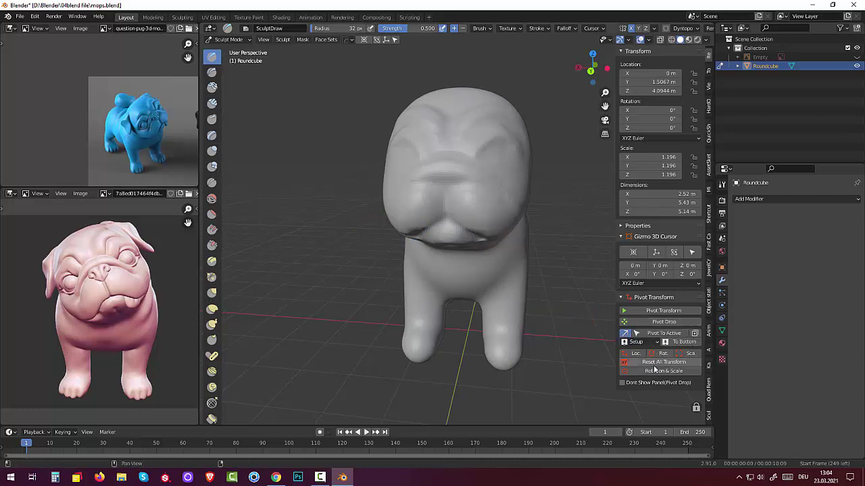
Add forehead wrinkles, carve a groove across the nose, and puff out the cheek.
{"action": "mouse_move", "coordinate": [448, 116]}
{"action": "left_mouse_down"}
{"action": "mouse_move", "coordinate": [401, 112]}
{"action": "mouse_move", "coordinate": [450, 128]}
{"action": "mouse_move", "coordinate": [465, 119]}
{"action": "mouse_move", "coordinate": [467, 145]}
{"action": "mouse_move", "coordinate": [493, 131]}
{"action": "mouse_move", "coordinate": [509, 145]}
{"action": "mouse_move", "coordinate": [466, 142]}
{"action": "left_mouse_up"}
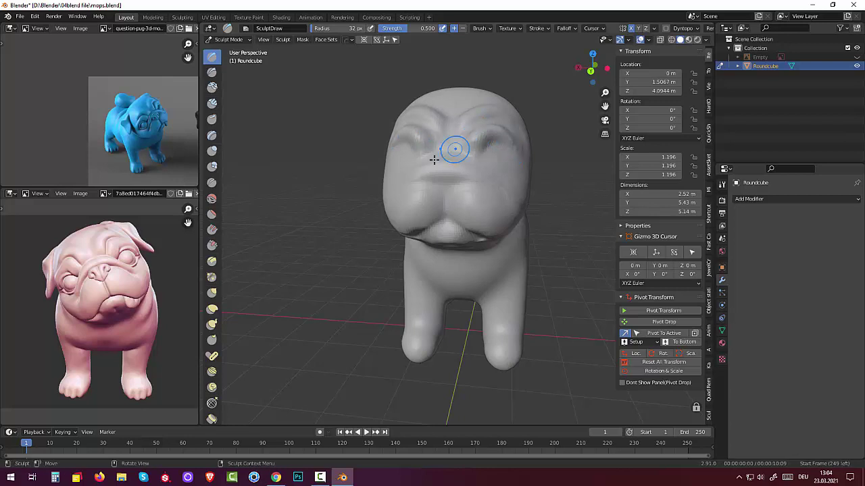
{"action": "left_click_drag", "start_coordinate": [414, 171], "coordinate": [476, 169]}
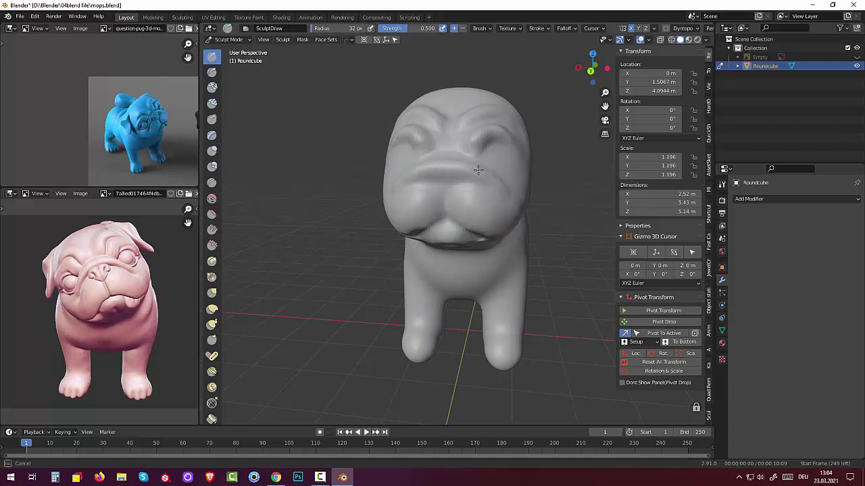
{"action": "left_click_drag", "start_coordinate": [478, 170], "coordinate": [428, 163]}
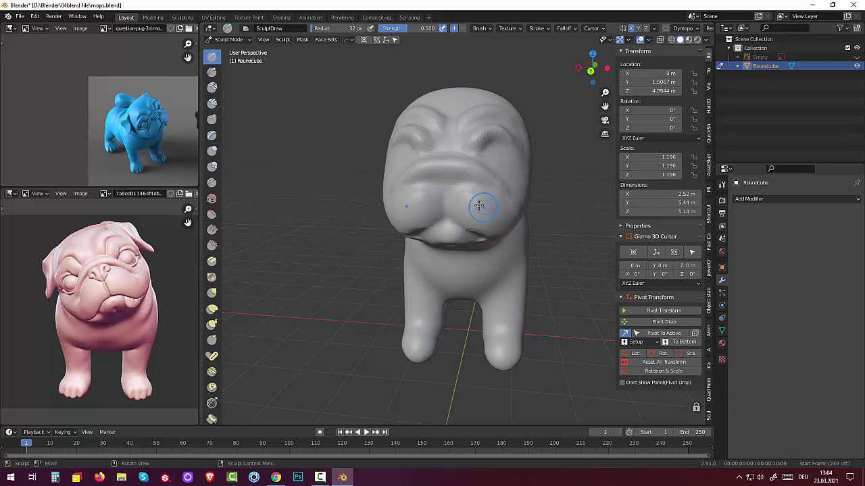
{"action": "mouse_move", "coordinate": [479, 206]}
{"action": "left_mouse_down"}
{"action": "mouse_move", "coordinate": [435, 218]}
{"action": "mouse_move", "coordinate": [492, 197]}
{"action": "mouse_move", "coordinate": [481, 223]}
{"action": "left_mouse_up"}
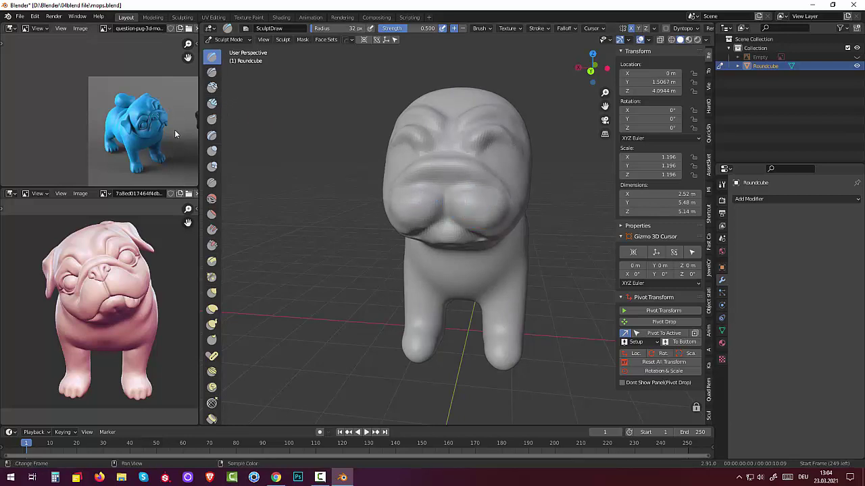
{"action": "left_click", "coordinate": [212, 198]}
{"action": "mouse_move", "coordinate": [515, 208]}
{"action": "left_mouse_down"}
{"action": "mouse_move", "coordinate": [500, 219]}
{"action": "mouse_move", "coordinate": [415, 220]}
{"action": "mouse_move", "coordinate": [467, 198]}
{"action": "left_mouse_up"}
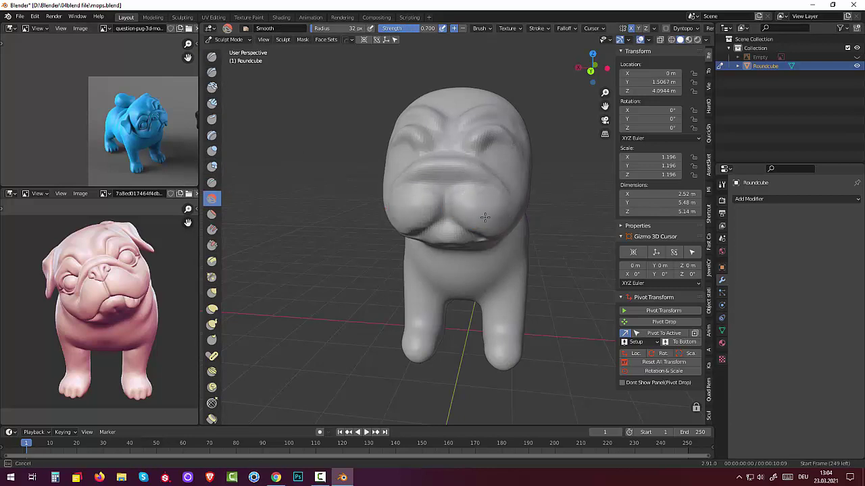
{"action": "left_click_drag", "start_coordinate": [464, 189], "coordinate": [511, 154]}
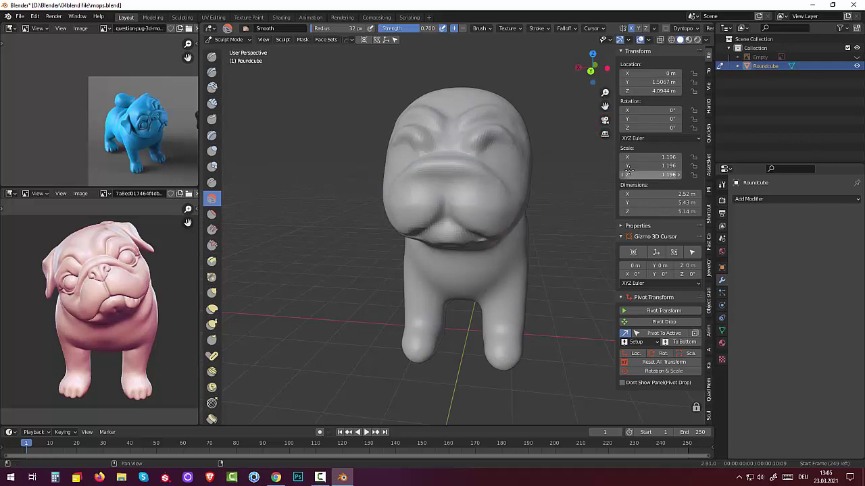
{"action": "middle_click_drag", "start_coordinate": [628, 169], "coordinate": [612, 177], "text": "ctrl"}
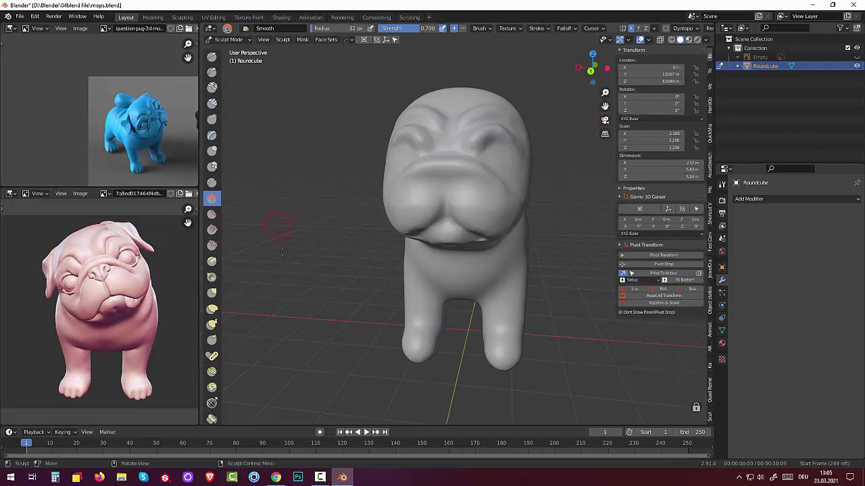
{"action": "scroll", "coordinate": [282, 252], "scroll_direction": "down", "scroll_amount": 8}
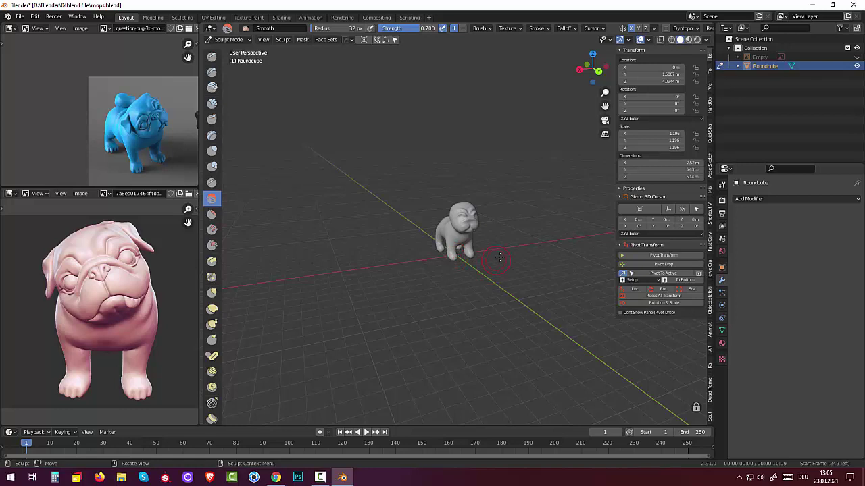
{"action": "scroll", "coordinate": [499, 258], "scroll_direction": "up", "scroll_amount": 4}
{"action": "scroll", "coordinate": [488, 236], "scroll_direction": "up", "scroll_amount": 5}
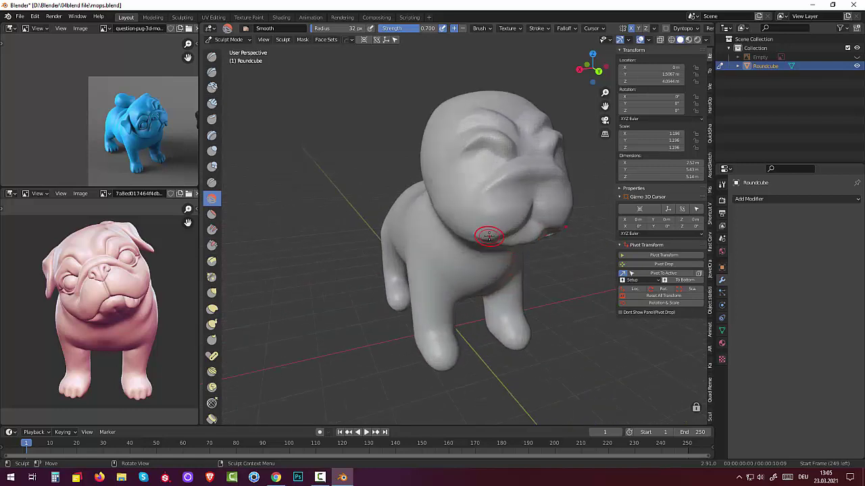
{"action": "mouse_move", "coordinate": [489, 235]}
{"action": "middle_mouse_down"}
{"action": "mouse_move", "coordinate": [448, 248]}
{"action": "mouse_move", "coordinate": [449, 255]}
{"action": "middle_mouse_up"}
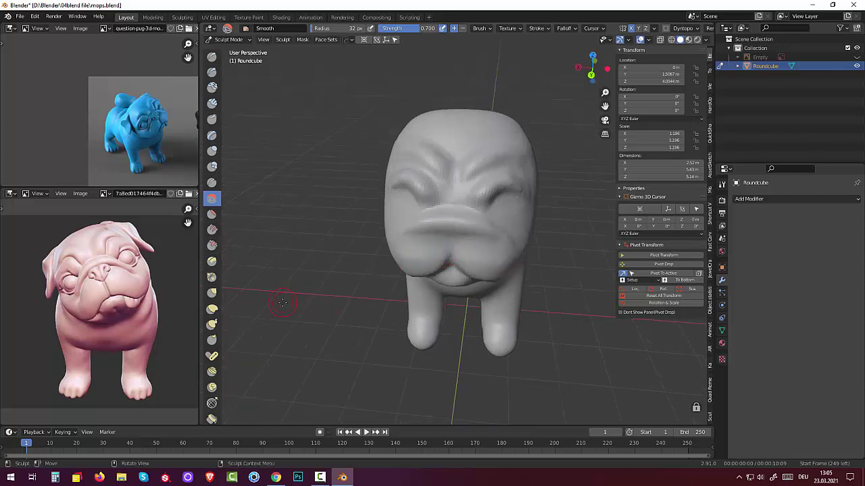
Scrape flatter planes into the forehead wrinkles and right brow with Multi-plane Scrape at 50 px.
{"action": "left_click", "coordinate": [212, 262]}
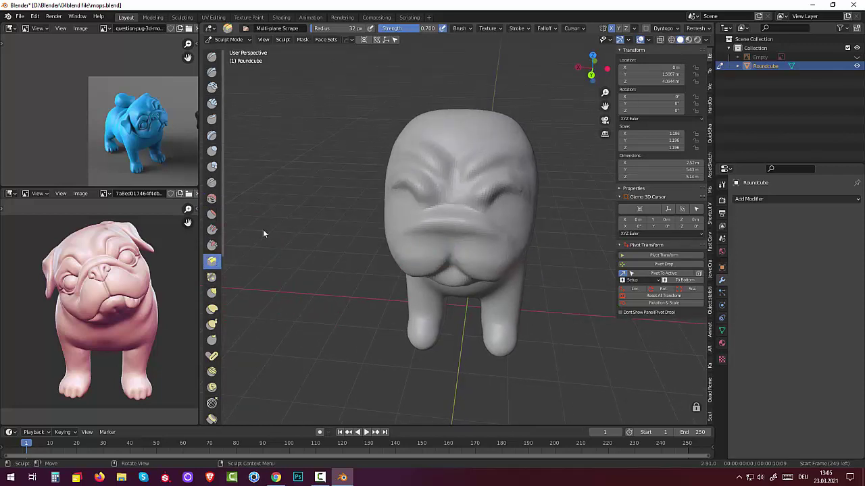
{"action": "key", "text": "f"}
{"action": "left_click", "coordinate": [477, 174]}
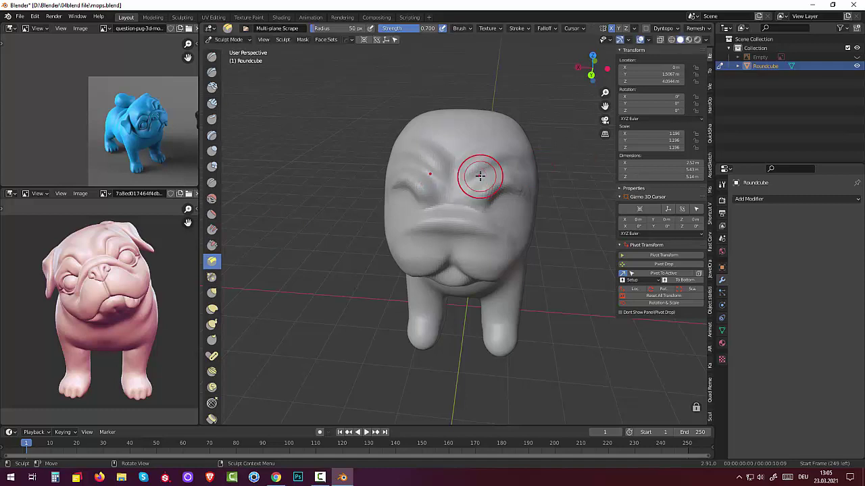
{"action": "left_click_drag", "start_coordinate": [472, 182], "coordinate": [508, 167]}
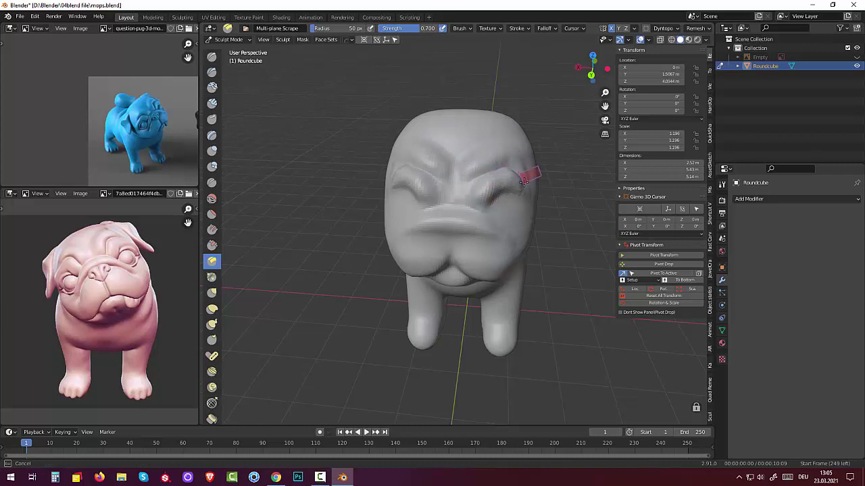
{"action": "left_click_drag", "start_coordinate": [595, 225], "coordinate": [595, 293]}
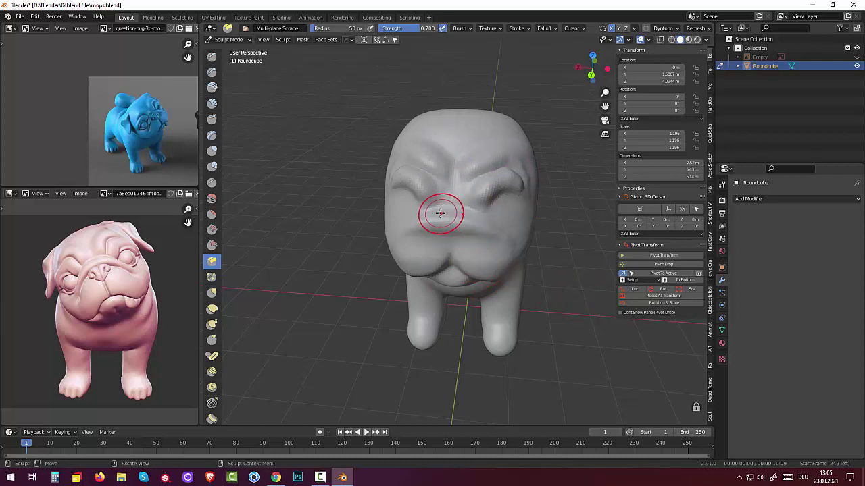
Scrape the cheek and mouth, then undo those strokes to keep the cheeks rounded.
{"action": "left_click_drag", "start_coordinate": [429, 205], "coordinate": [512, 229]}
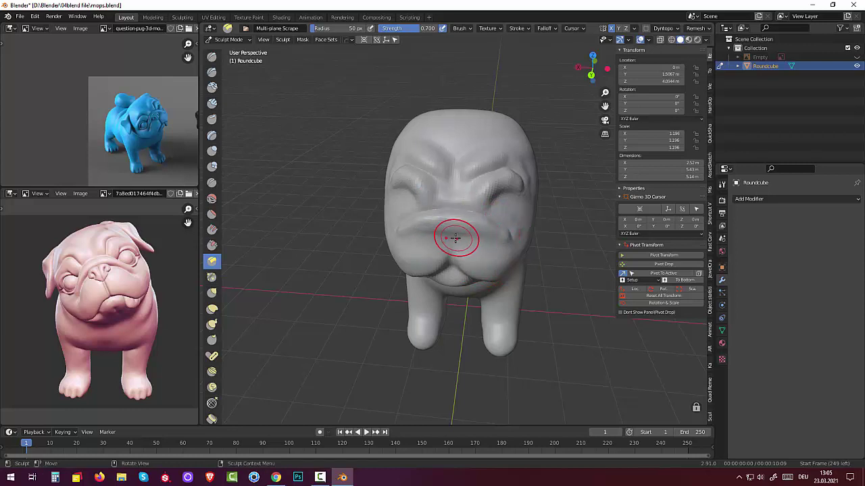
{"action": "left_click_drag", "start_coordinate": [428, 239], "coordinate": [508, 233]}
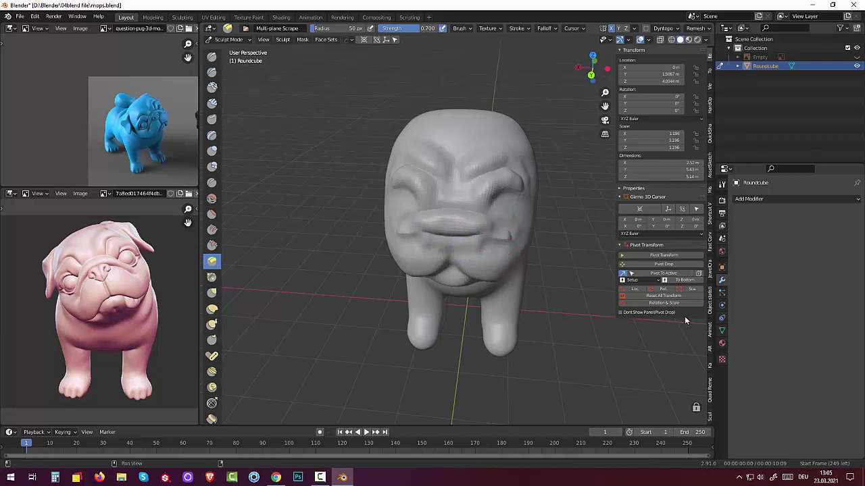
{"action": "key", "text": "ctrl+z"}
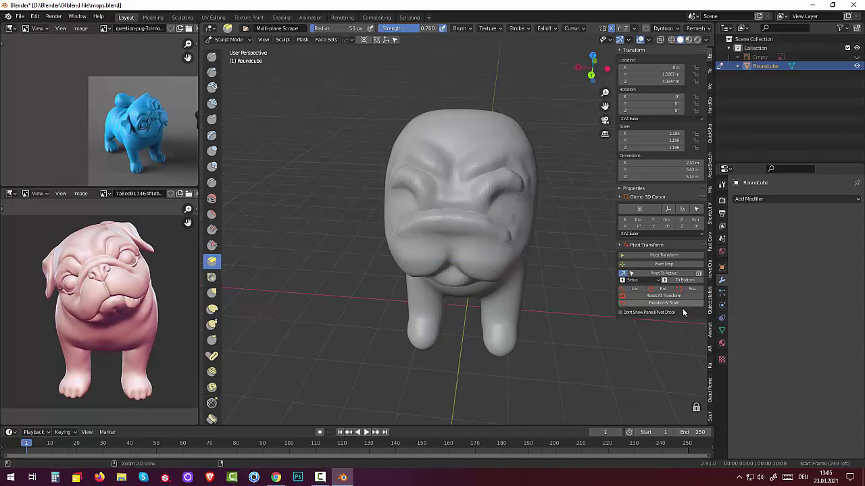
{"action": "key", "text": "ctrl+z"}
{"action": "key", "text": "ctrl+z"}
{"action": "key", "text": "ctrl+z"}
{"action": "key", "text": "ctrl+z"}
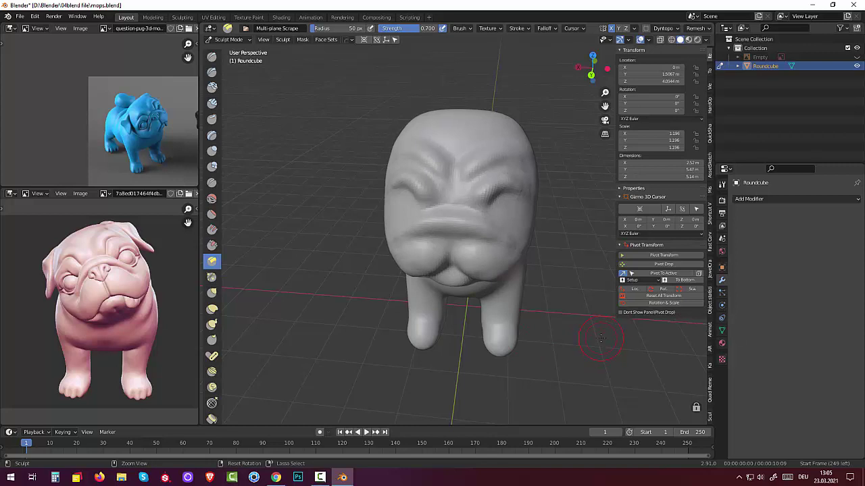
{"action": "key", "text": "ctrl+z"}
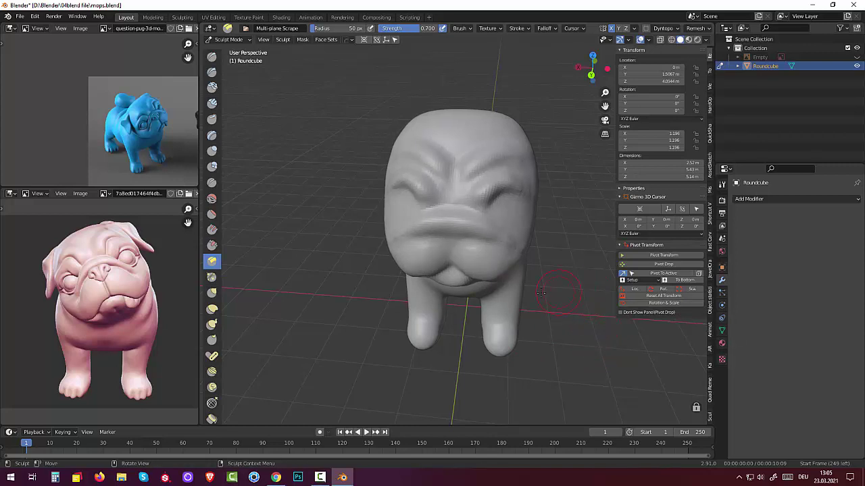
Pinch the crease between the eyes, the right brow and forehead creases with Pinch/Magnify.
{"action": "left_click", "coordinate": [212, 277]}
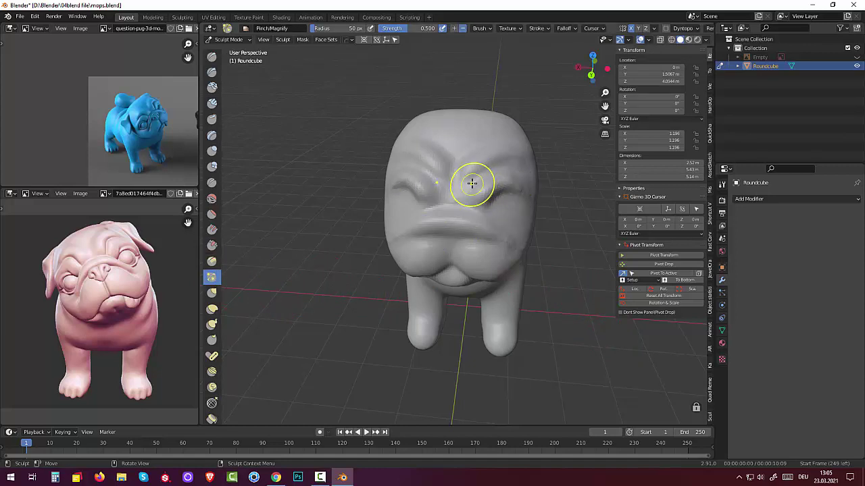
{"action": "left_click_drag", "start_coordinate": [475, 180], "coordinate": [478, 178]}
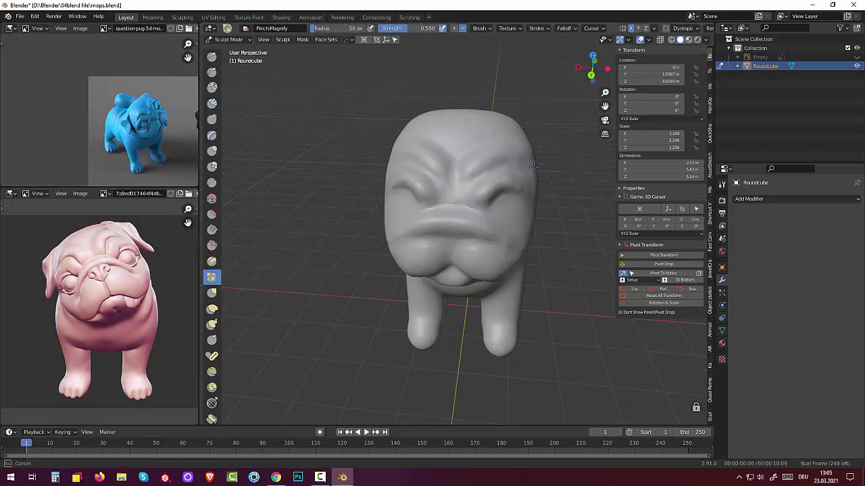
{"action": "mouse_move", "coordinate": [534, 167]}
{"action": "left_mouse_down"}
{"action": "mouse_move", "coordinate": [478, 205]}
{"action": "mouse_move", "coordinate": [433, 174]}
{"action": "left_mouse_up"}
{"action": "left_click_drag", "start_coordinate": [392, 154], "coordinate": [405, 156]}
{"action": "left_click_drag", "start_coordinate": [464, 158], "coordinate": [518, 197]}
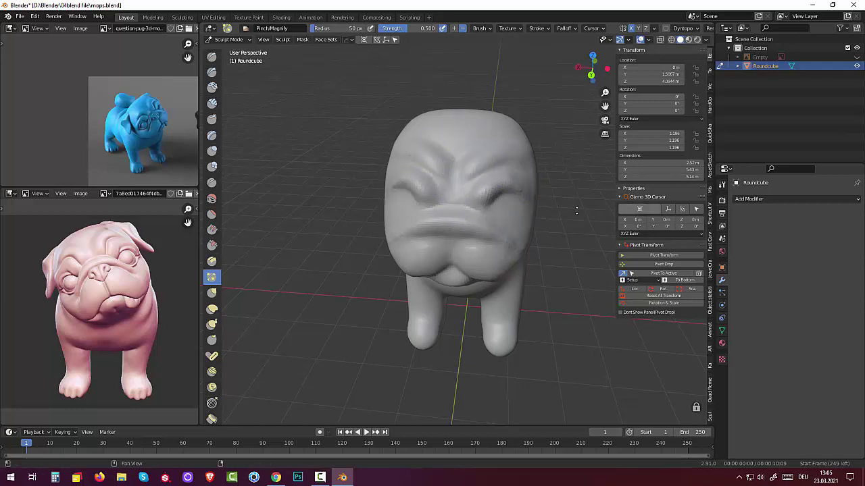
{"action": "mouse_move", "coordinate": [468, 151]}
{"action": "left_mouse_down"}
{"action": "mouse_move", "coordinate": [506, 139]}
{"action": "mouse_move", "coordinate": [458, 156]}
{"action": "mouse_move", "coordinate": [461, 144]}
{"action": "mouse_move", "coordinate": [458, 184]}
{"action": "mouse_move", "coordinate": [440, 192]}
{"action": "left_mouse_up"}
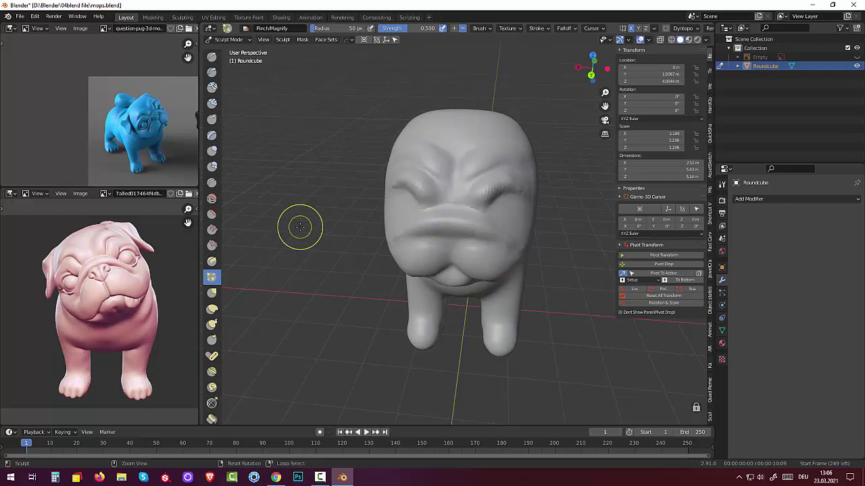
Smooth the face surface and the area around the right eye.
{"action": "left_click", "coordinate": [212, 198]}
{"action": "mouse_move", "coordinate": [478, 251]}
{"action": "left_mouse_down"}
{"action": "mouse_move", "coordinate": [482, 225]}
{"action": "mouse_move", "coordinate": [448, 179]}
{"action": "mouse_move", "coordinate": [497, 169]}
{"action": "left_mouse_up"}
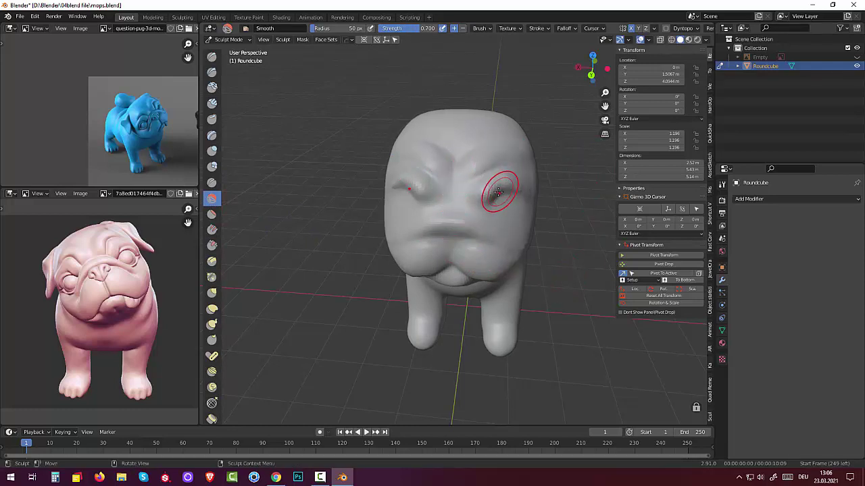
{"action": "left_click_drag", "start_coordinate": [500, 190], "coordinate": [486, 192]}
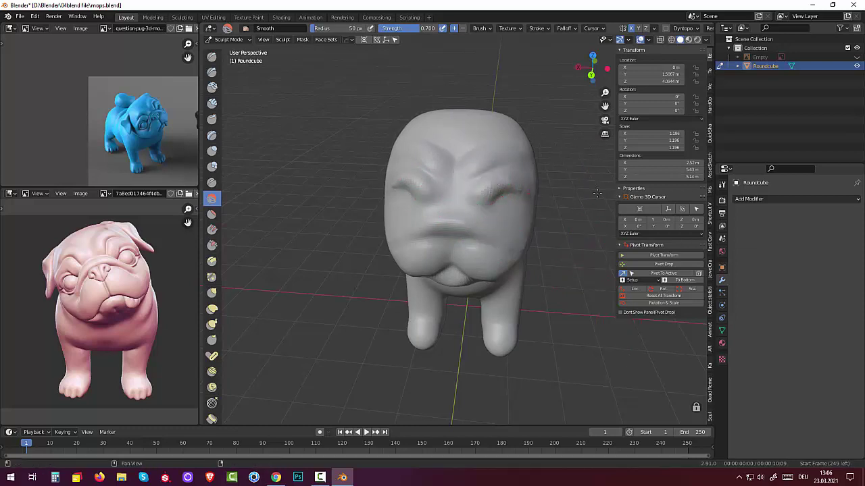
Build up the cheek surface and upper lip with the Draw brush.
{"action": "left_click", "coordinate": [212, 58]}
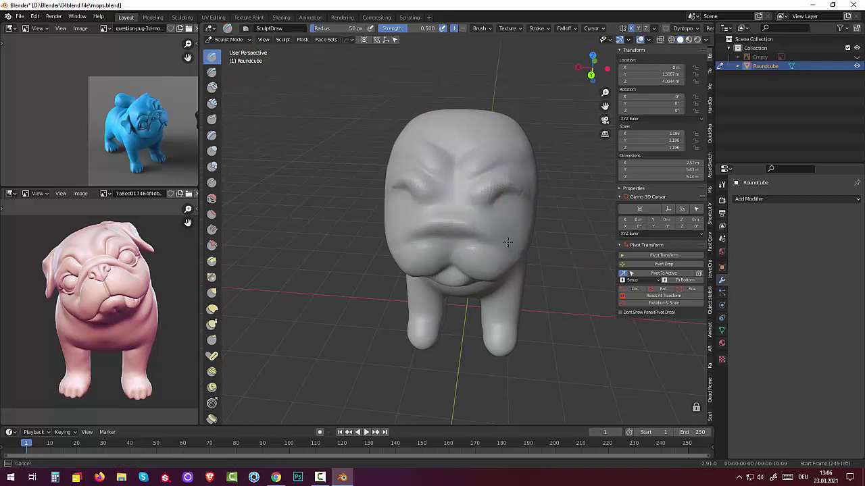
{"action": "left_click_drag", "start_coordinate": [498, 235], "coordinate": [409, 229]}
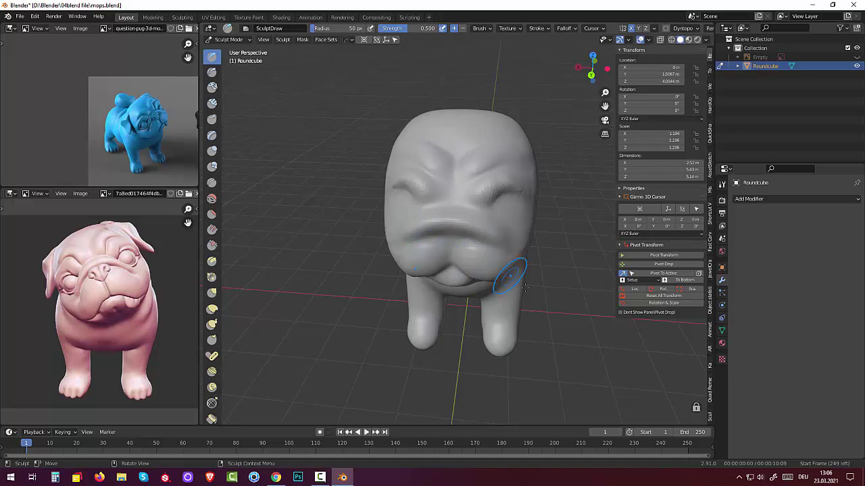
{"action": "left_click_drag", "start_coordinate": [493, 260], "coordinate": [471, 251]}
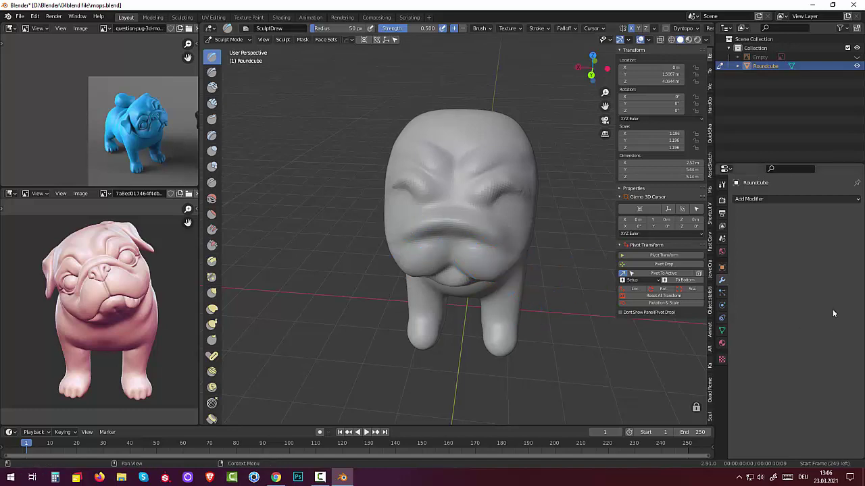
{"action": "mouse_move", "coordinate": [534, 382]}
{"action": "middle_mouse_down"}
{"action": "mouse_move", "coordinate": [488, 332]}
{"action": "mouse_move", "coordinate": [472, 328]}
{"action": "mouse_move", "coordinate": [463, 343]}
{"action": "mouse_move", "coordinate": [477, 325]}
{"action": "middle_mouse_up"}
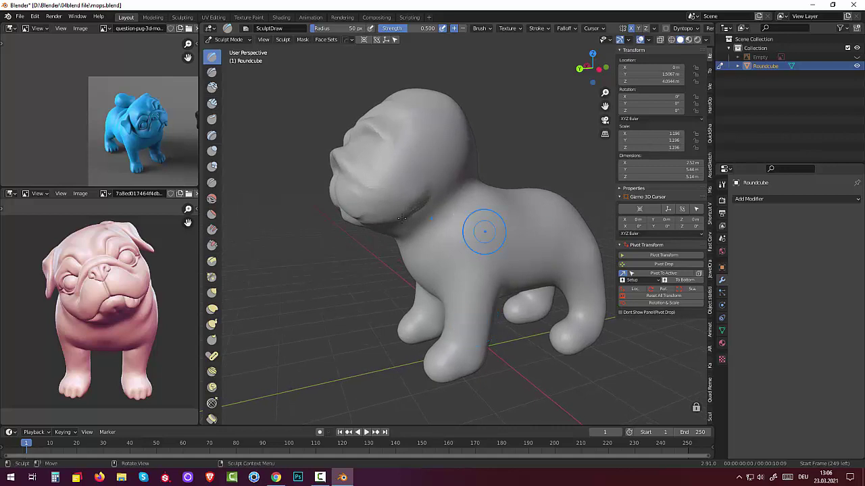
{"action": "left_click", "coordinate": [212, 199]}
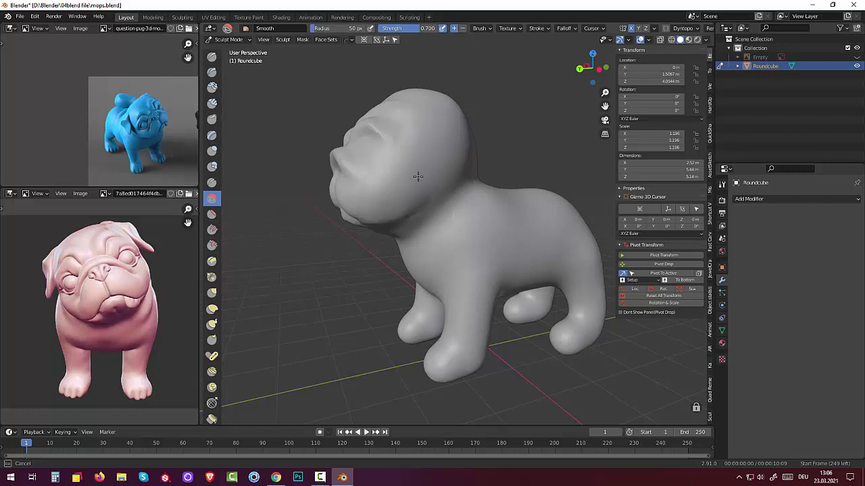
{"action": "middle_click_drag", "start_coordinate": [440, 280], "coordinate": [500, 277]}
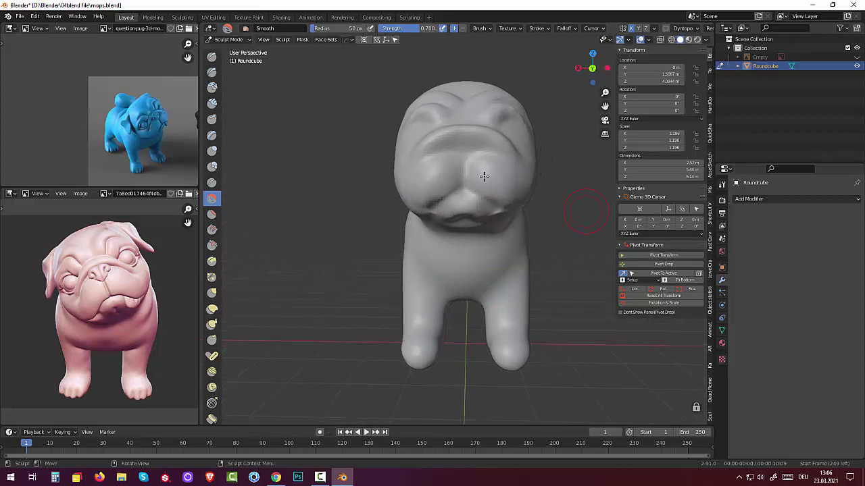
With the Draw brush at 16 px, detail the nose and carve a wavy mouth line.
{"action": "left_click", "coordinate": [211, 56]}
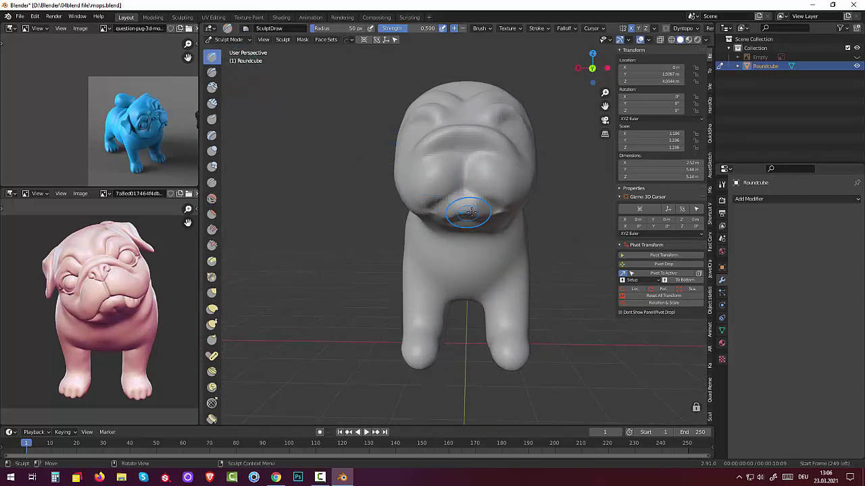
{"action": "mouse_move", "coordinate": [471, 213]}
{"action": "left_mouse_down"}
{"action": "mouse_move", "coordinate": [478, 196]}
{"action": "mouse_move", "coordinate": [453, 193]}
{"action": "left_mouse_up"}
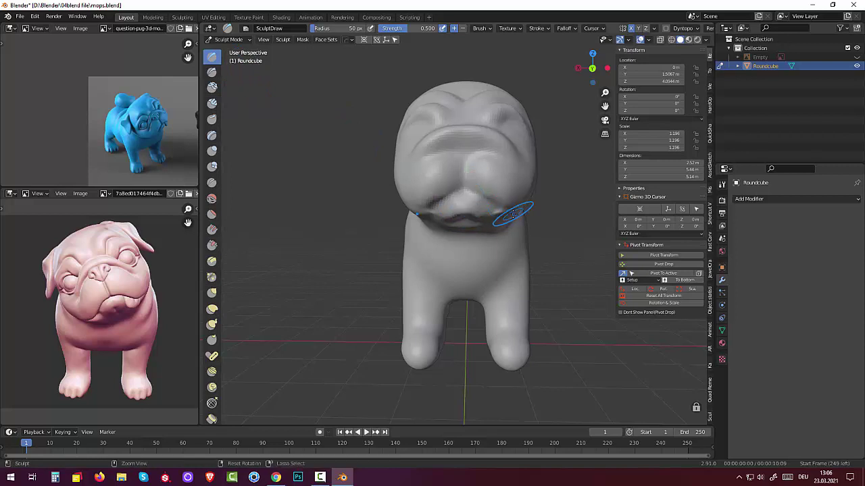
{"action": "key", "text": "f"}
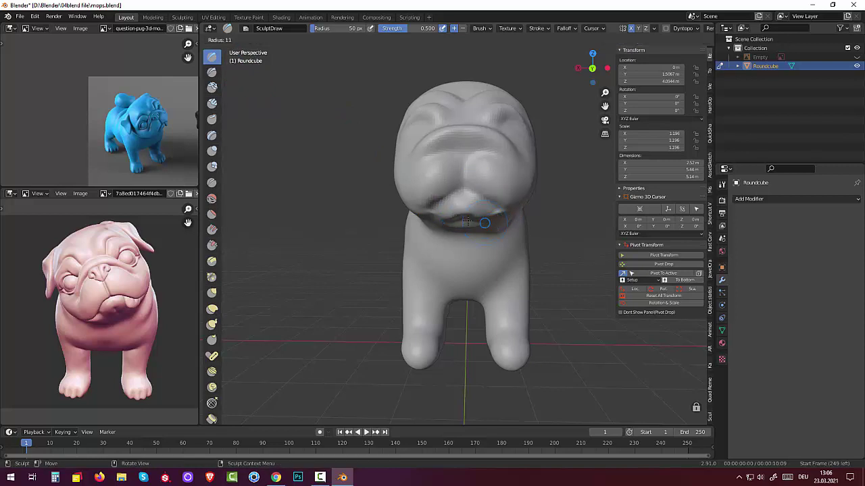
{"action": "left_click", "coordinate": [468, 222]}
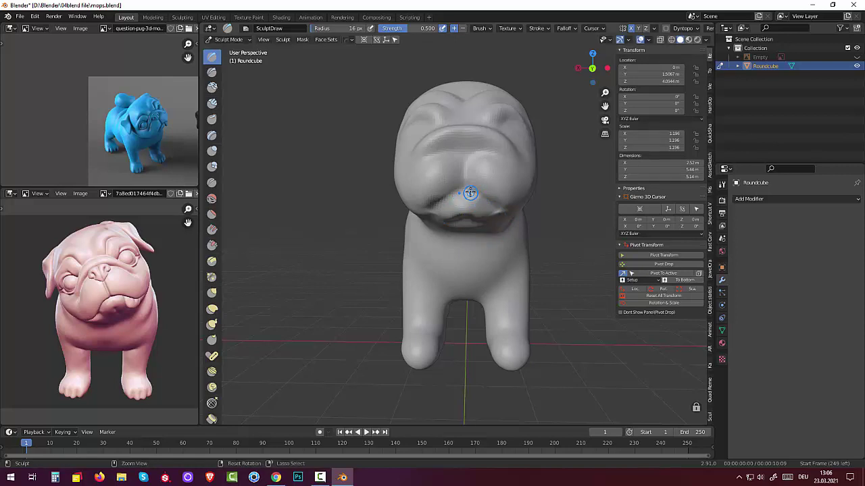
{"action": "mouse_move", "coordinate": [477, 195]}
{"action": "left_mouse_down", "text": "ctrl"}
{"action": "mouse_move", "coordinate": [467, 181]}
{"action": "mouse_move", "coordinate": [489, 213]}
{"action": "left_mouse_up", "text": "ctrl"}
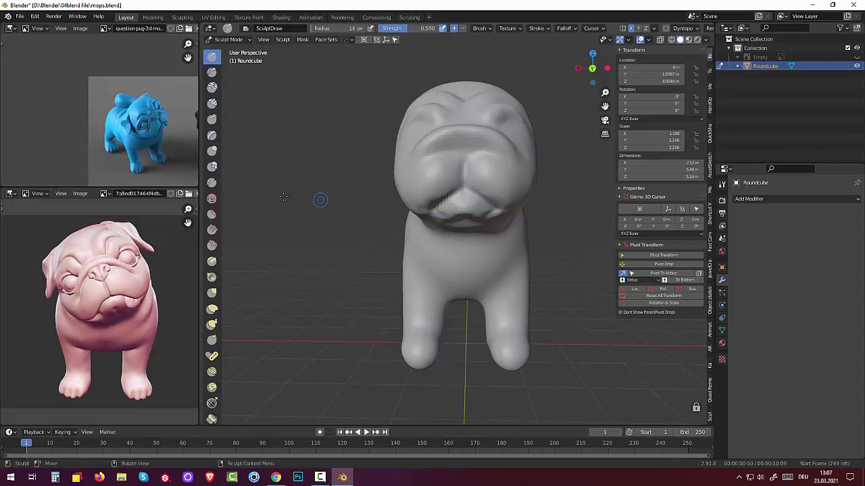
{"action": "left_click_drag", "start_coordinate": [471, 211], "coordinate": [521, 216], "text": "ctrl"}
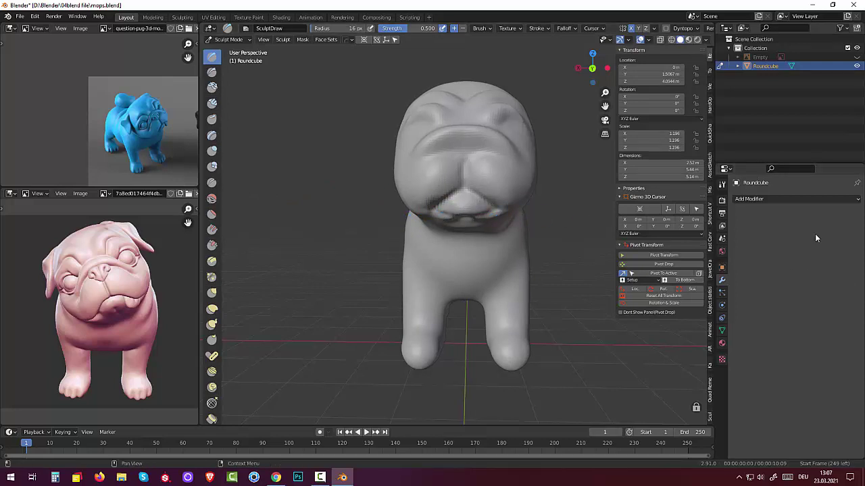
{"action": "mouse_move", "coordinate": [560, 213]}
{"action": "middle_mouse_down"}
{"action": "mouse_move", "coordinate": [546, 228]}
{"action": "mouse_move", "coordinate": [595, 254]}
{"action": "middle_mouse_up"}
{"action": "scroll", "coordinate": [595, 253], "scroll_direction": "up", "scroll_amount": 3}
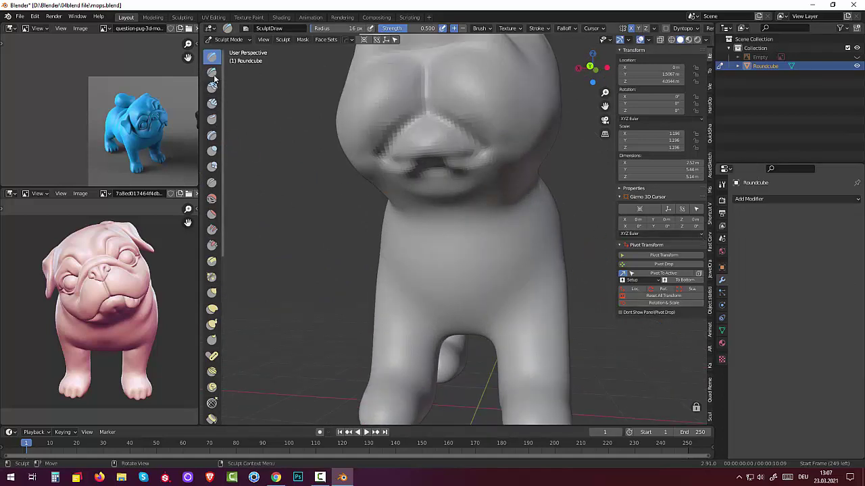
Carve a groove along the pug's mouth line with the Clay Strips brush.
{"action": "left_click", "coordinate": [210, 104]}
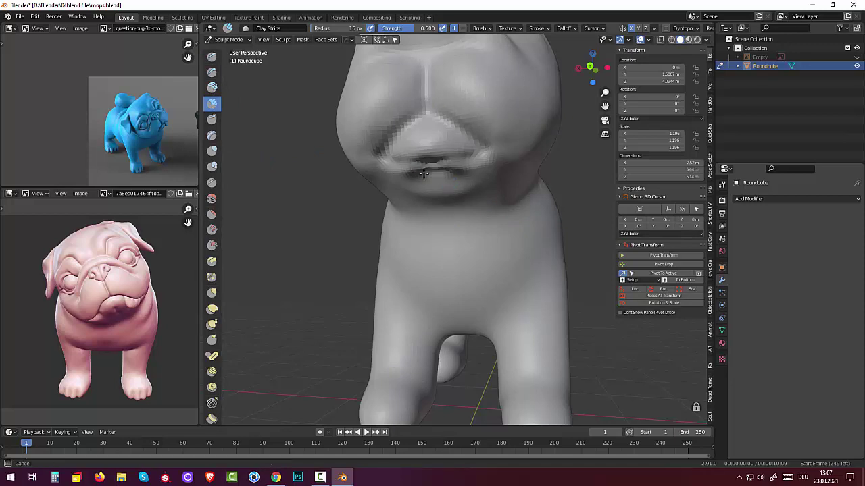
{"action": "left_click_drag", "start_coordinate": [423, 174], "coordinate": [399, 175]}
{"action": "mouse_move", "coordinate": [581, 257]}
{"action": "middle_mouse_down"}
{"action": "mouse_move", "coordinate": [543, 284]}
{"action": "mouse_move", "coordinate": [528, 259]}
{"action": "mouse_move", "coordinate": [279, 202]}
{"action": "mouse_move", "coordinate": [263, 230]}
{"action": "mouse_move", "coordinate": [256, 208]}
{"action": "mouse_move", "coordinate": [386, 169]}
{"action": "mouse_move", "coordinate": [444, 263]}
{"action": "middle_mouse_up"}
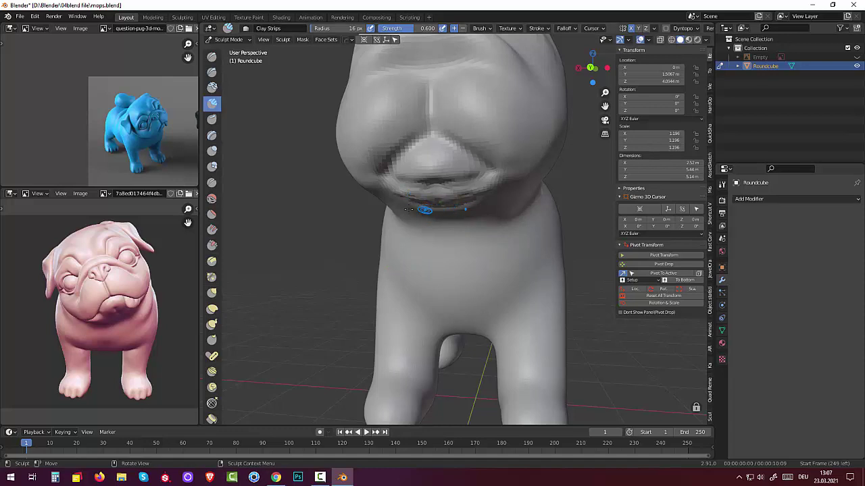
Enlarge the Smooth brush to 61 px and soften the mouth and jaw crease.
{"action": "left_click", "coordinate": [213, 199]}
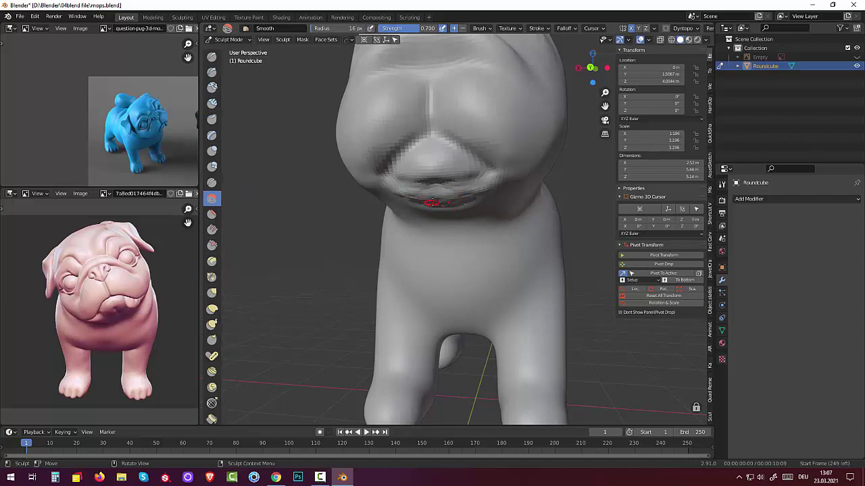
{"action": "key", "text": "f"}
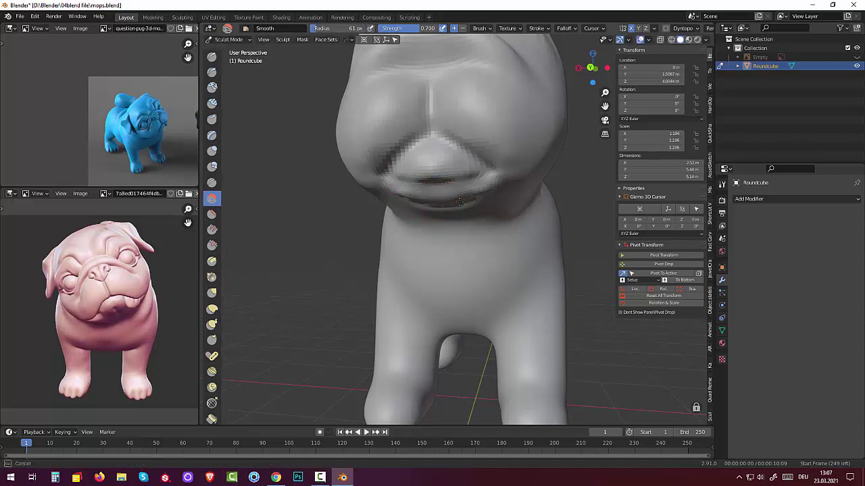
{"action": "left_click_drag", "start_coordinate": [503, 182], "coordinate": [468, 198]}
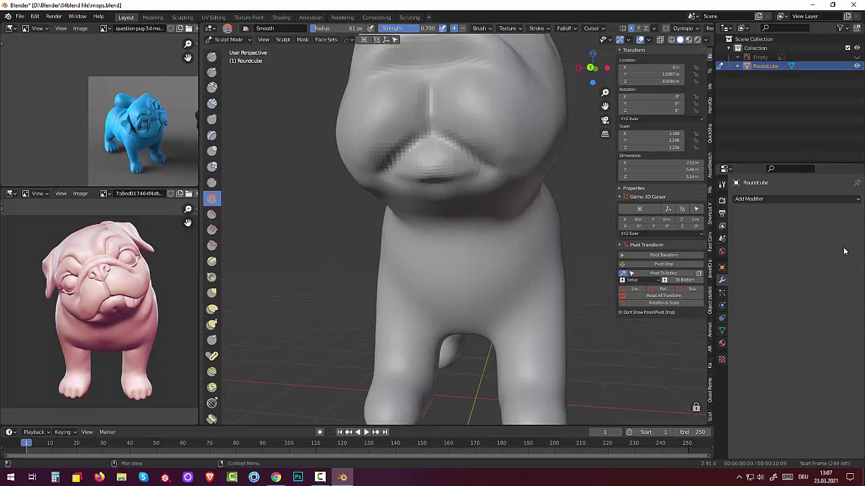
{"action": "left_click_drag", "start_coordinate": [542, 234], "coordinate": [405, 169]}
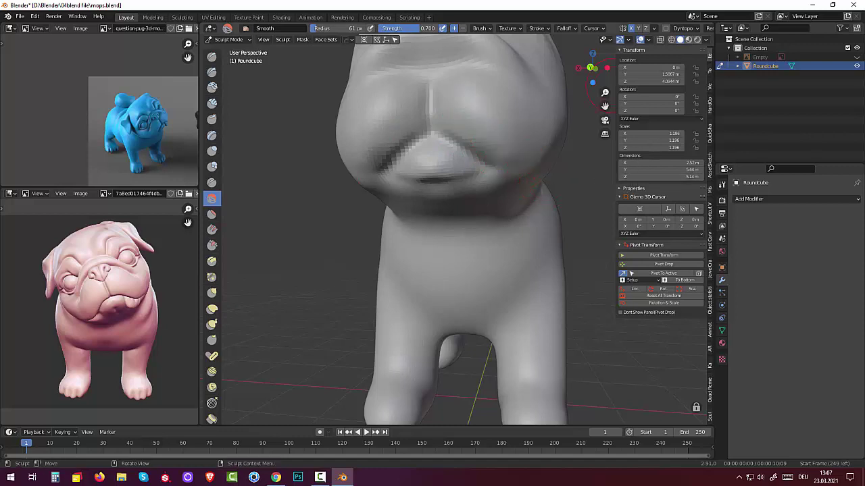
{"action": "scroll", "coordinate": [492, 169], "scroll_direction": "down", "scroll_amount": 5}
{"action": "mouse_move", "coordinate": [492, 170]}
{"action": "middle_mouse_down"}
{"action": "mouse_move", "coordinate": [492, 251]}
{"action": "mouse_move", "coordinate": [479, 245]}
{"action": "middle_mouse_up"}
{"action": "scroll", "coordinate": [478, 245], "scroll_direction": "up", "scroll_amount": 3}
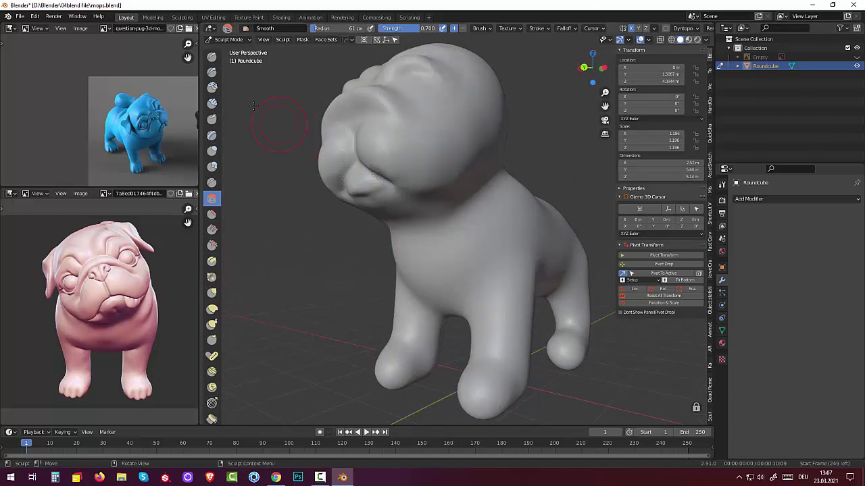
Etch fine creases along the muzzle side and eye line with an 18 px Draw brush.
{"action": "left_click", "coordinate": [212, 56]}
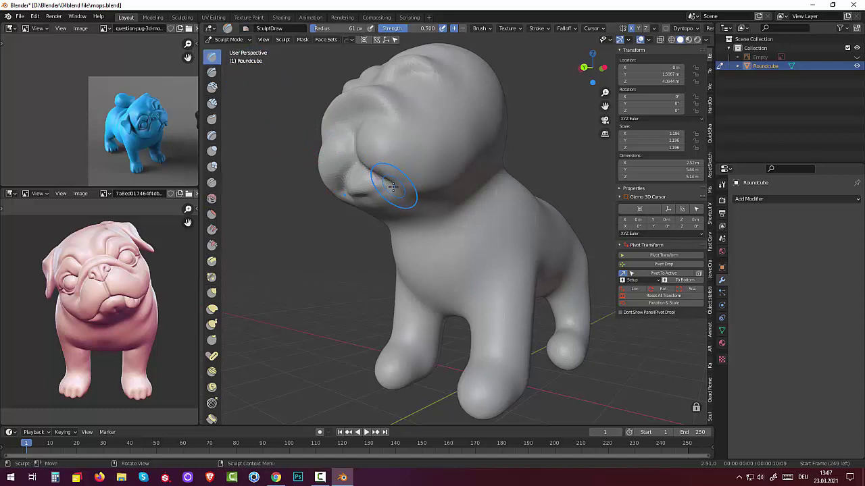
{"action": "key", "text": "f"}
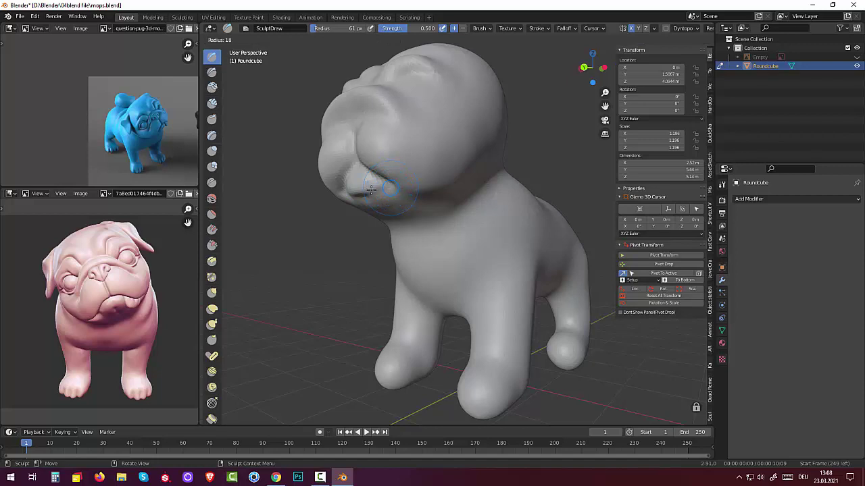
{"action": "left_click", "coordinate": [370, 190]}
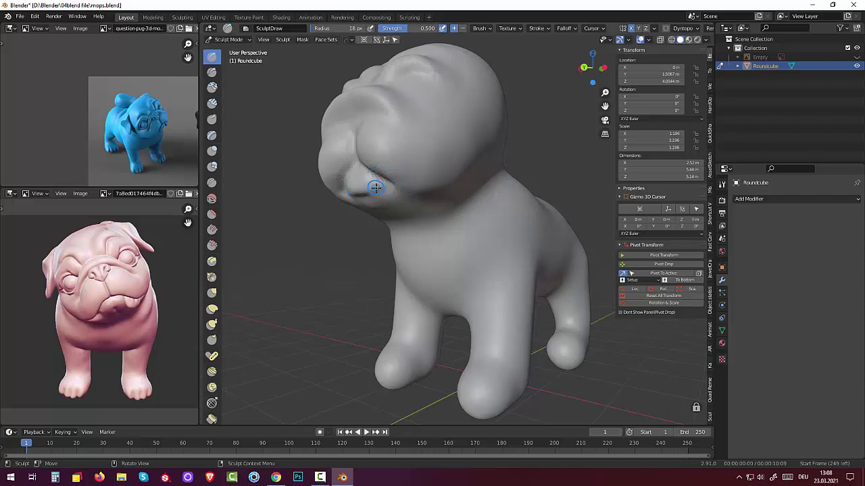
{"action": "left_click_drag", "start_coordinate": [381, 187], "coordinate": [433, 195], "text": "ctrl"}
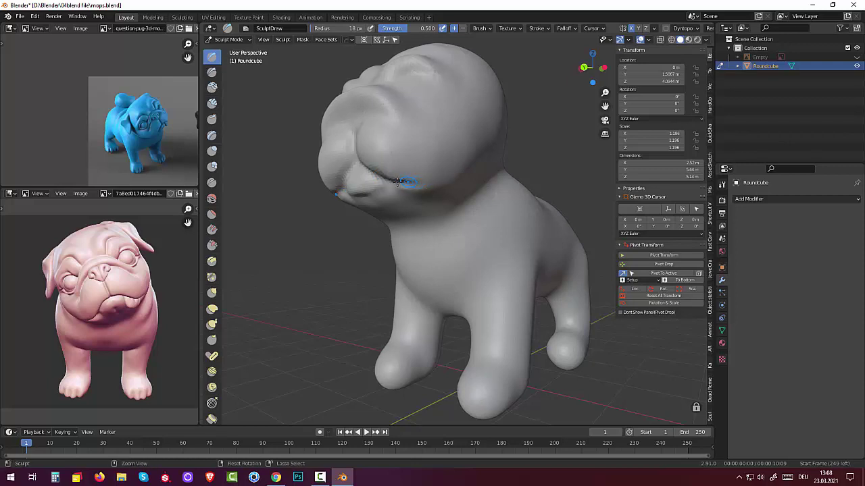
{"action": "mouse_move", "coordinate": [391, 183]}
{"action": "left_mouse_down", "text": "ctrl"}
{"action": "mouse_move", "coordinate": [426, 186]}
{"action": "mouse_move", "coordinate": [359, 172]}
{"action": "left_mouse_up", "text": "ctrl"}
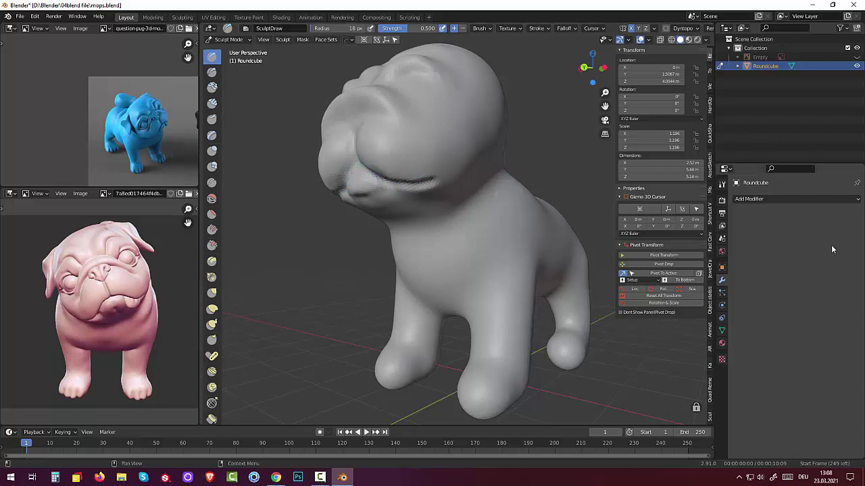
{"action": "mouse_move", "coordinate": [592, 286]}
{"action": "middle_mouse_down"}
{"action": "mouse_move", "coordinate": [576, 313]}
{"action": "mouse_move", "coordinate": [573, 305]}
{"action": "mouse_move", "coordinate": [532, 312]}
{"action": "middle_mouse_up"}
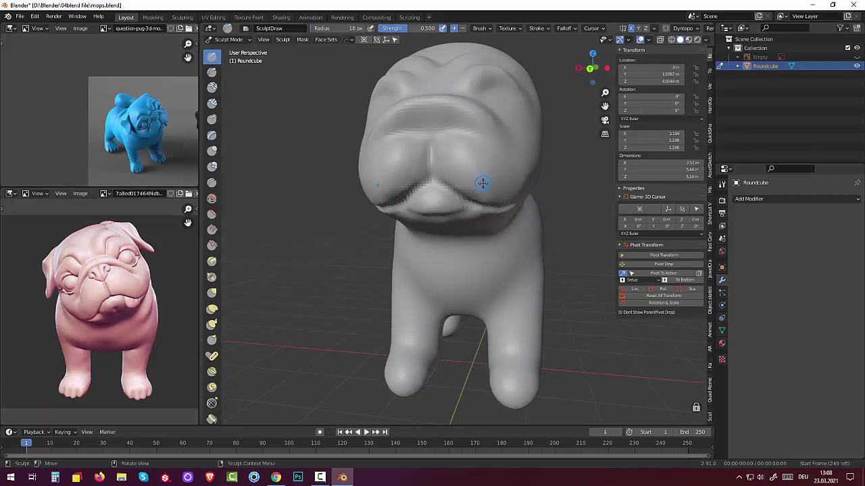
Pull the muzzle and cheeks fuller with a 96 px Elastic Deform brush, undoing the last stroke.
{"action": "left_click", "coordinate": [212, 324]}
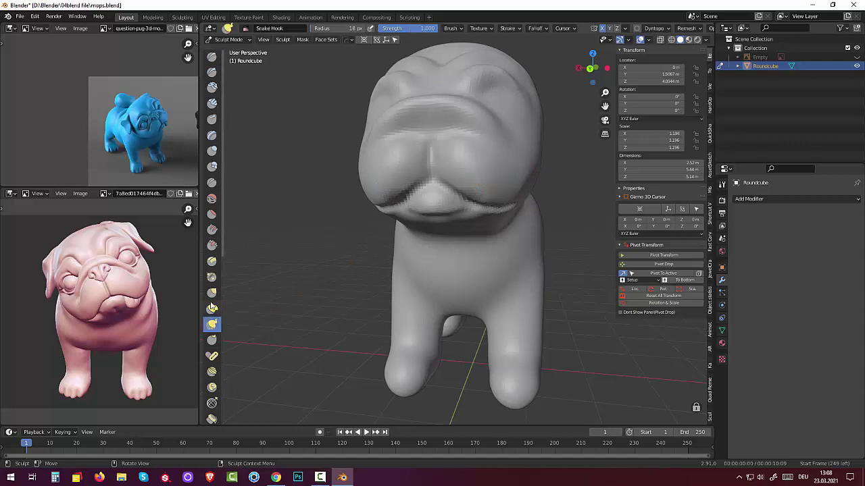
{"action": "left_click", "coordinate": [212, 309]}
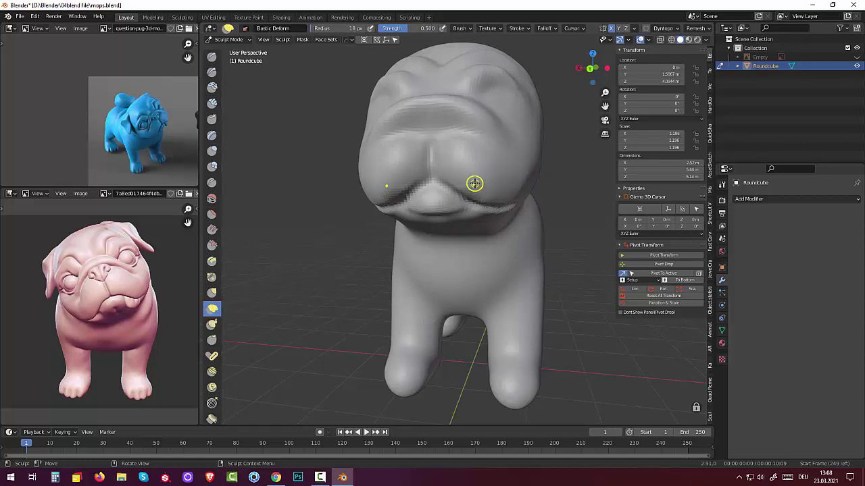
{"action": "key", "text": "f"}
{"action": "left_click", "coordinate": [511, 196]}
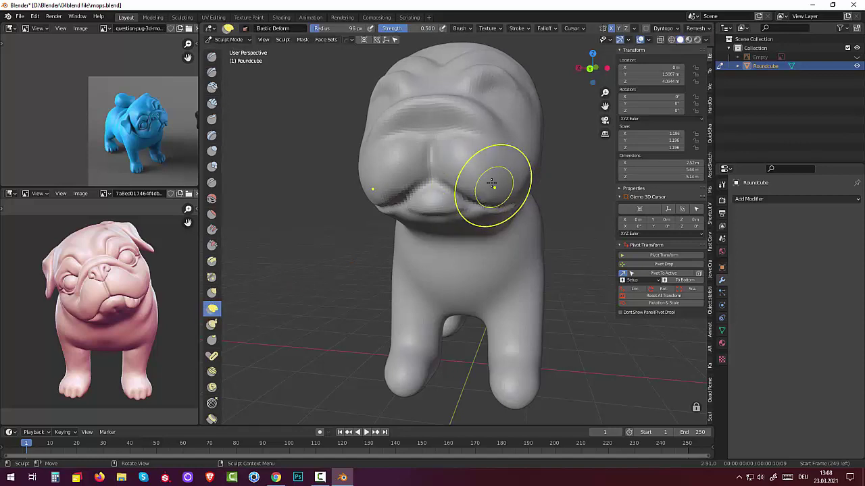
{"action": "mouse_move", "coordinate": [491, 183]}
{"action": "left_mouse_down"}
{"action": "mouse_move", "coordinate": [470, 186]}
{"action": "mouse_move", "coordinate": [469, 178]}
{"action": "left_mouse_up"}
{"action": "middle_click_drag", "start_coordinate": [498, 247], "coordinate": [509, 228]}
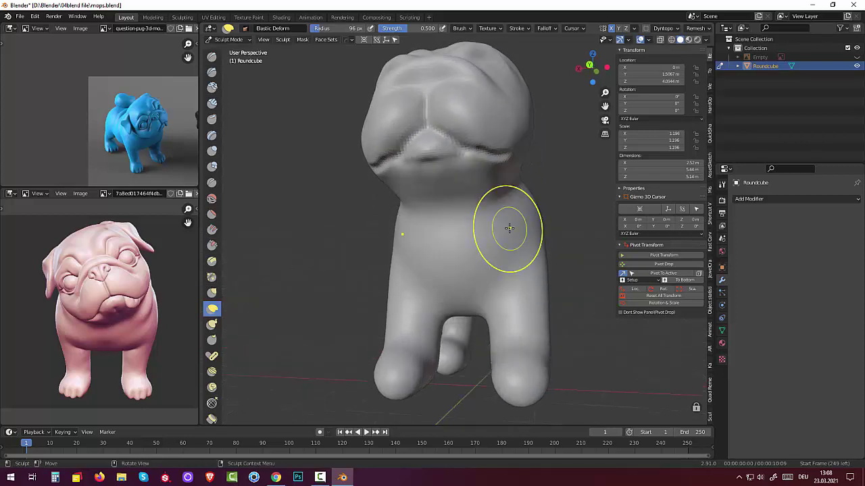
{"action": "key", "text": "ctrl+z"}
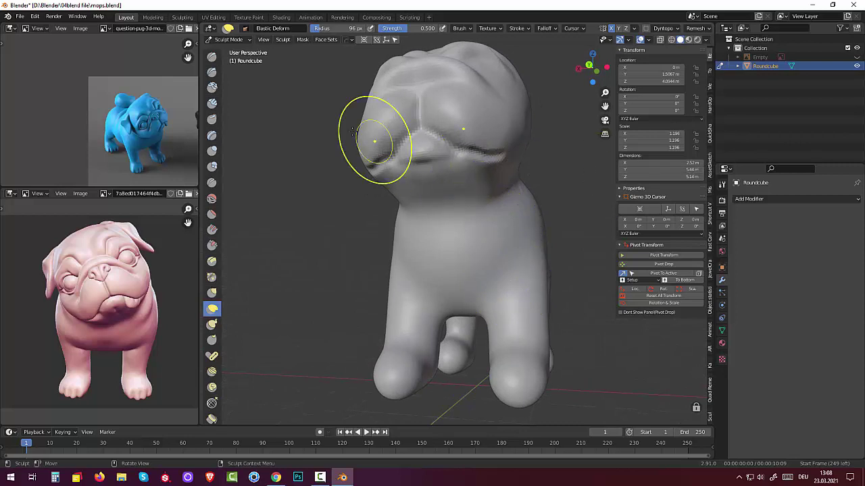
Smooth the muzzle surface with the Smooth brush.
{"action": "left_click", "coordinate": [211, 198]}
{"action": "left_click_drag", "start_coordinate": [471, 174], "coordinate": [447, 168]}
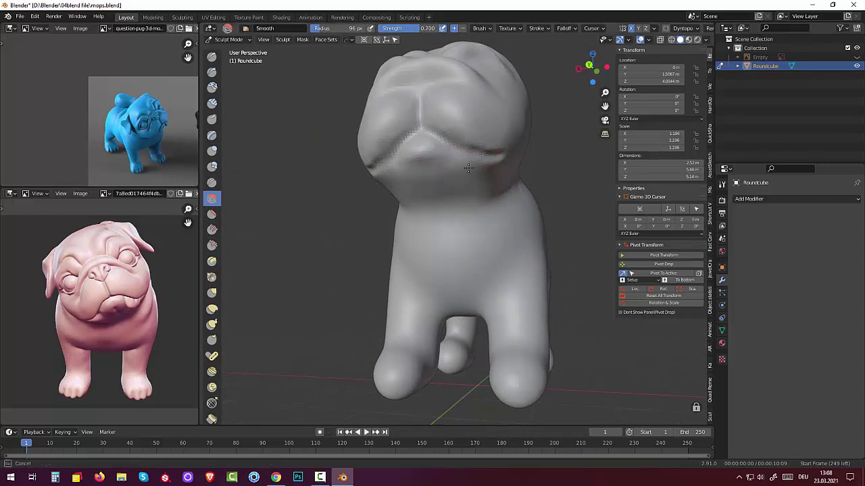
{"action": "left_click_drag", "start_coordinate": [488, 168], "coordinate": [499, 159]}
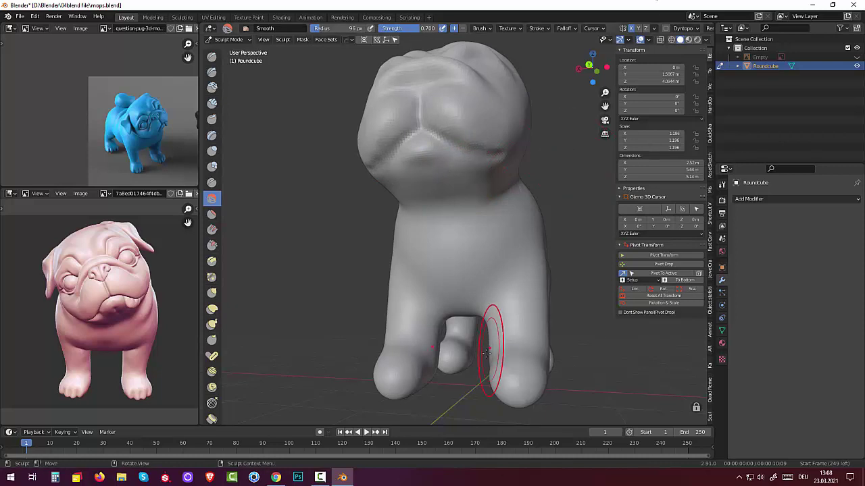
{"action": "middle_click_drag", "start_coordinate": [498, 344], "coordinate": [496, 420]}
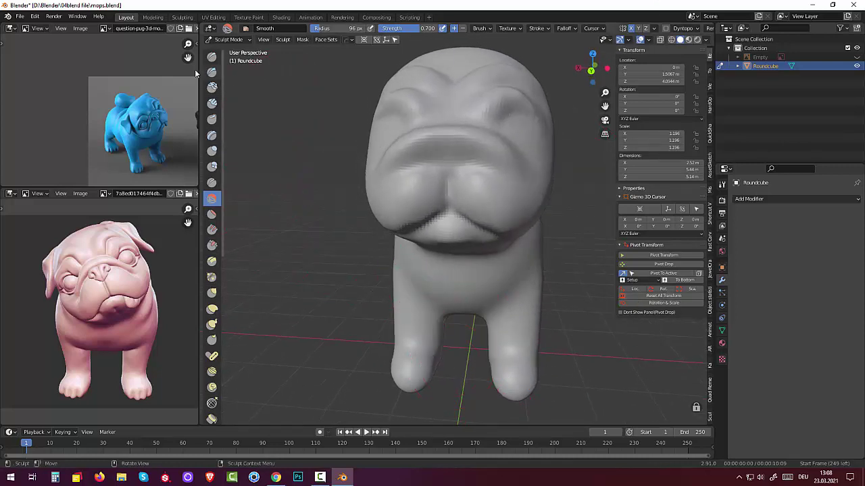
Build up the mouth below the muzzle with Clay Strips at 33 px radius.
{"action": "left_click", "coordinate": [212, 101]}
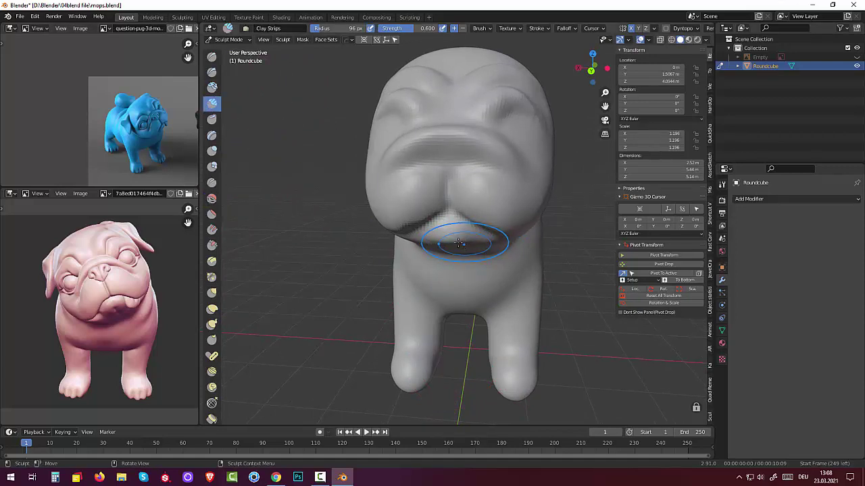
{"action": "key", "text": "f"}
{"action": "left_click", "coordinate": [438, 240]}
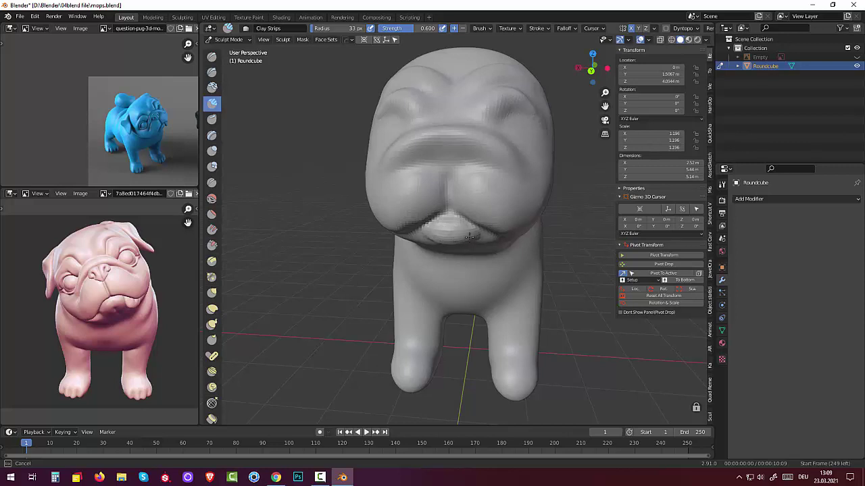
{"action": "left_click_drag", "start_coordinate": [447, 228], "coordinate": [826, 318]}
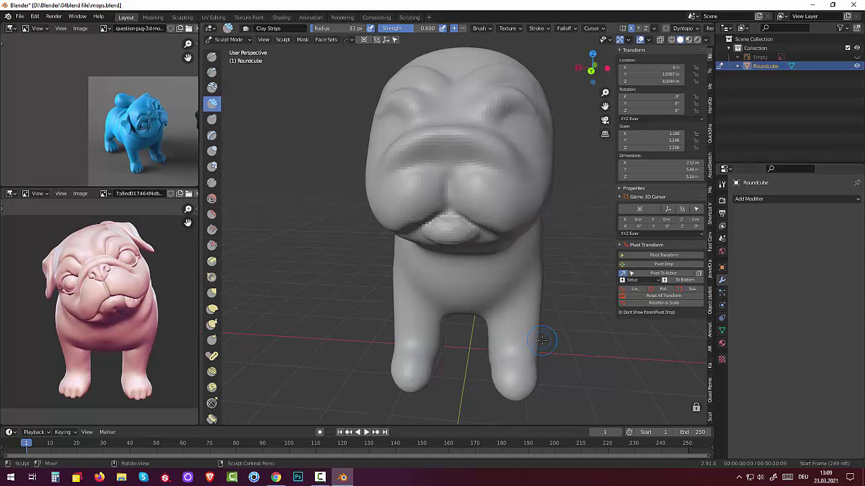
{"action": "mouse_move", "coordinate": [548, 344]}
{"action": "middle_mouse_down"}
{"action": "mouse_move", "coordinate": [480, 332]}
{"action": "mouse_move", "coordinate": [511, 343]}
{"action": "mouse_move", "coordinate": [579, 329]}
{"action": "mouse_move", "coordinate": [487, 243]}
{"action": "middle_mouse_up"}
Build up the pug's nose and shape its underside with clay.
{"action": "mouse_move", "coordinate": [420, 184]}
{"action": "left_mouse_down"}
{"action": "mouse_move", "coordinate": [478, 213]}
{"action": "mouse_move", "coordinate": [459, 208]}
{"action": "mouse_move", "coordinate": [459, 218]}
{"action": "left_mouse_up"}
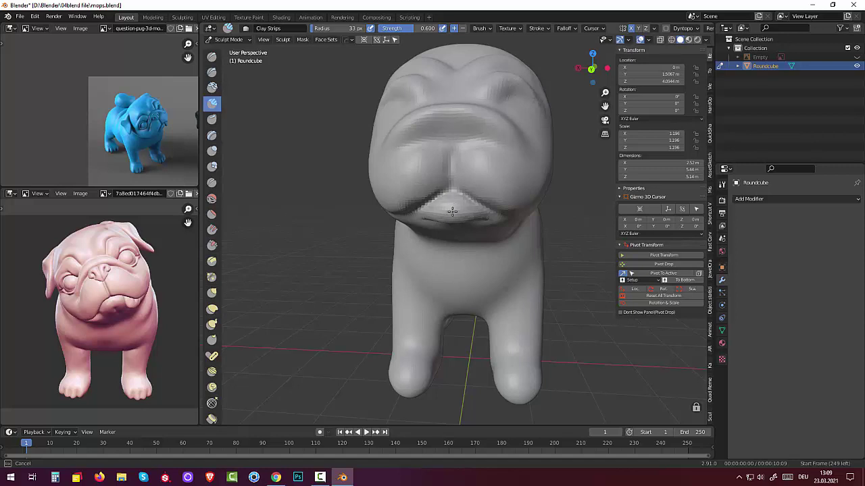
{"action": "left_click_drag", "start_coordinate": [439, 212], "coordinate": [439, 212]}
{"action": "left_click_drag", "start_coordinate": [460, 209], "coordinate": [460, 210]}
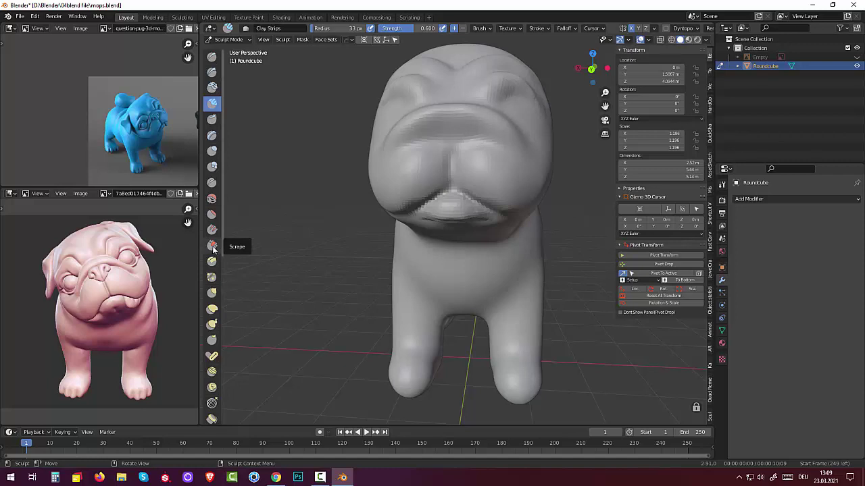
Pull the lower lip upward under the muzzle with Elastic Deform.
{"action": "left_click", "coordinate": [212, 309]}
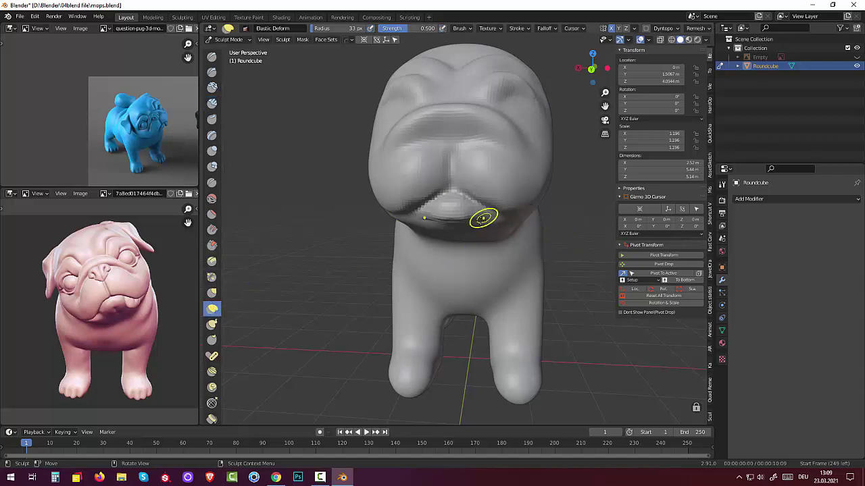
{"action": "left_click_drag", "start_coordinate": [483, 211], "coordinate": [466, 209]}
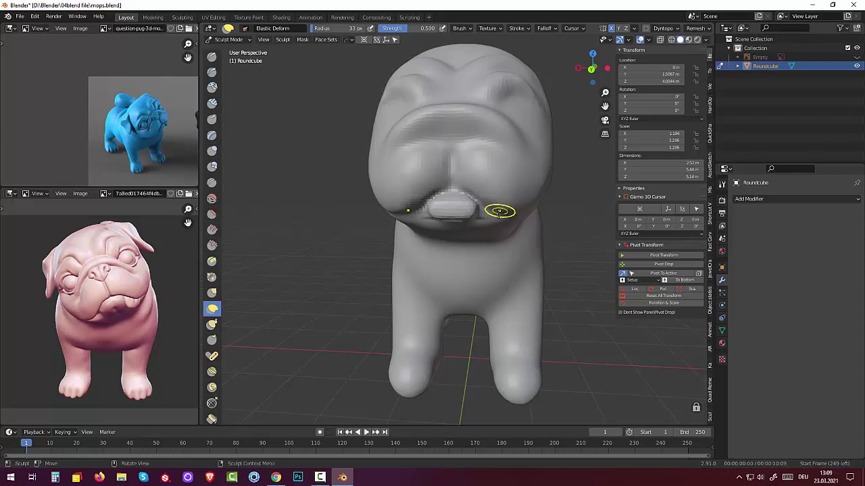
{"action": "middle_click_drag", "start_coordinate": [502, 205], "coordinate": [498, 169]}
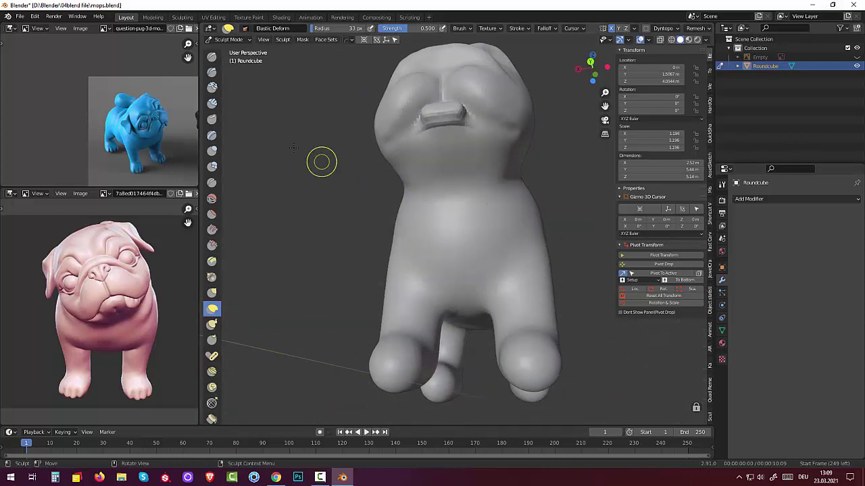
Add Clay Strips on top of the nose and smooth it into the muzzle.
{"action": "left_click", "coordinate": [212, 103]}
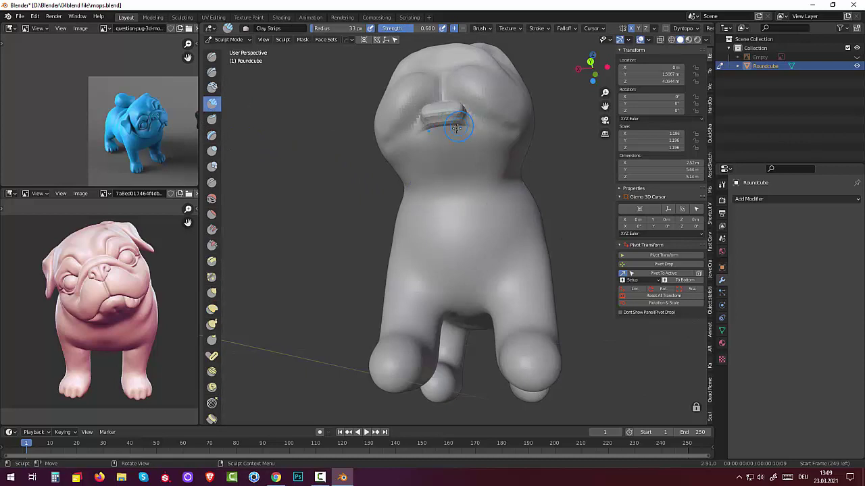
{"action": "left_click_drag", "start_coordinate": [456, 128], "coordinate": [430, 128]}
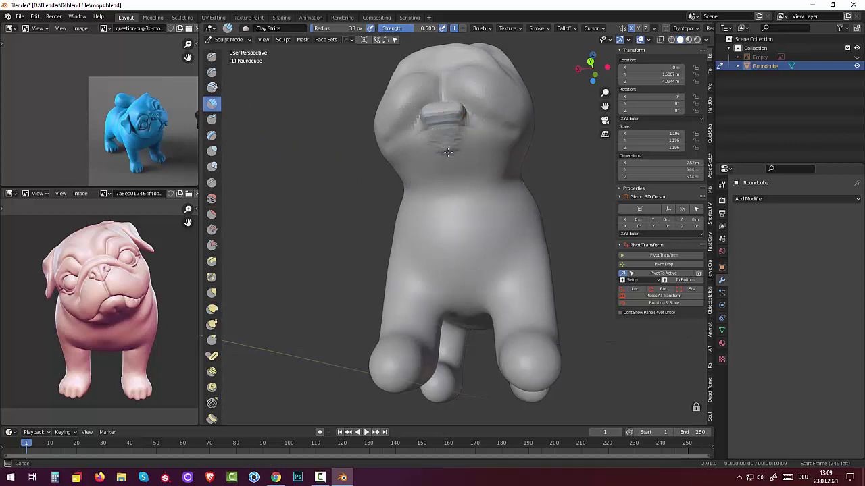
{"action": "left_click", "coordinate": [211, 197]}
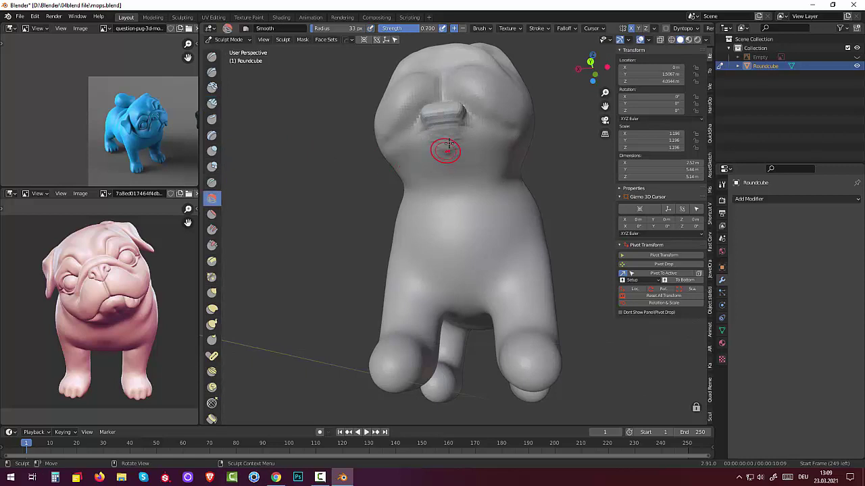
{"action": "left_click_drag", "start_coordinate": [449, 144], "coordinate": [443, 127]}
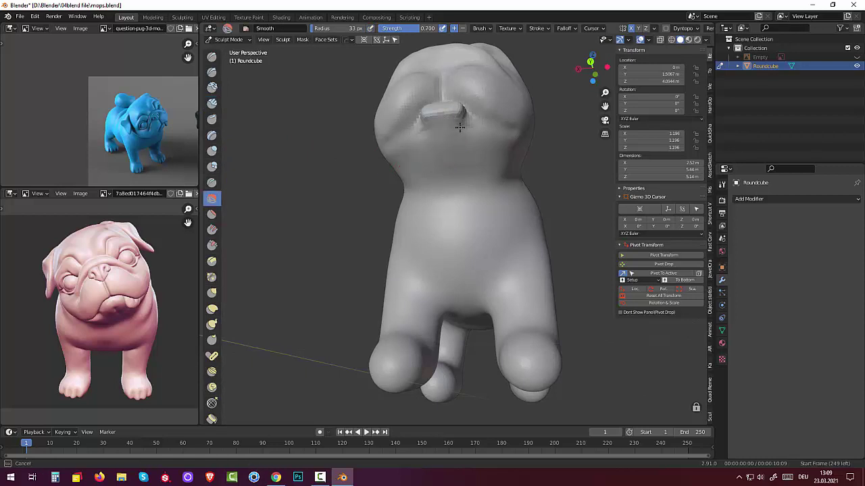
{"action": "left_click_drag", "start_coordinate": [434, 126], "coordinate": [454, 106]}
{"action": "mouse_move", "coordinate": [540, 256]}
{"action": "middle_mouse_down"}
{"action": "mouse_move", "coordinate": [562, 265]}
{"action": "mouse_move", "coordinate": [560, 209]}
{"action": "middle_mouse_up"}
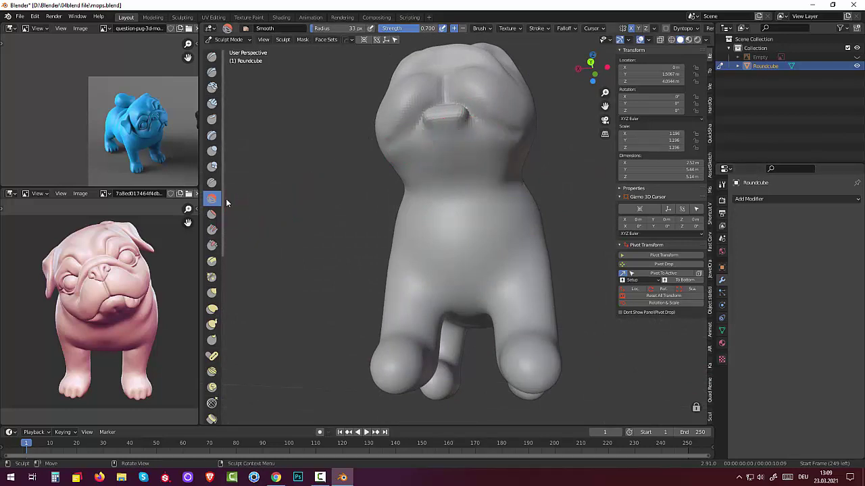
Raise the nose slightly with a Draw brush stroke.
{"action": "left_click", "coordinate": [211, 57]}
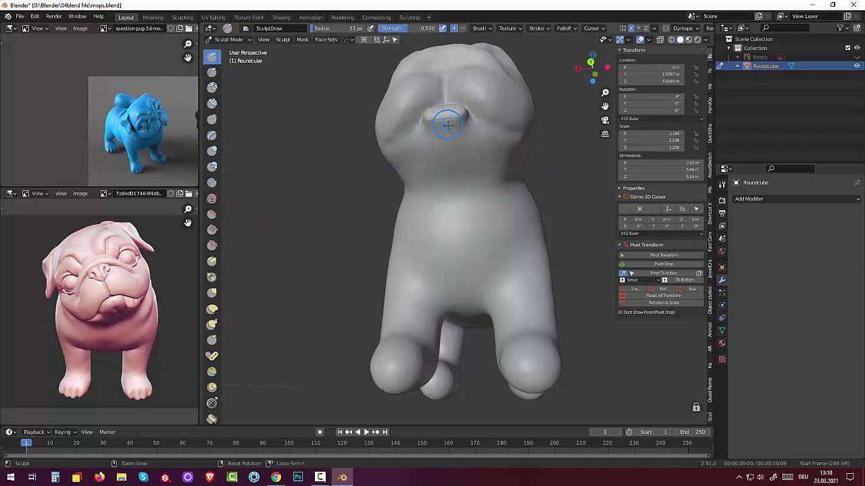
{"action": "left_click_drag", "start_coordinate": [448, 125], "coordinate": [446, 128]}
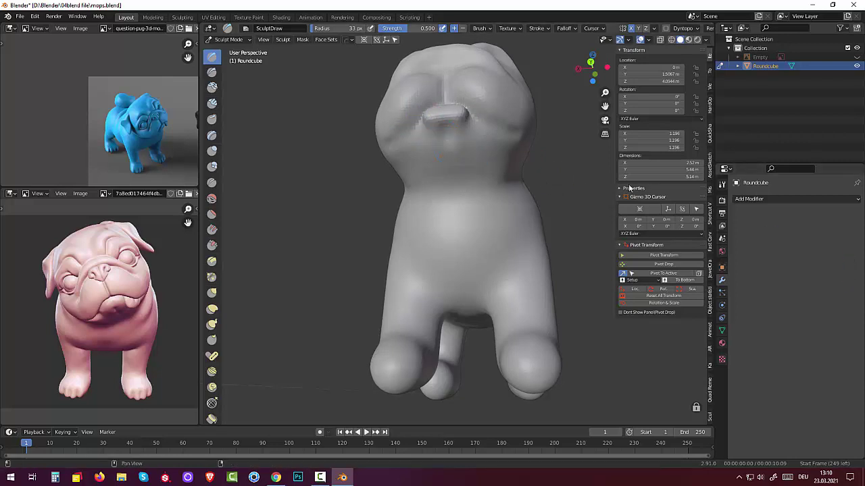
{"action": "middle_click_drag", "start_coordinate": [546, 188], "coordinate": [543, 250]}
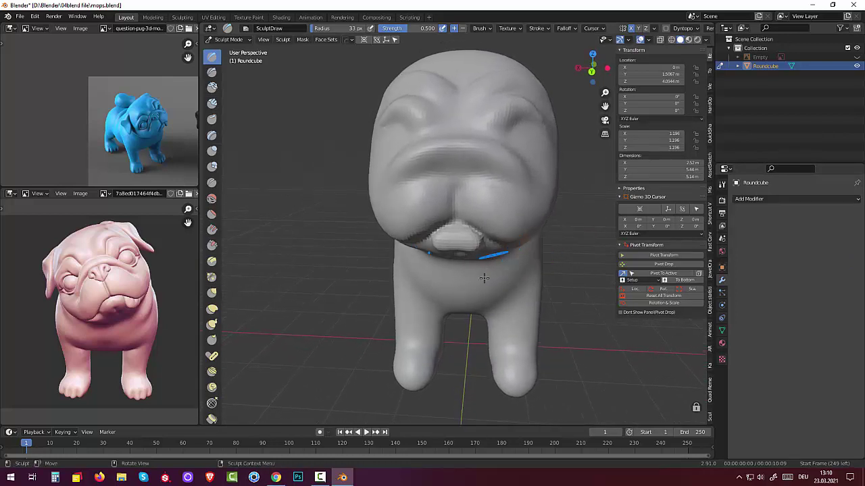
Pull both brows and the forehead ridge between them into a furrow with Grab.
{"action": "left_click", "coordinate": [211, 296]}
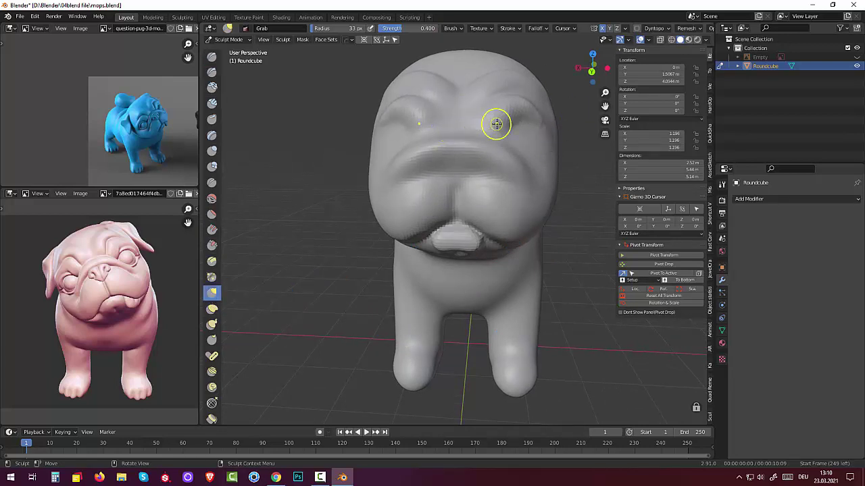
{"action": "mouse_move", "coordinate": [497, 124]}
{"action": "left_mouse_down"}
{"action": "mouse_move", "coordinate": [511, 126]}
{"action": "mouse_move", "coordinate": [518, 120]}
{"action": "mouse_move", "coordinate": [498, 129]}
{"action": "mouse_move", "coordinate": [515, 116]}
{"action": "left_mouse_up"}
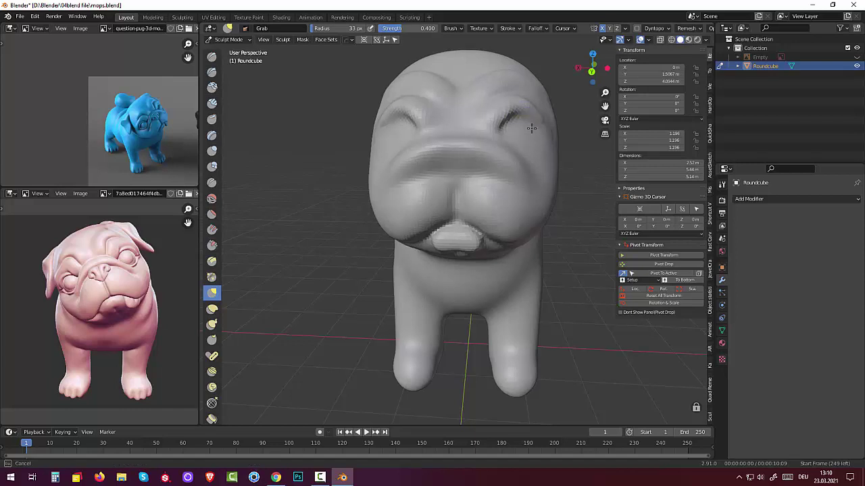
{"action": "left_click_drag", "start_coordinate": [528, 125], "coordinate": [524, 128]}
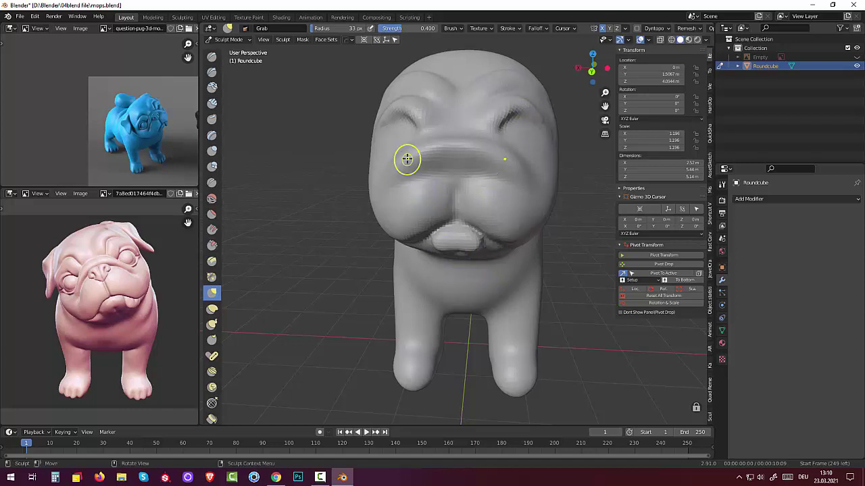
{"action": "mouse_move", "coordinate": [489, 149]}
{"action": "left_mouse_down"}
{"action": "mouse_move", "coordinate": [457, 140]}
{"action": "mouse_move", "coordinate": [491, 124]}
{"action": "mouse_move", "coordinate": [489, 115]}
{"action": "mouse_move", "coordinate": [474, 120]}
{"action": "mouse_move", "coordinate": [482, 129]}
{"action": "left_mouse_up"}
{"action": "mouse_move", "coordinate": [481, 83]}
{"action": "left_mouse_down"}
{"action": "mouse_move", "coordinate": [462, 100]}
{"action": "mouse_move", "coordinate": [448, 83]}
{"action": "mouse_move", "coordinate": [471, 105]}
{"action": "mouse_move", "coordinate": [422, 120]}
{"action": "left_mouse_up"}
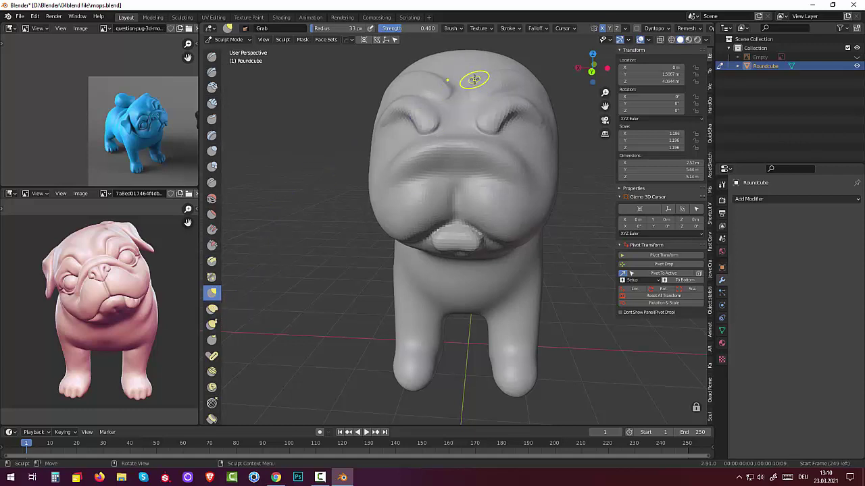
{"action": "left_click_drag", "start_coordinate": [473, 86], "coordinate": [471, 103]}
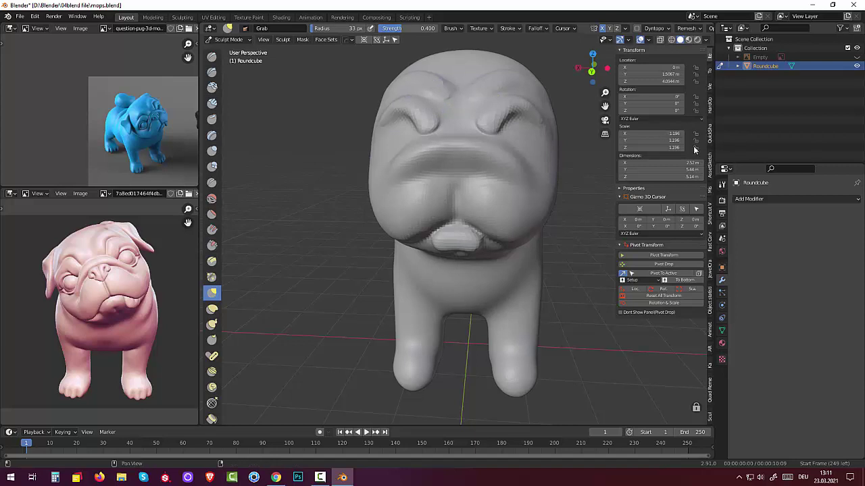
Layer Clay Strips wrinkles across the brow, softening the crease between the eyes.
{"action": "left_click", "coordinate": [212, 102]}
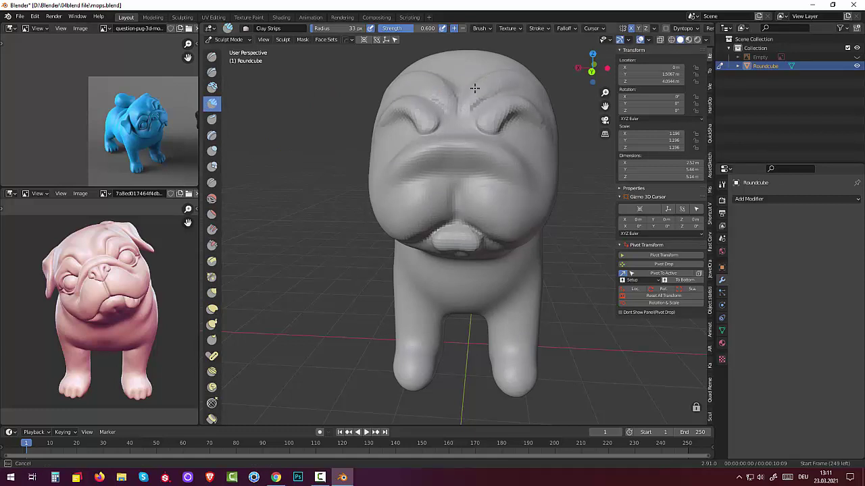
{"action": "mouse_move", "coordinate": [495, 79]}
{"action": "left_mouse_down"}
{"action": "mouse_move", "coordinate": [435, 92]}
{"action": "mouse_move", "coordinate": [449, 104]}
{"action": "left_mouse_up"}
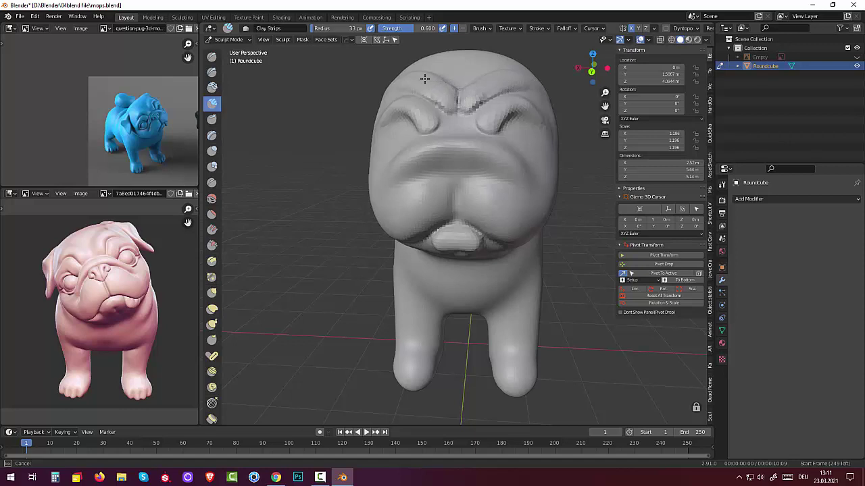
{"action": "left_click_drag", "start_coordinate": [432, 79], "coordinate": [368, 114]}
{"action": "mouse_move", "coordinate": [410, 87]}
{"action": "left_mouse_down", "text": "shift"}
{"action": "mouse_move", "coordinate": [479, 84]}
{"action": "mouse_move", "coordinate": [507, 71]}
{"action": "left_mouse_up", "text": "shift"}
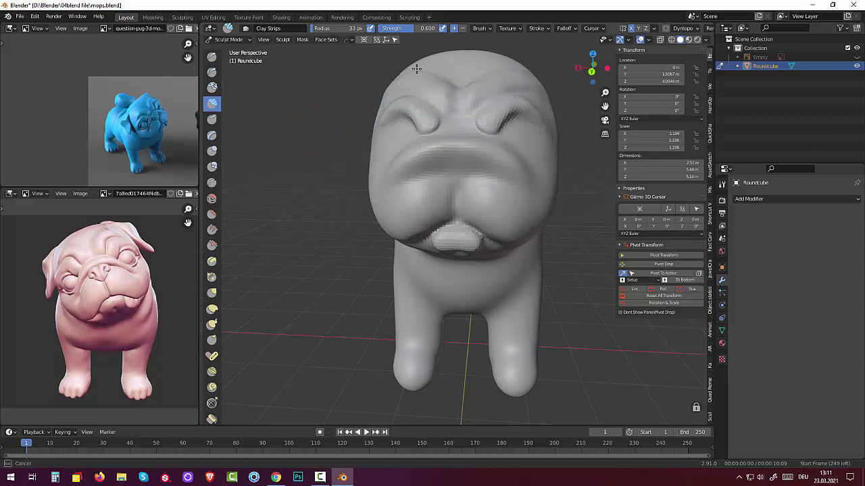
{"action": "left_click_drag", "start_coordinate": [374, 93], "coordinate": [368, 108]}
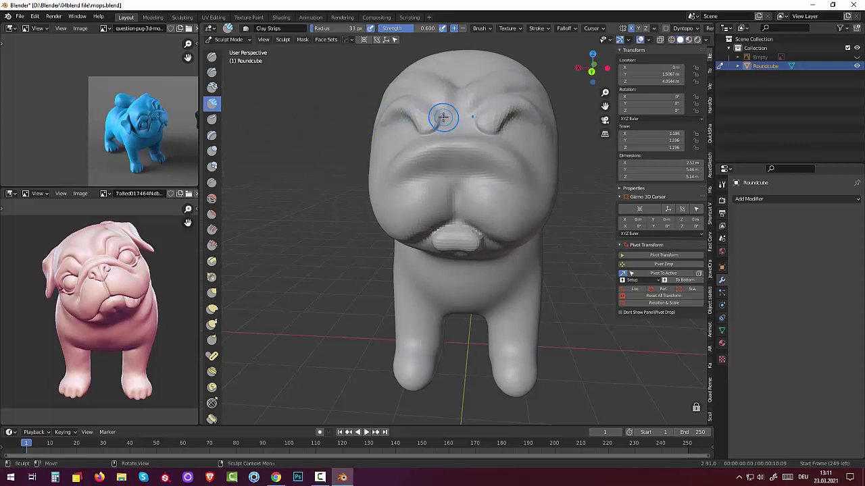
Draw wrinkle lines across the forehead, then snap to the back orthographic view.
{"action": "left_click", "coordinate": [211, 58]}
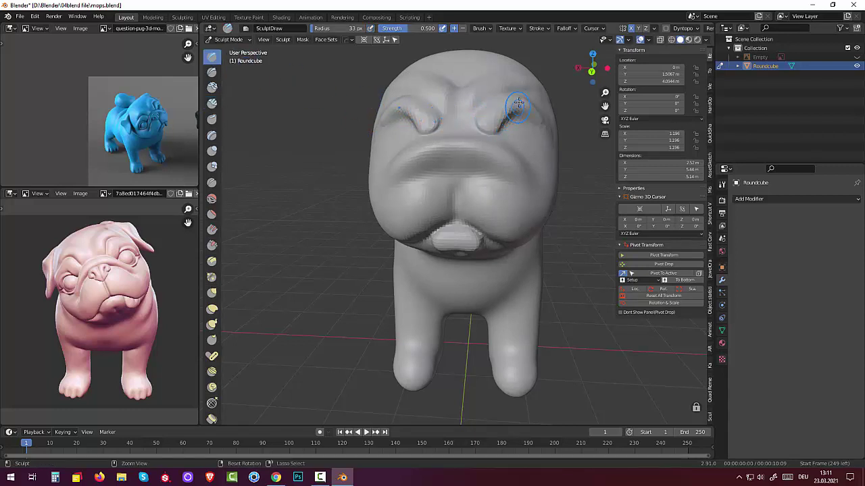
{"action": "mouse_move", "coordinate": [449, 86]}
{"action": "left_mouse_down"}
{"action": "mouse_move", "coordinate": [464, 98]}
{"action": "mouse_move", "coordinate": [461, 113]}
{"action": "mouse_move", "coordinate": [449, 94]}
{"action": "mouse_move", "coordinate": [393, 86]}
{"action": "mouse_move", "coordinate": [379, 100]}
{"action": "left_mouse_up"}
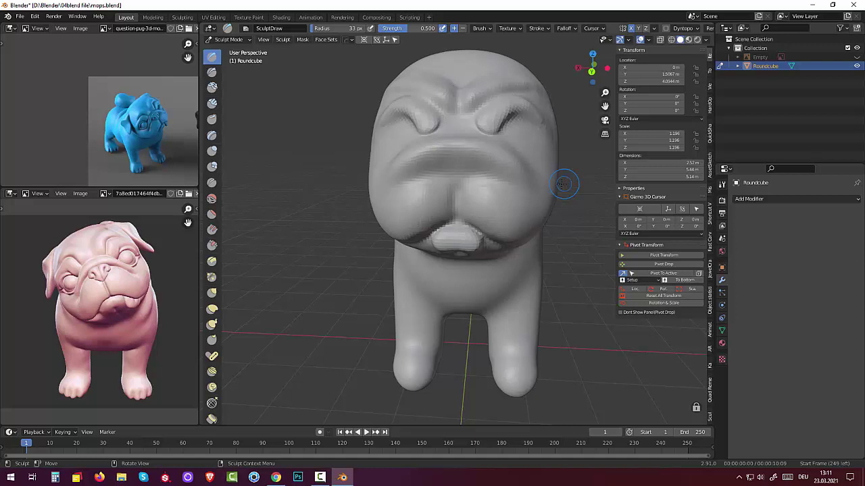
{"action": "key", "text": "KP_1"}
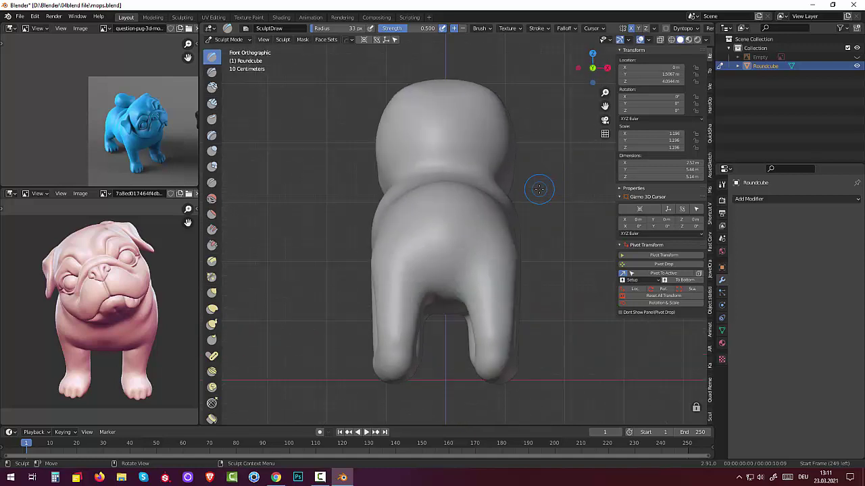
{"action": "key", "text": "ctrl+KP_1"}
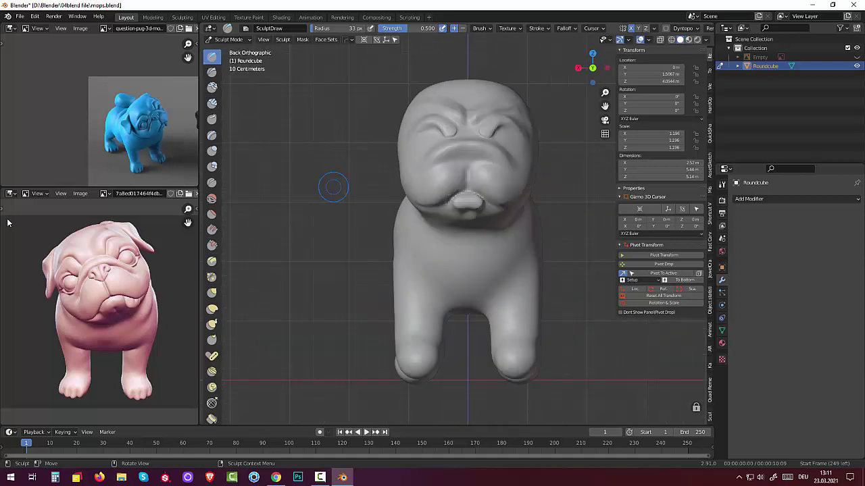
Swell the cheek and jowls outward with a 105 px Elastic Deform brush.
{"action": "left_click", "coordinate": [212, 309]}
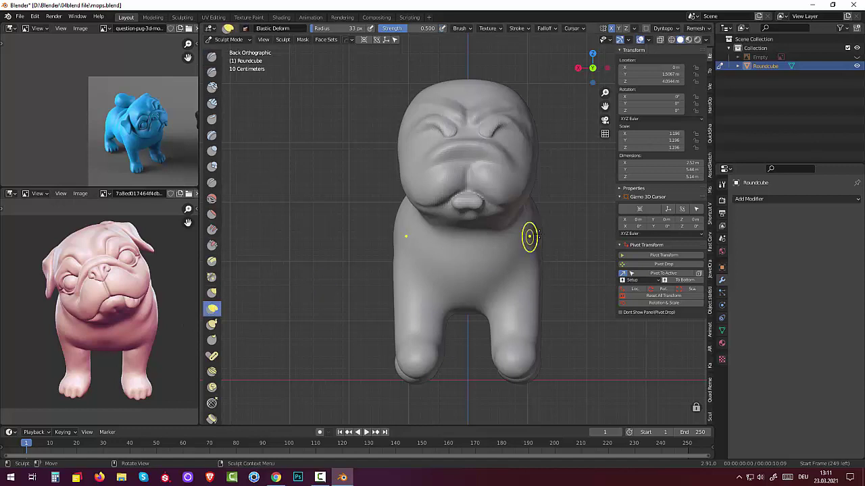
{"action": "key", "text": "f"}
{"action": "left_click", "coordinate": [515, 190]}
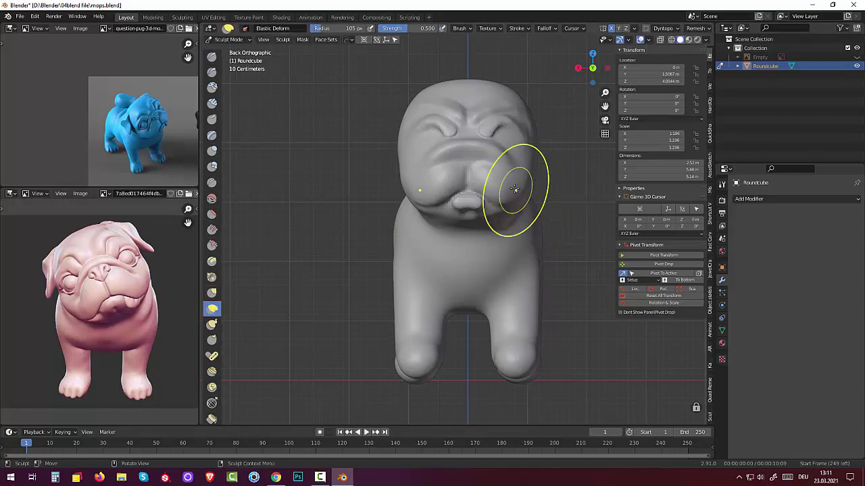
{"action": "left_click_drag", "start_coordinate": [515, 189], "coordinate": [561, 189]}
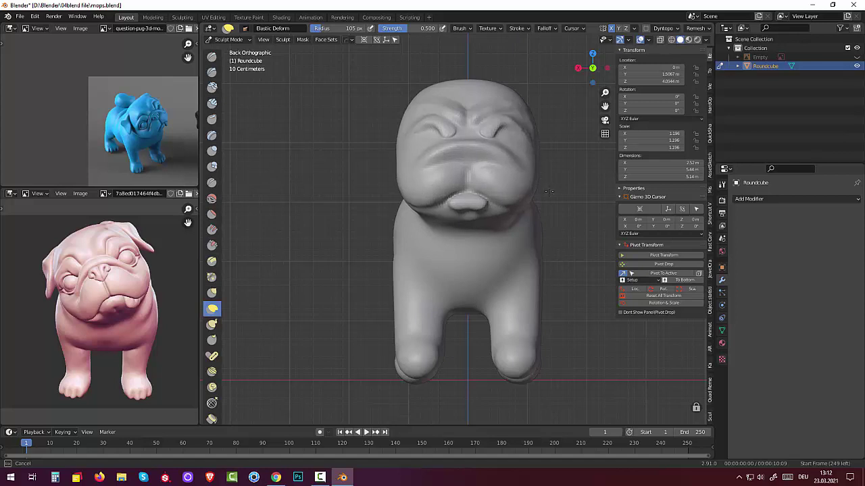
{"action": "left_click_drag", "start_coordinate": [548, 191], "coordinate": [546, 203]}
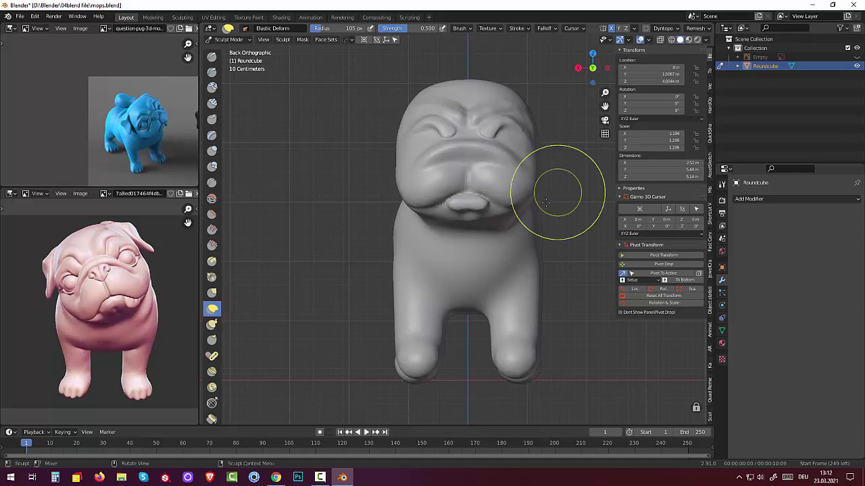
{"action": "scroll", "coordinate": [575, 261], "scroll_direction": "up", "scroll_amount": 3}
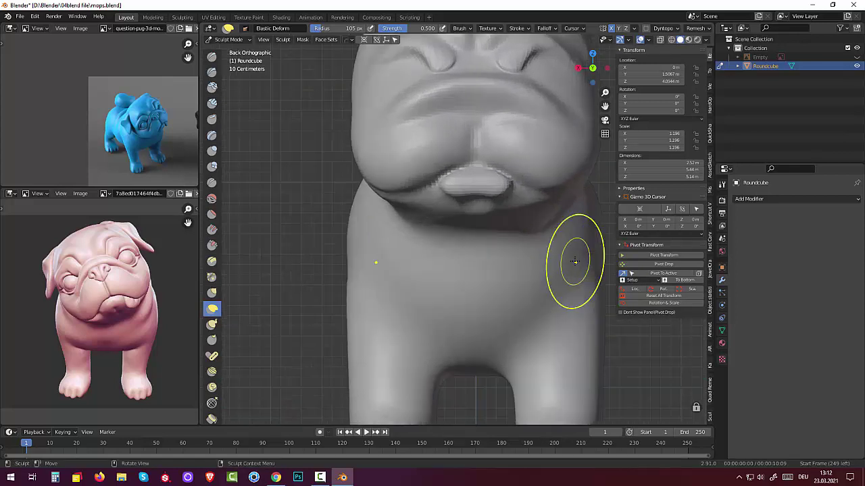
{"action": "scroll", "coordinate": [574, 260], "scroll_direction": "down", "scroll_amount": 1}
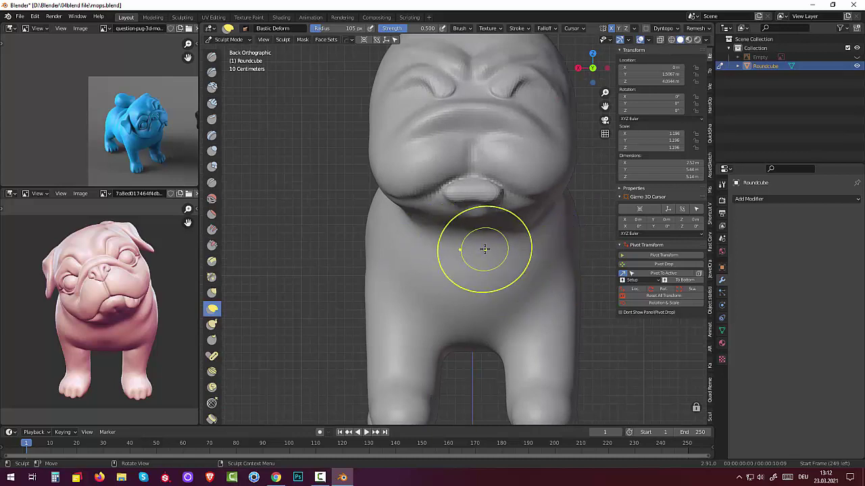
{"action": "middle_click_drag", "start_coordinate": [484, 249], "coordinate": [481, 250]}
Mask the bump under the mouth and the surrounding mouth area.
{"action": "key", "text": "m"}
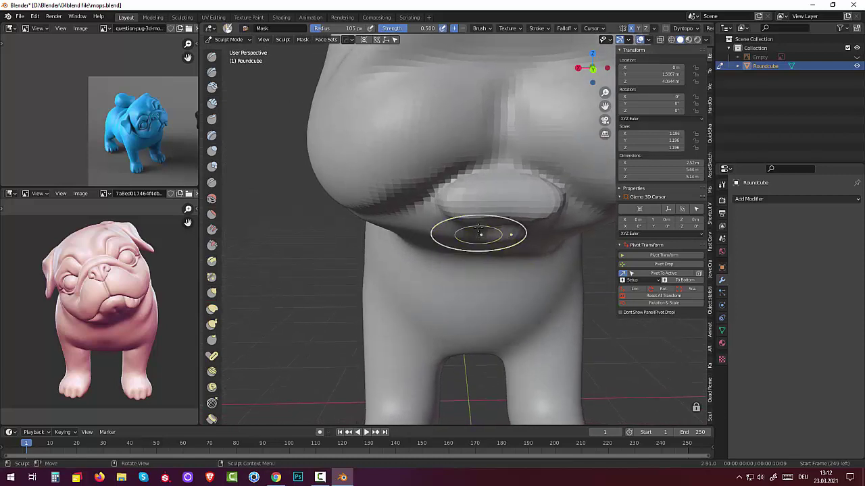
{"action": "mouse_move", "coordinate": [479, 232]}
{"action": "left_mouse_down"}
{"action": "mouse_move", "coordinate": [488, 200]}
{"action": "mouse_move", "coordinate": [493, 241]}
{"action": "left_mouse_up"}
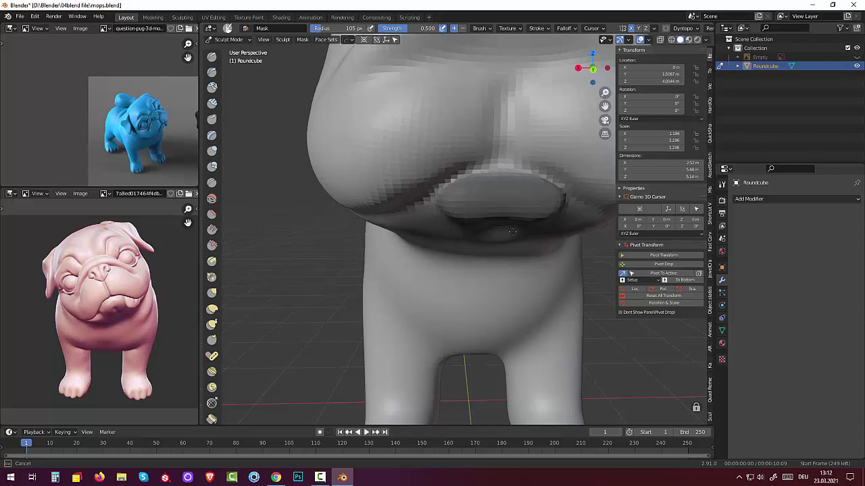
{"action": "scroll", "coordinate": [483, 223], "scroll_direction": "down", "scroll_amount": 5}
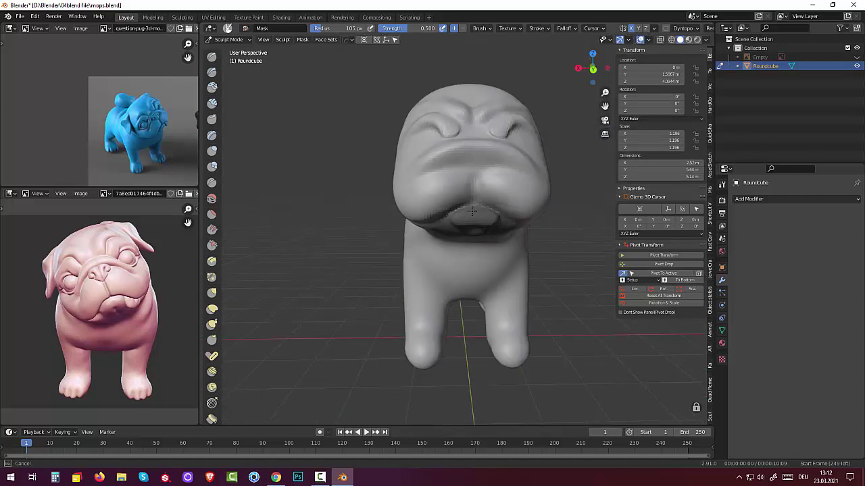
{"action": "left_click_drag", "start_coordinate": [472, 211], "coordinate": [457, 222]}
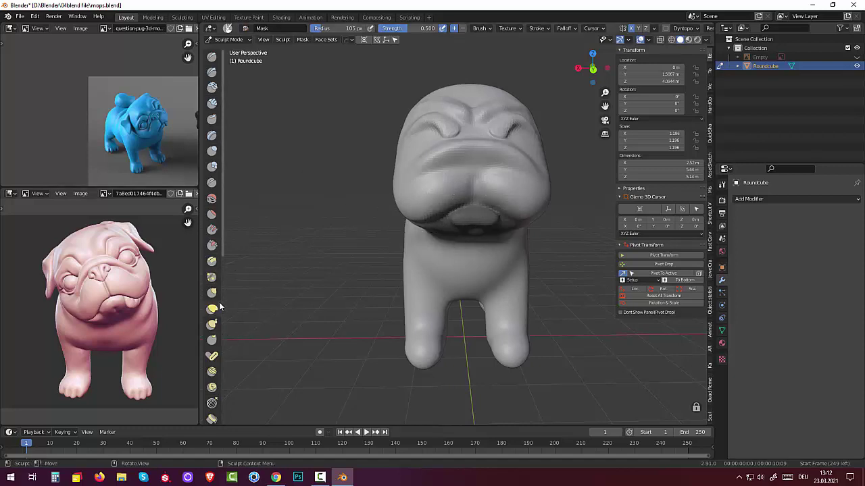
{"action": "left_click_drag", "start_coordinate": [521, 209], "coordinate": [498, 194]}
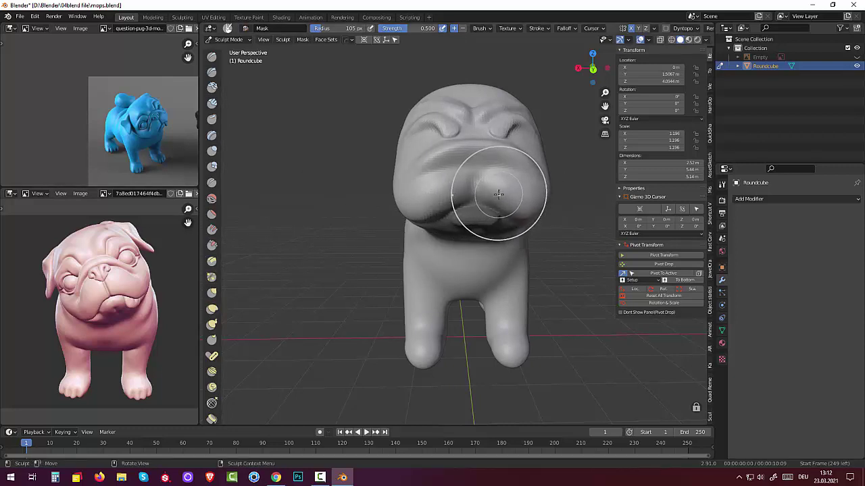
Shape the mouth, cheek and upper muzzle with Elastic Deform, undoing the lopsided last stroke.
{"action": "left_click", "coordinate": [211, 309]}
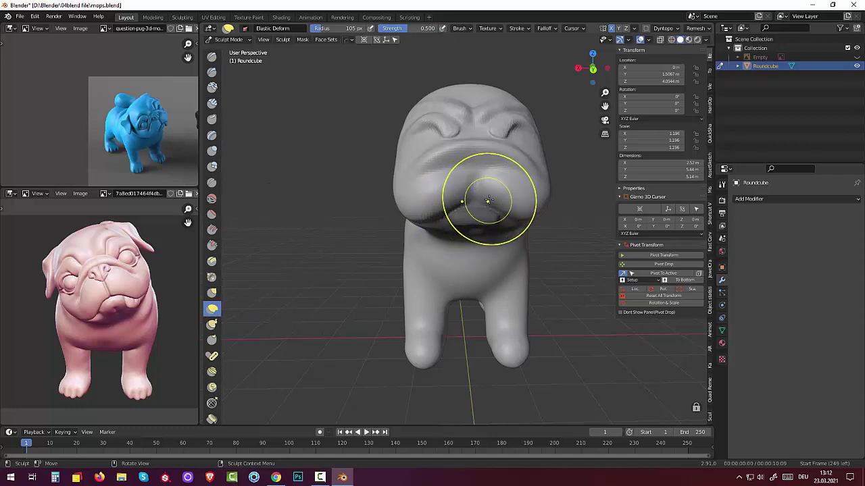
{"action": "mouse_move", "coordinate": [473, 196]}
{"action": "left_mouse_down"}
{"action": "mouse_move", "coordinate": [488, 213]}
{"action": "mouse_move", "coordinate": [460, 228]}
{"action": "mouse_move", "coordinate": [525, 209]}
{"action": "mouse_move", "coordinate": [511, 192]}
{"action": "mouse_move", "coordinate": [521, 131]}
{"action": "mouse_move", "coordinate": [515, 220]}
{"action": "mouse_move", "coordinate": [503, 229]}
{"action": "left_mouse_up"}
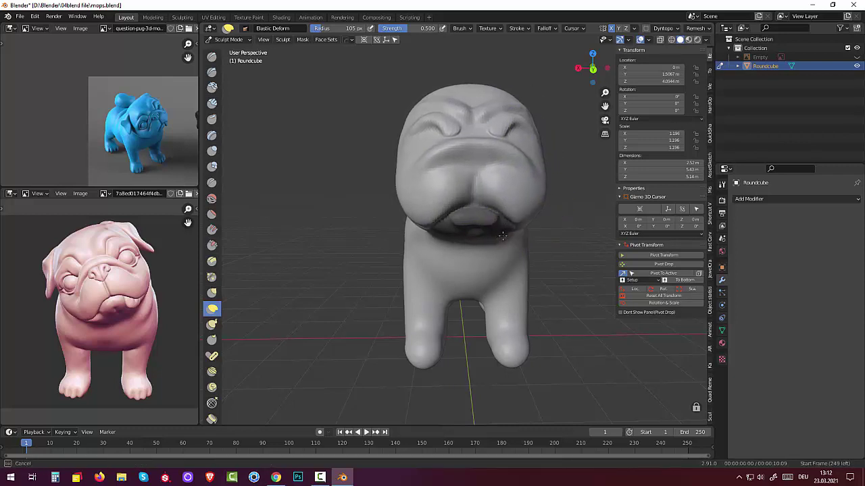
{"action": "middle_click_drag", "start_coordinate": [491, 230], "coordinate": [428, 155]}
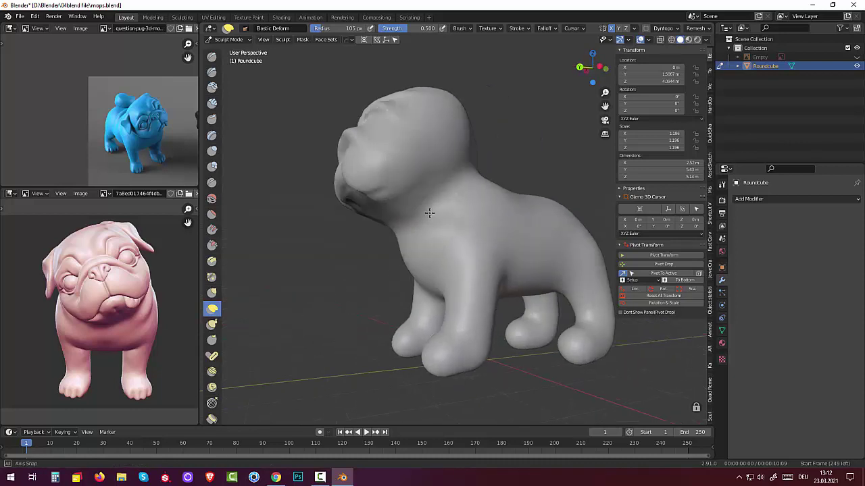
{"action": "left_click_drag", "start_coordinate": [410, 178], "coordinate": [385, 185]}
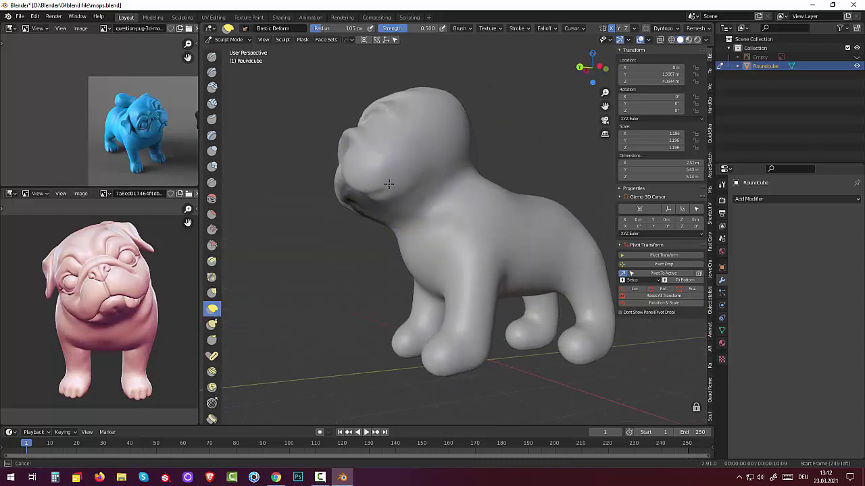
{"action": "middle_click_drag", "start_coordinate": [389, 184], "coordinate": [487, 181]}
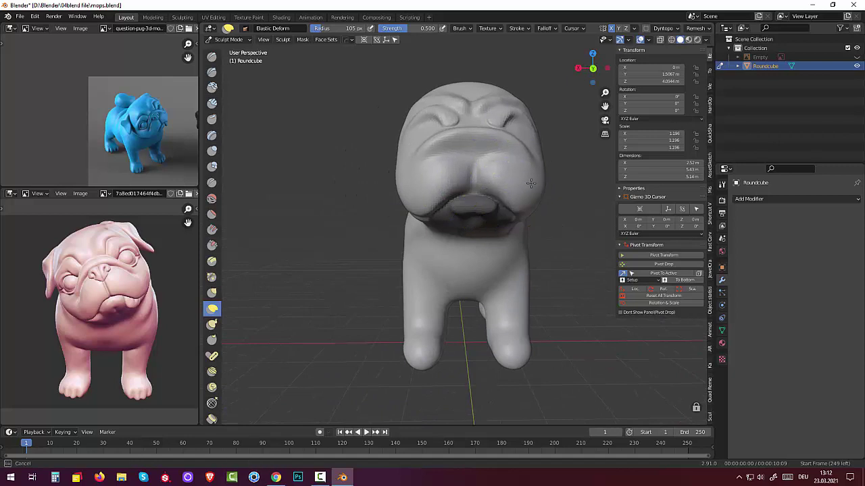
{"action": "left_click_drag", "start_coordinate": [531, 183], "coordinate": [552, 178]}
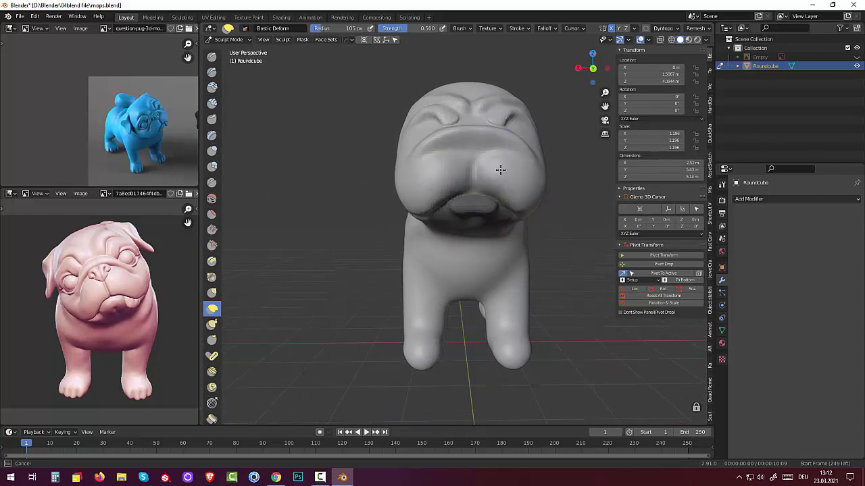
{"action": "mouse_move", "coordinate": [511, 169]}
{"action": "left_mouse_down"}
{"action": "mouse_move", "coordinate": [503, 195]}
{"action": "mouse_move", "coordinate": [529, 199]}
{"action": "left_mouse_up"}
{"action": "key", "text": "ctrl+z"}
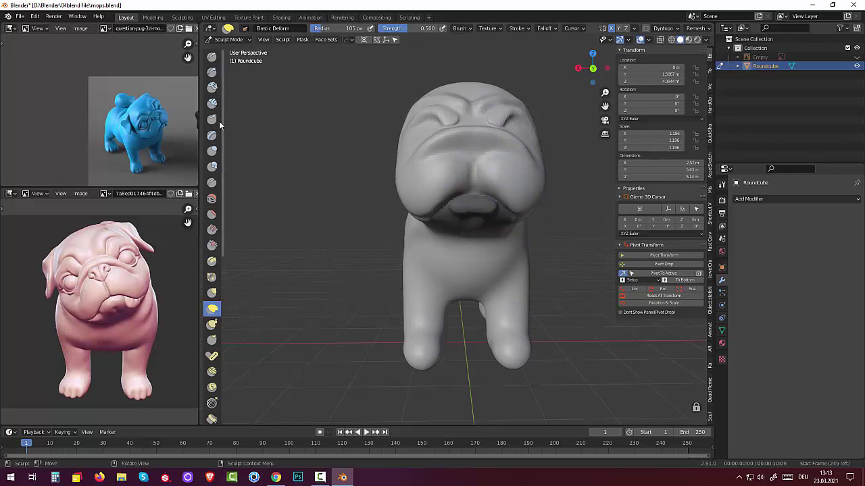
Puff out the pug's muzzle and cheek lobes with the Inflate/Deflate brush, checking from the front-left and left side.
{"action": "left_click", "coordinate": [212, 152]}
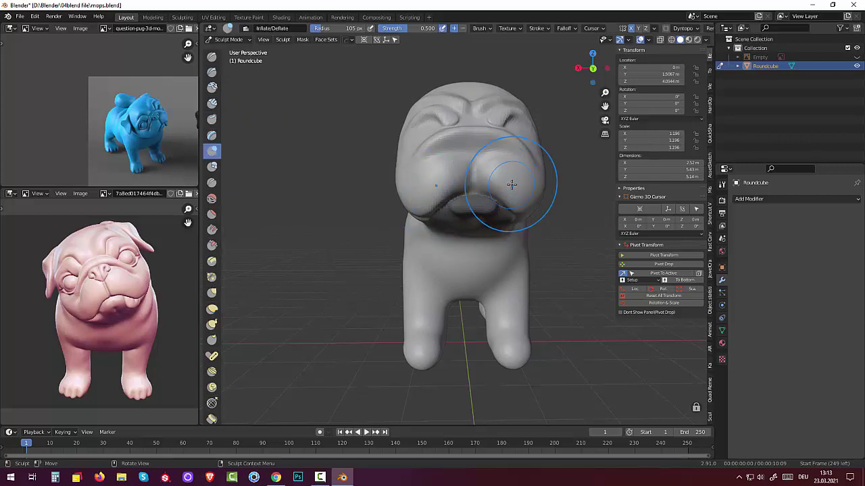
{"action": "left_click_drag", "start_coordinate": [511, 173], "coordinate": [502, 185]}
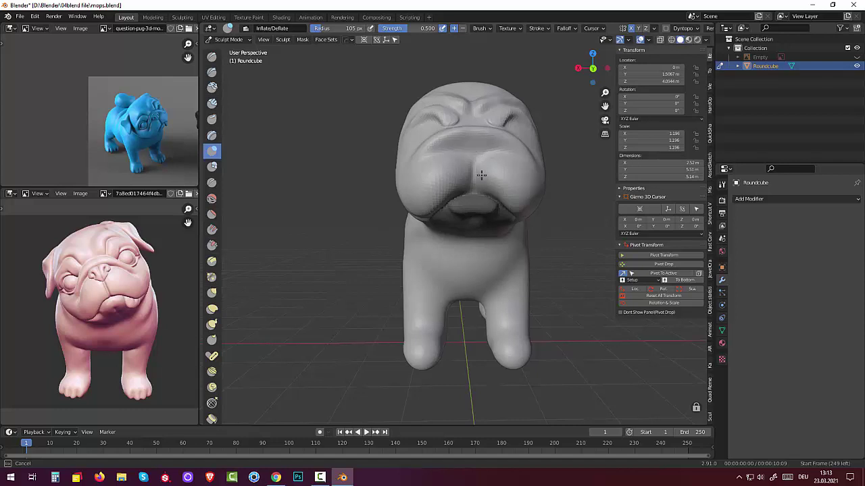
{"action": "mouse_move", "coordinate": [481, 175]}
{"action": "left_mouse_down"}
{"action": "mouse_move", "coordinate": [467, 173]}
{"action": "mouse_move", "coordinate": [505, 199]}
{"action": "left_mouse_up"}
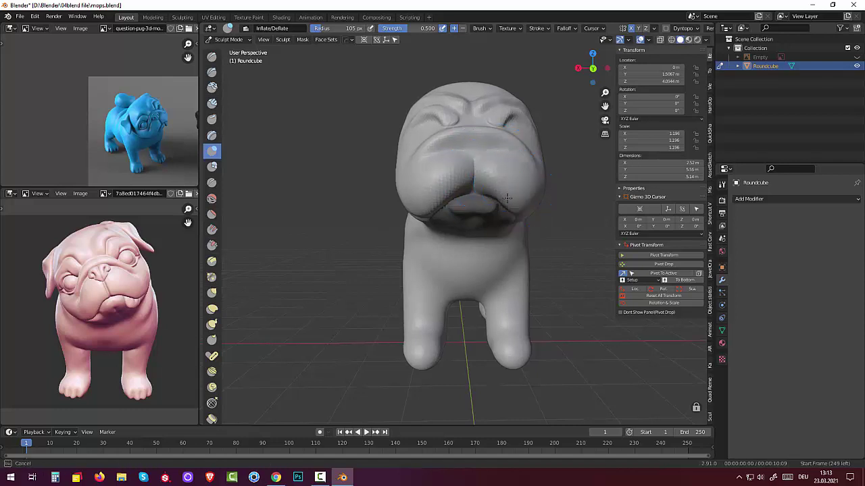
{"action": "middle_click_drag", "start_coordinate": [521, 212], "coordinate": [506, 222]}
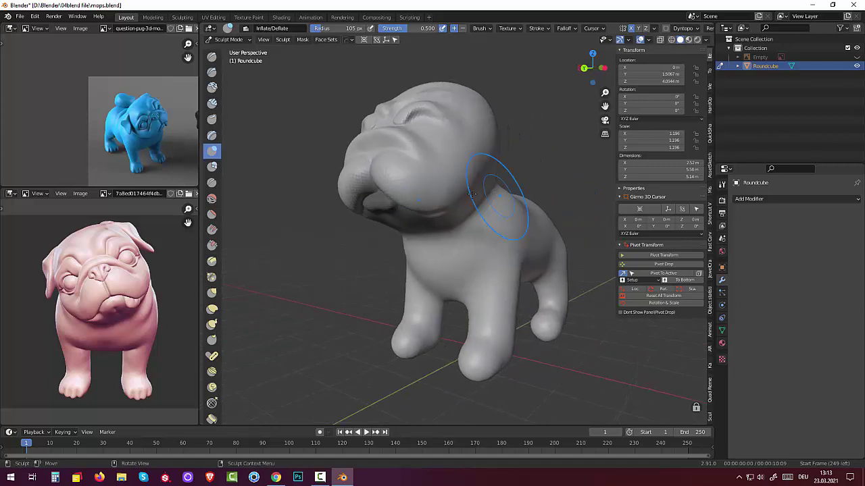
{"action": "mouse_move", "coordinate": [415, 189]}
{"action": "middle_mouse_down"}
{"action": "mouse_move", "coordinate": [394, 191]}
{"action": "mouse_move", "coordinate": [475, 170]}
{"action": "mouse_move", "coordinate": [512, 173]}
{"action": "mouse_move", "coordinate": [508, 231]}
{"action": "mouse_move", "coordinate": [498, 228]}
{"action": "middle_mouse_up"}
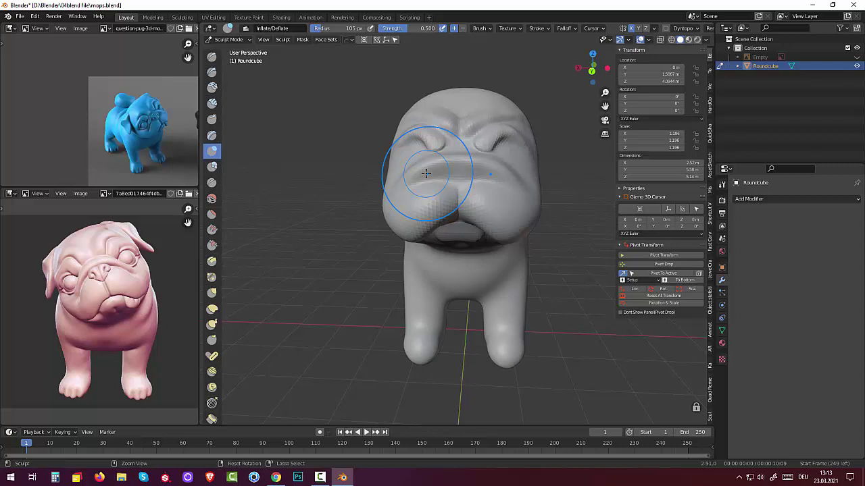
Invert the mask with Ctrl+I and inflate the mouth into a fuller lower lip beneath the muzzle.
{"action": "key", "text": "ctrl+i"}
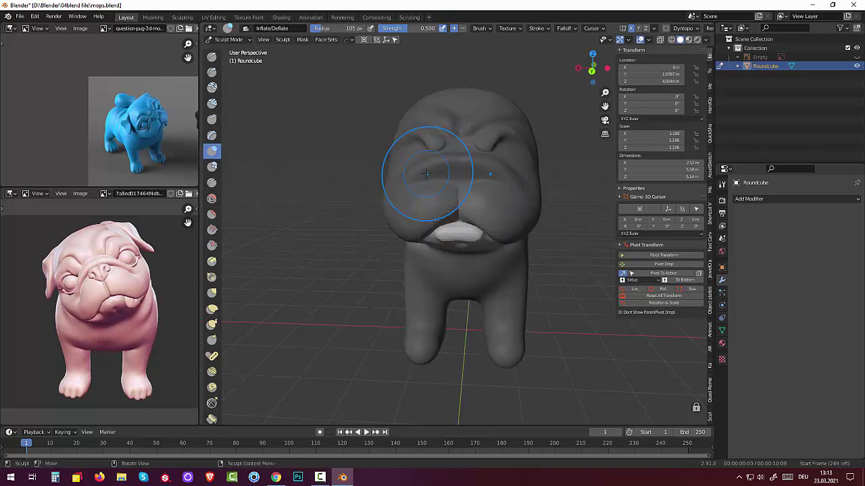
{"action": "left_click_drag", "start_coordinate": [426, 173], "coordinate": [458, 238]}
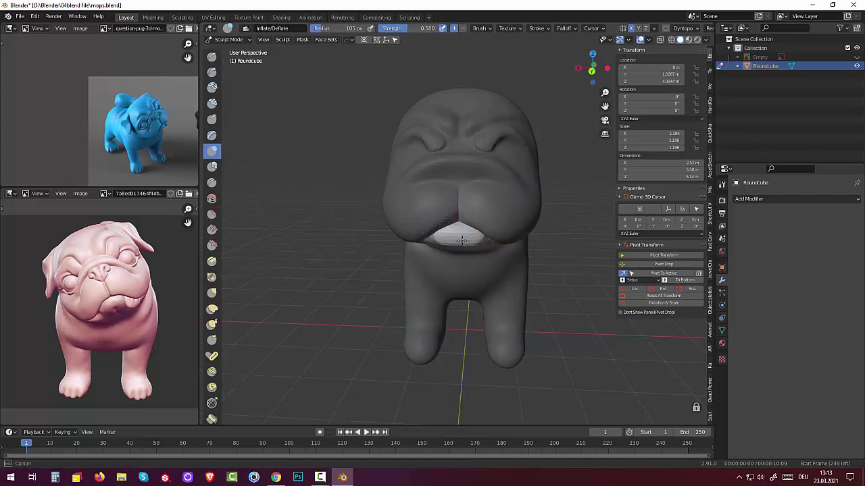
{"action": "left_click_drag", "start_coordinate": [458, 238], "coordinate": [460, 229]}
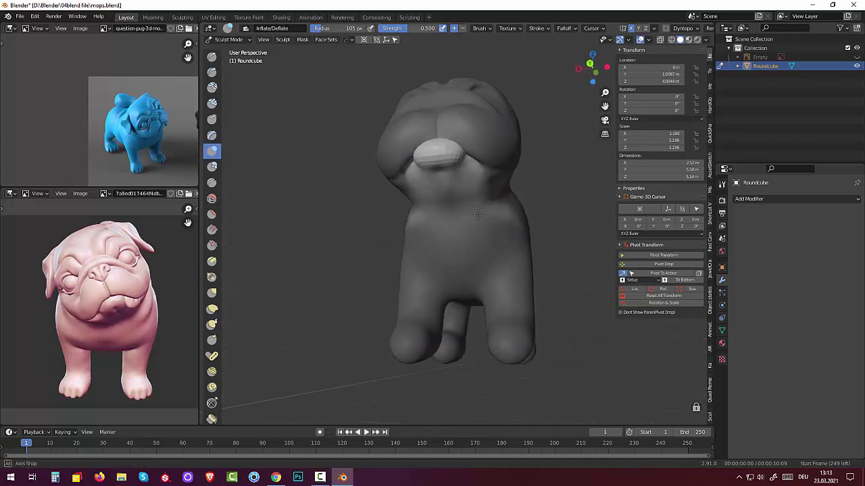
{"action": "mouse_move", "coordinate": [460, 229]}
{"action": "middle_mouse_down"}
{"action": "mouse_move", "coordinate": [458, 206]}
{"action": "mouse_move", "coordinate": [490, 233]}
{"action": "mouse_move", "coordinate": [421, 150]}
{"action": "mouse_move", "coordinate": [463, 220]}
{"action": "mouse_move", "coordinate": [462, 211]}
{"action": "mouse_move", "coordinate": [449, 215]}
{"action": "middle_mouse_up"}
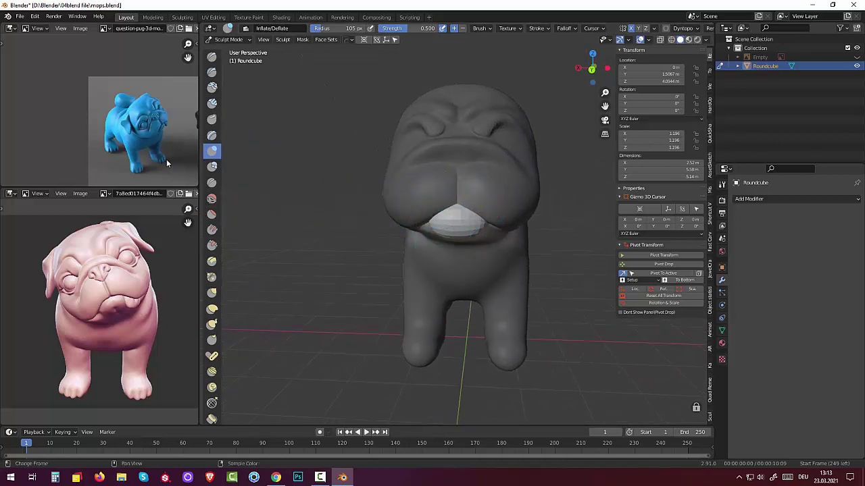
{"action": "left_click", "coordinate": [211, 198]}
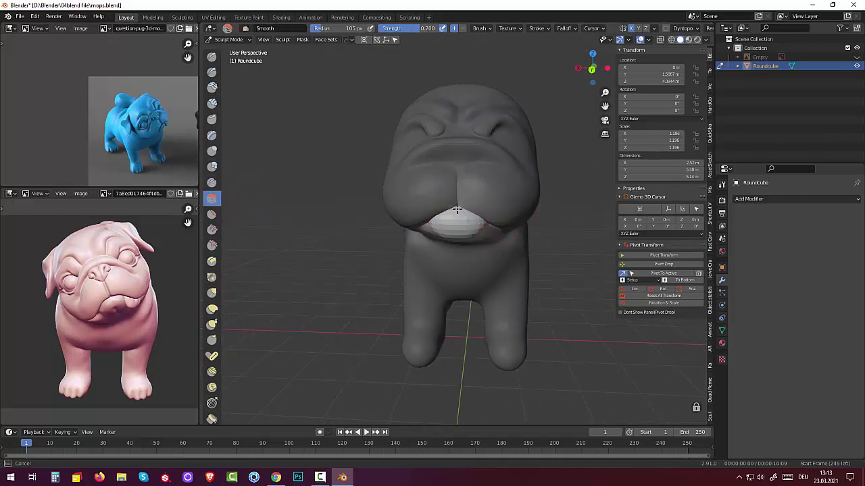
Blend the lower lip into the jowls and chin, then clear all masking and review from the side.
{"action": "mouse_move", "coordinate": [454, 211]}
{"action": "left_mouse_down"}
{"action": "mouse_move", "coordinate": [455, 226]}
{"action": "mouse_move", "coordinate": [471, 222]}
{"action": "left_mouse_up"}
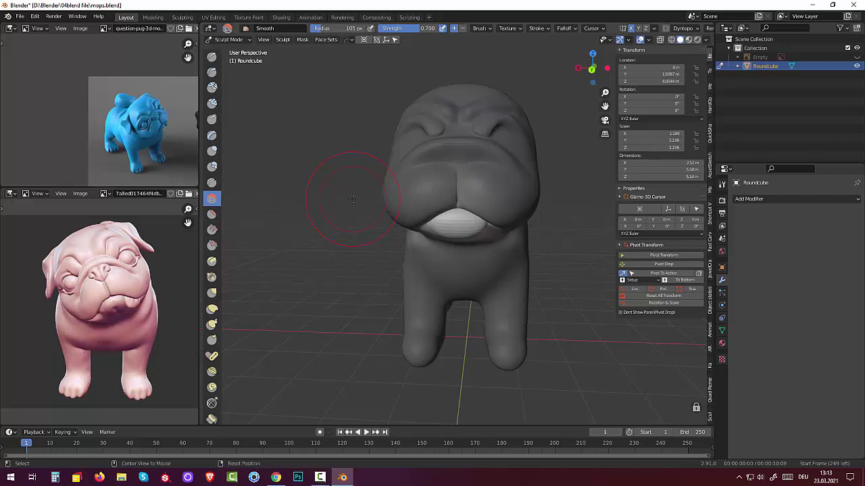
{"action": "key", "text": "alt+m"}
{"action": "mouse_move", "coordinate": [424, 209]}
{"action": "middle_mouse_down"}
{"action": "mouse_move", "coordinate": [380, 225]}
{"action": "mouse_move", "coordinate": [424, 221]}
{"action": "mouse_move", "coordinate": [451, 231]}
{"action": "mouse_move", "coordinate": [392, 243]}
{"action": "mouse_move", "coordinate": [389, 230]}
{"action": "mouse_move", "coordinate": [395, 219]}
{"action": "mouse_move", "coordinate": [432, 226]}
{"action": "middle_mouse_up"}
{"action": "left_click", "coordinate": [317, 478]}
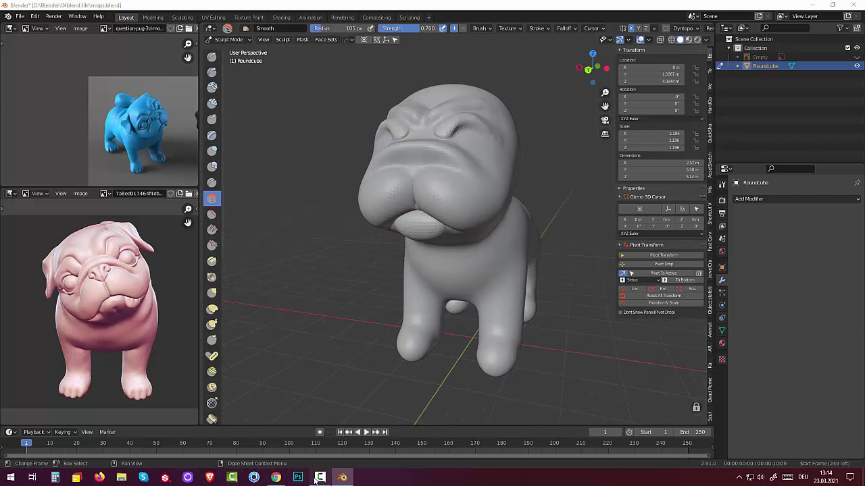
{"action": "left_click", "coordinate": [317, 478]}
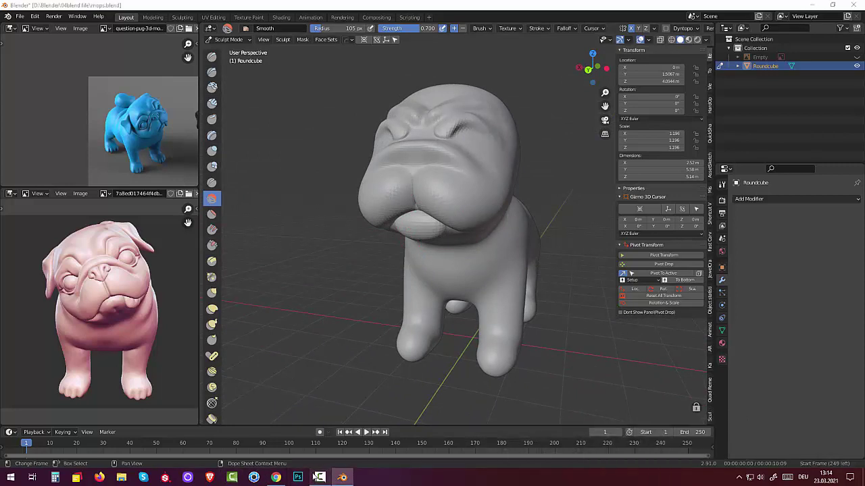